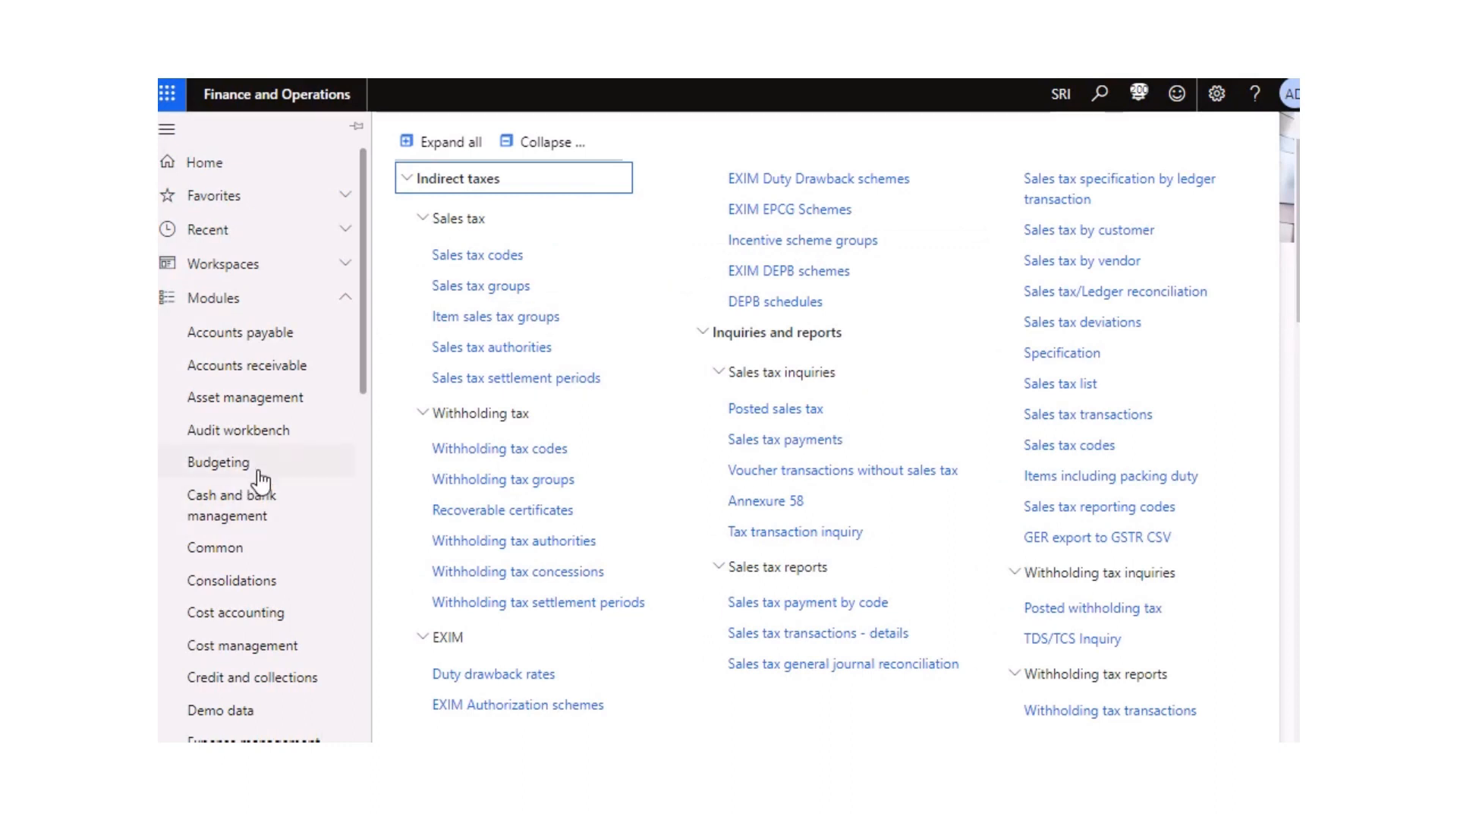
Step: Open the Sales tax hierarchies page from the sales tax setup of the Tax module
left_click_drag(363, 372, 394, 649)
scroll(304, 668, "down", 3)
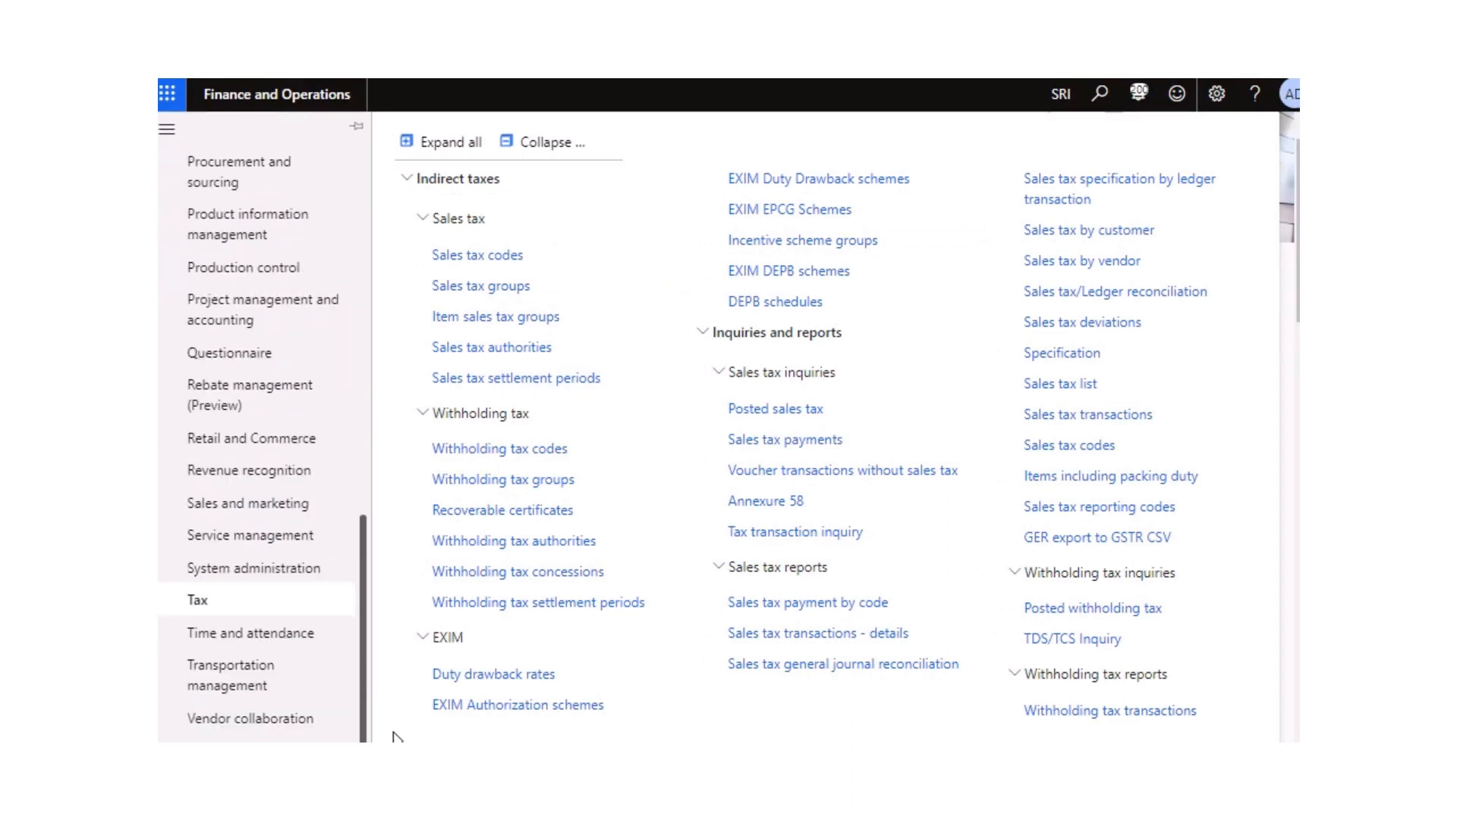
left_click(235, 607)
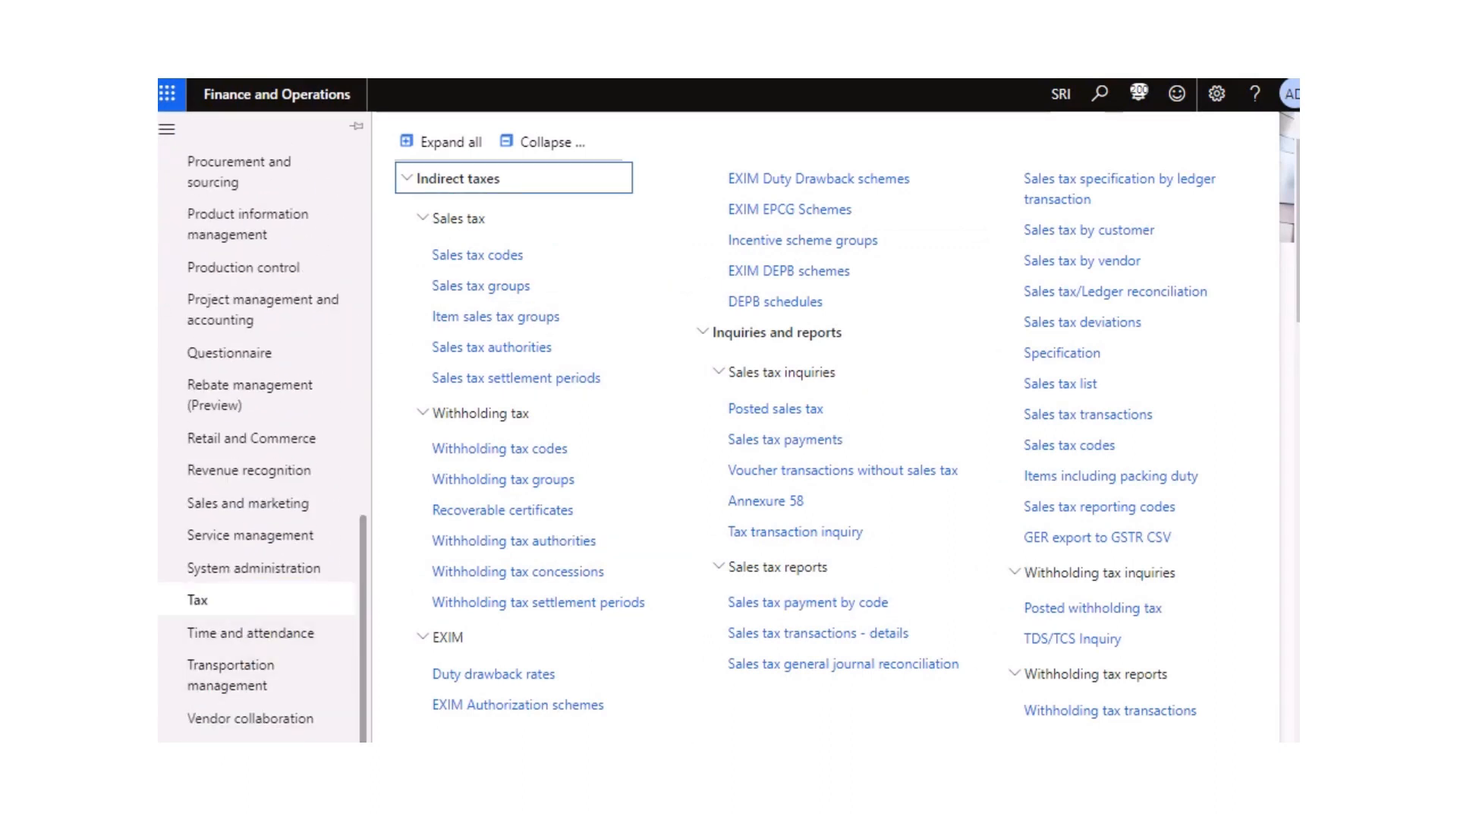
scroll(827, 445, "right", 10)
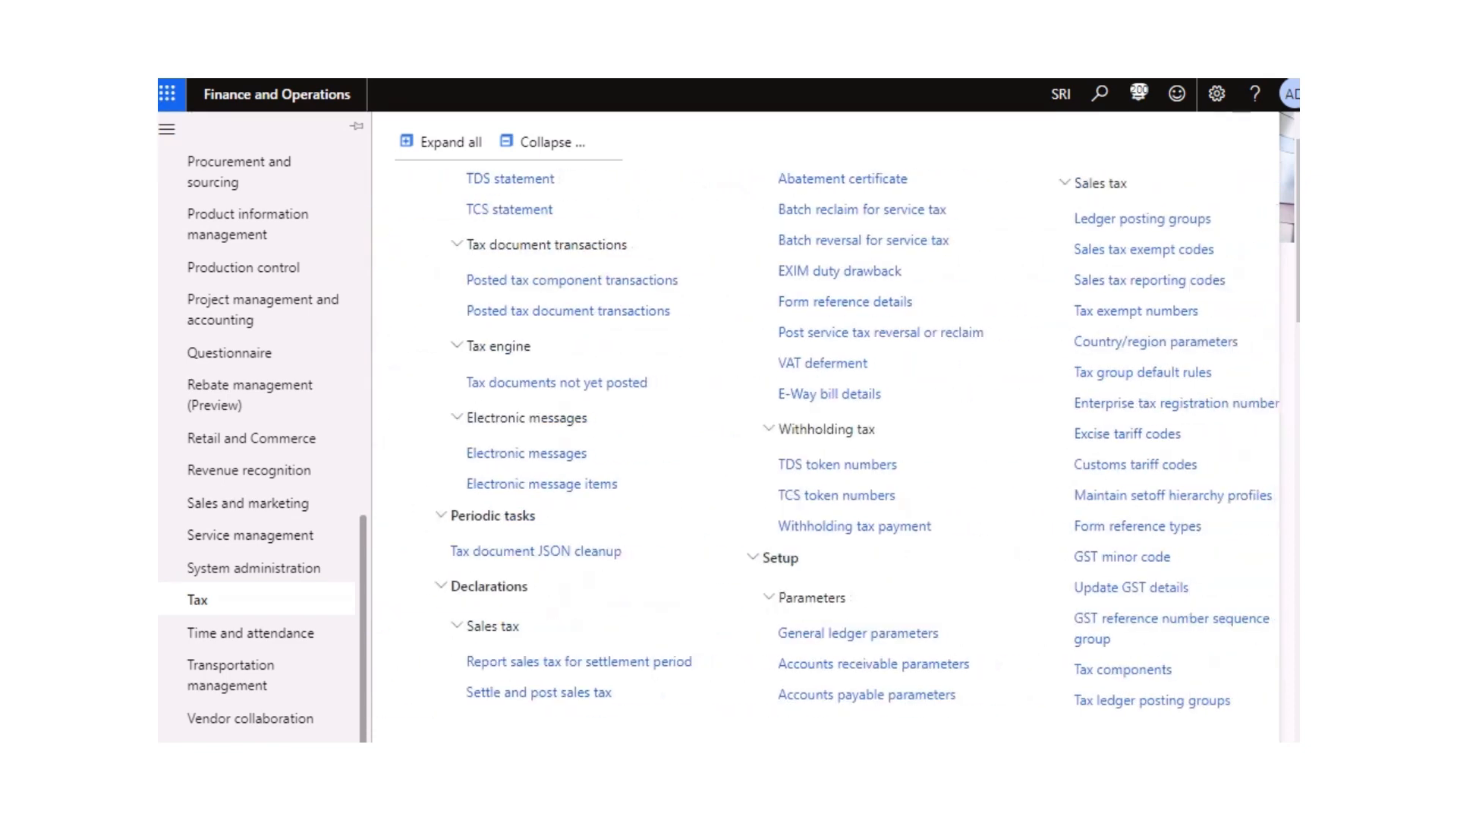
scroll(748, 182, "right", 4)
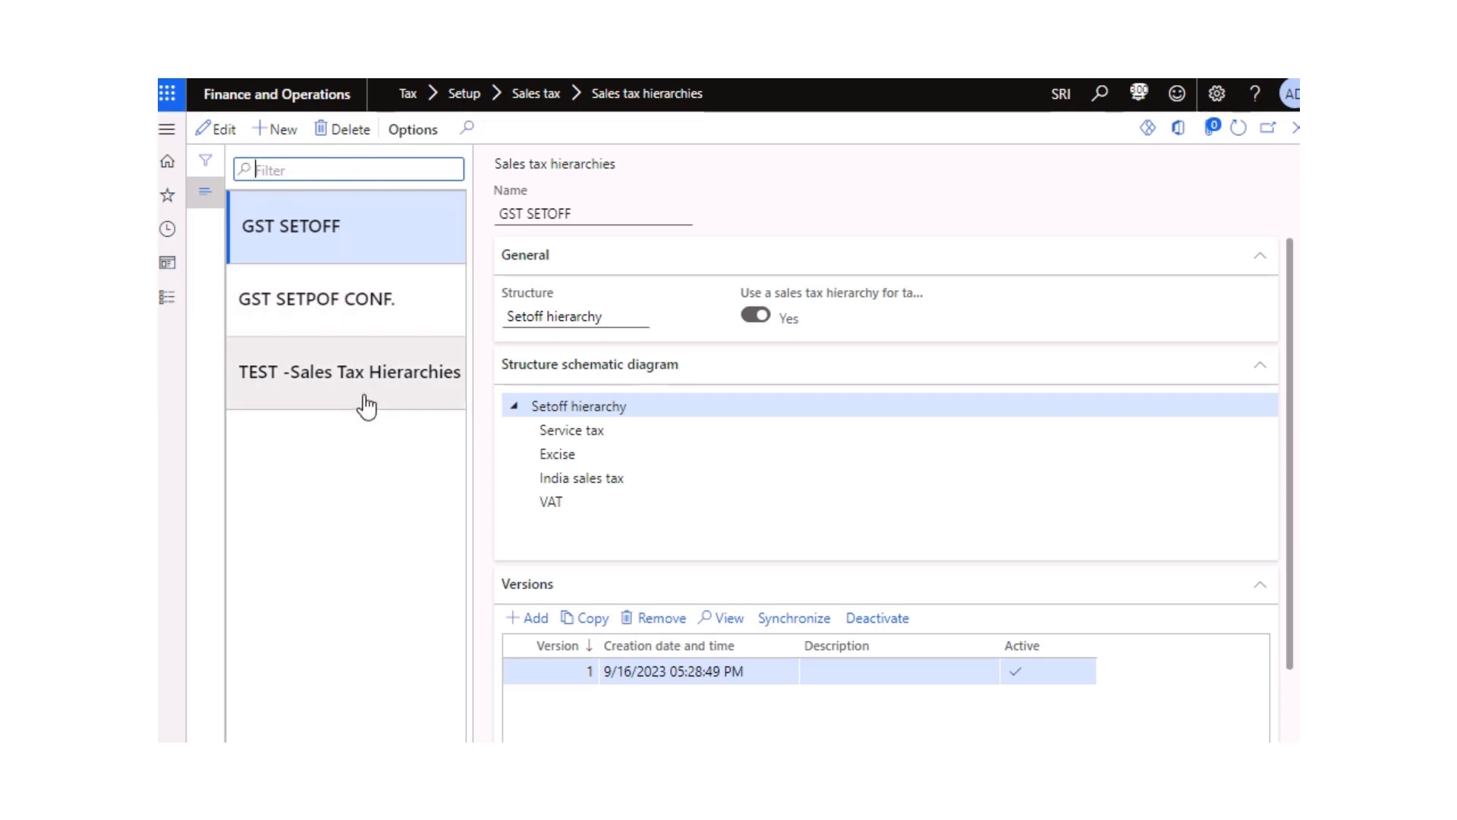
Step: Create a sales tax hierarchy named "Telanagana Sales tax Hierarchy" with the GTE hierarchy structure
left_click(282, 132)
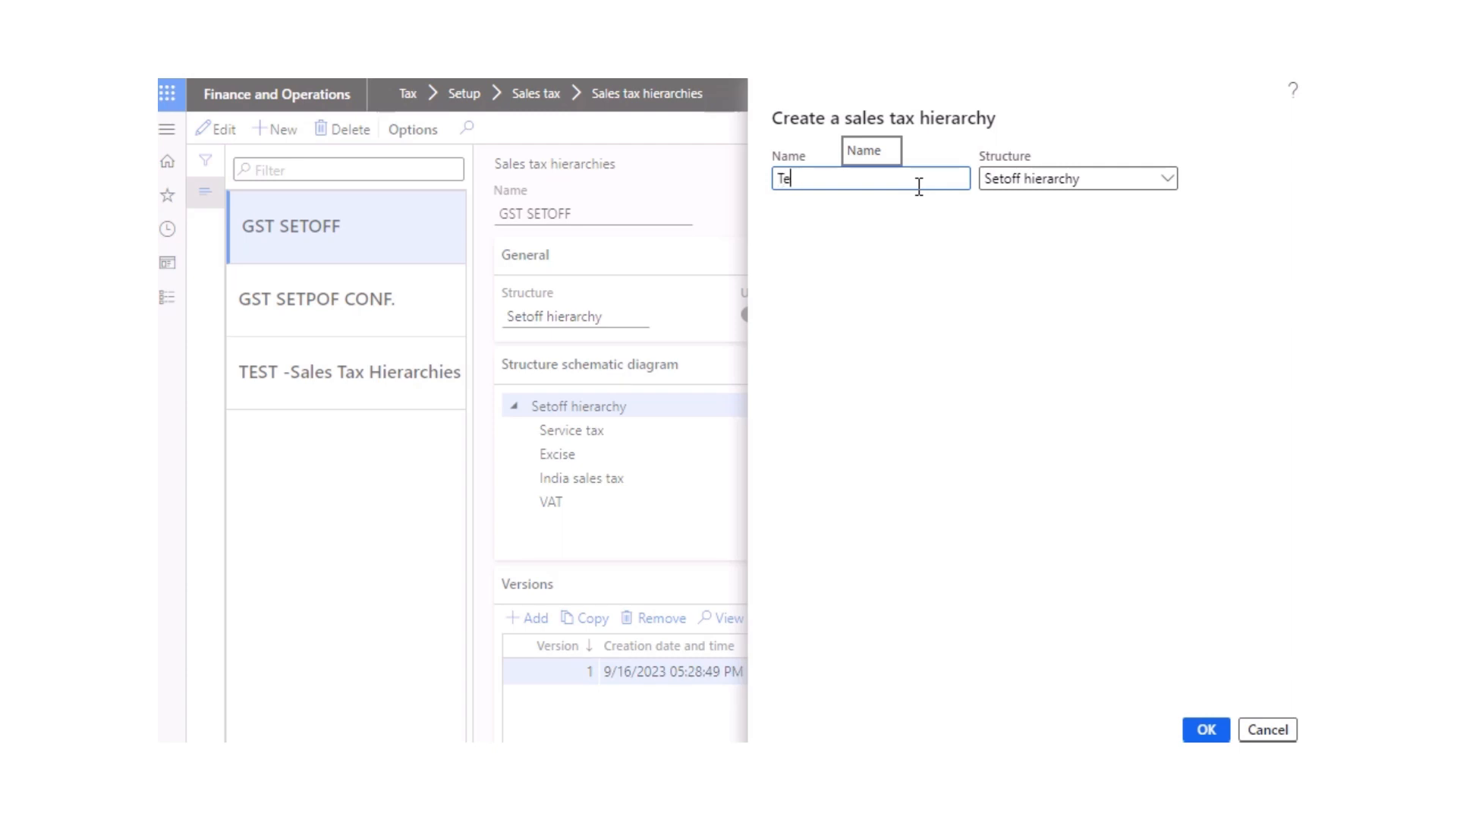
type("agana Sales tax Hierarchy")
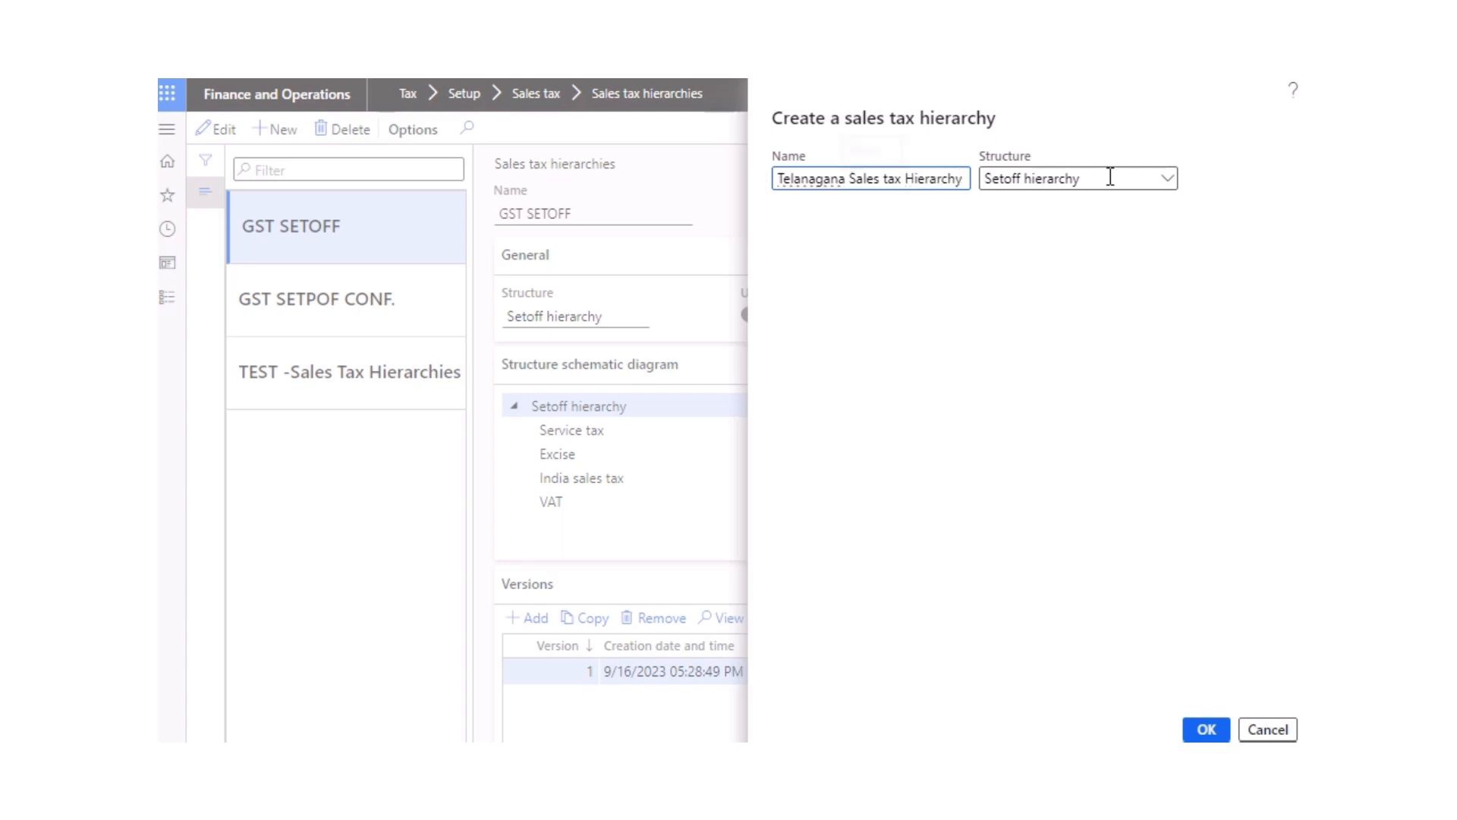
left_click(1169, 189)
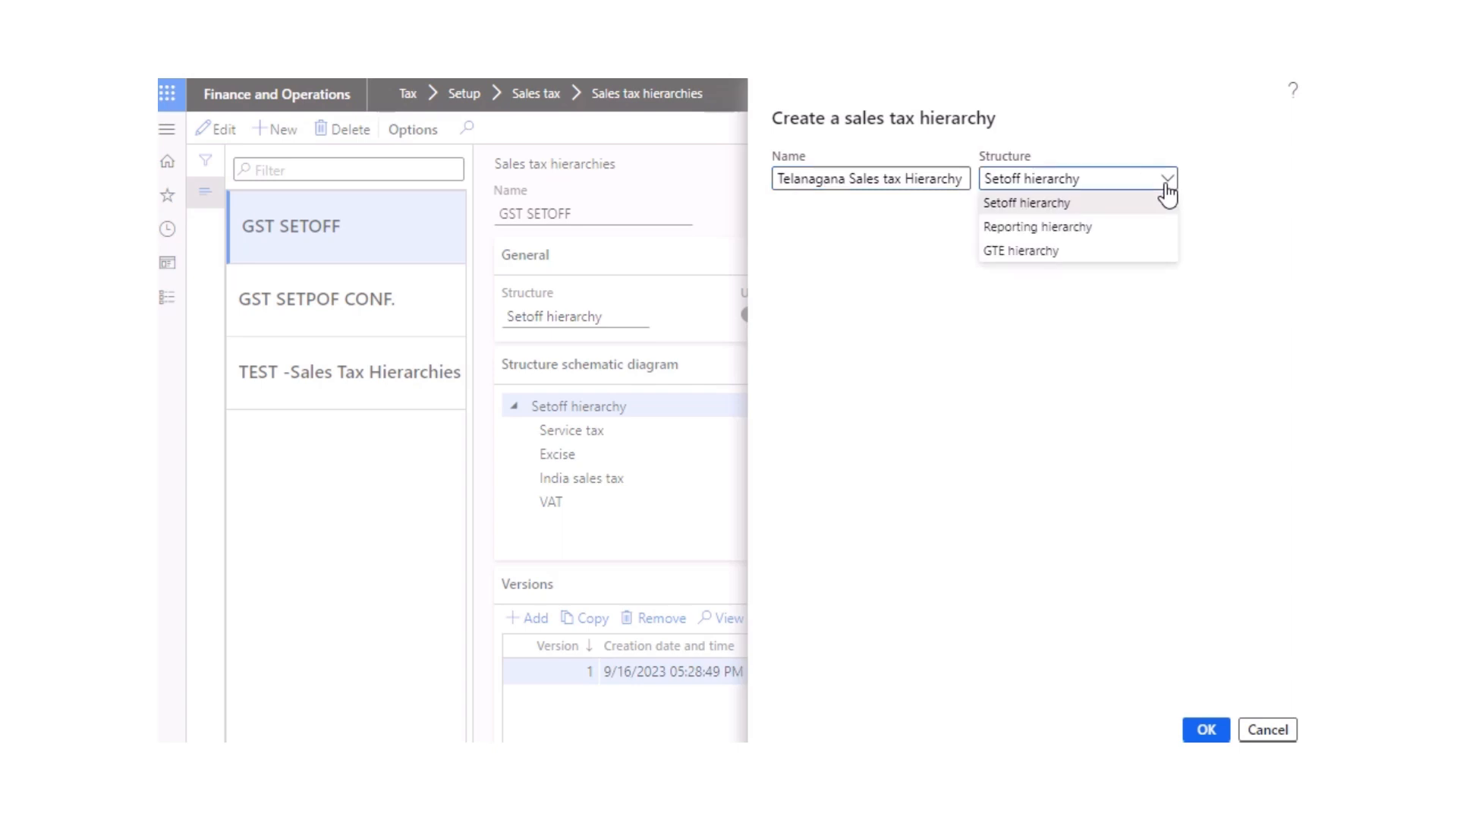
left_click(1016, 252)
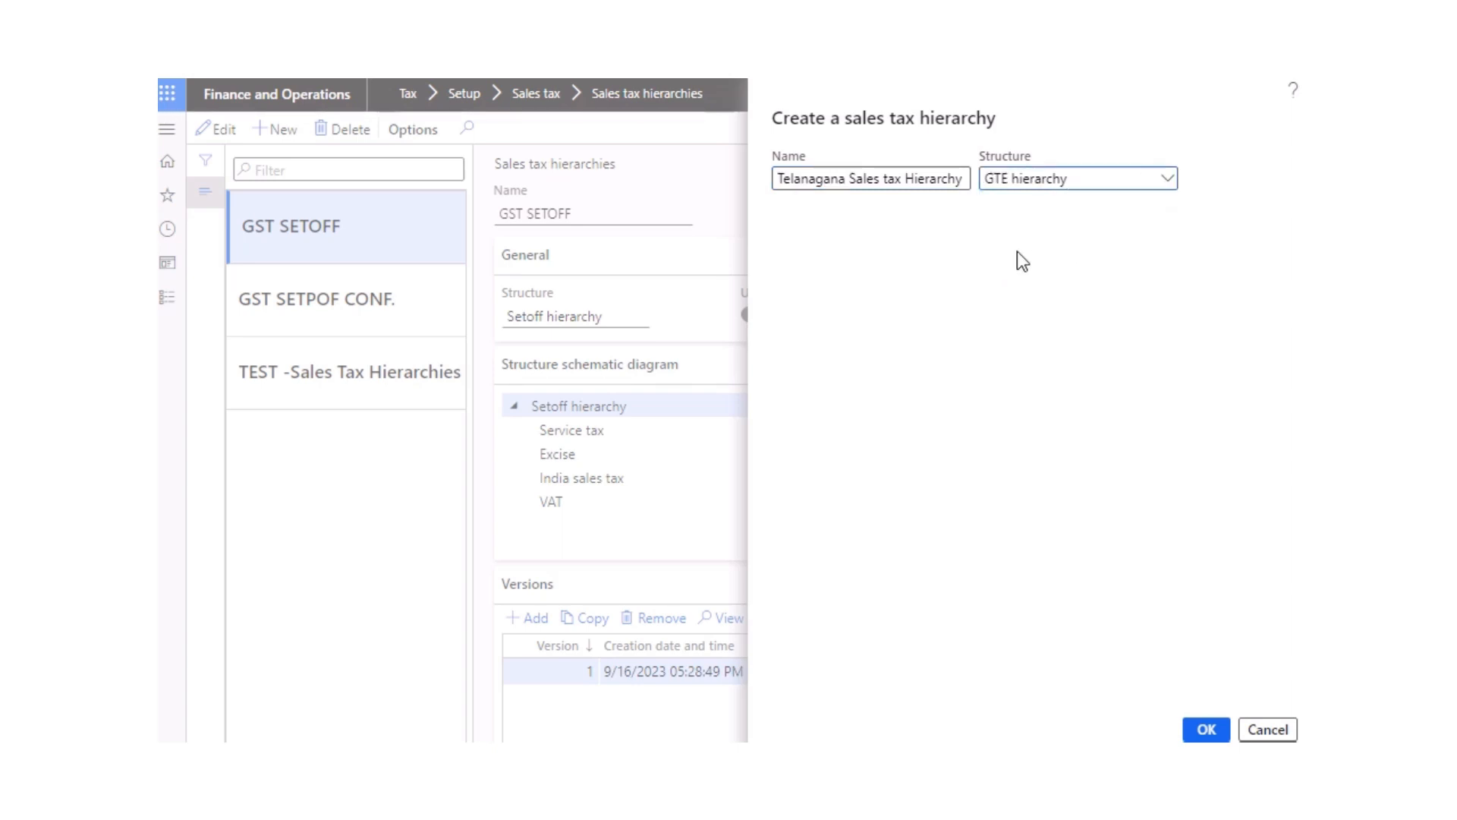
left_click(1206, 730)
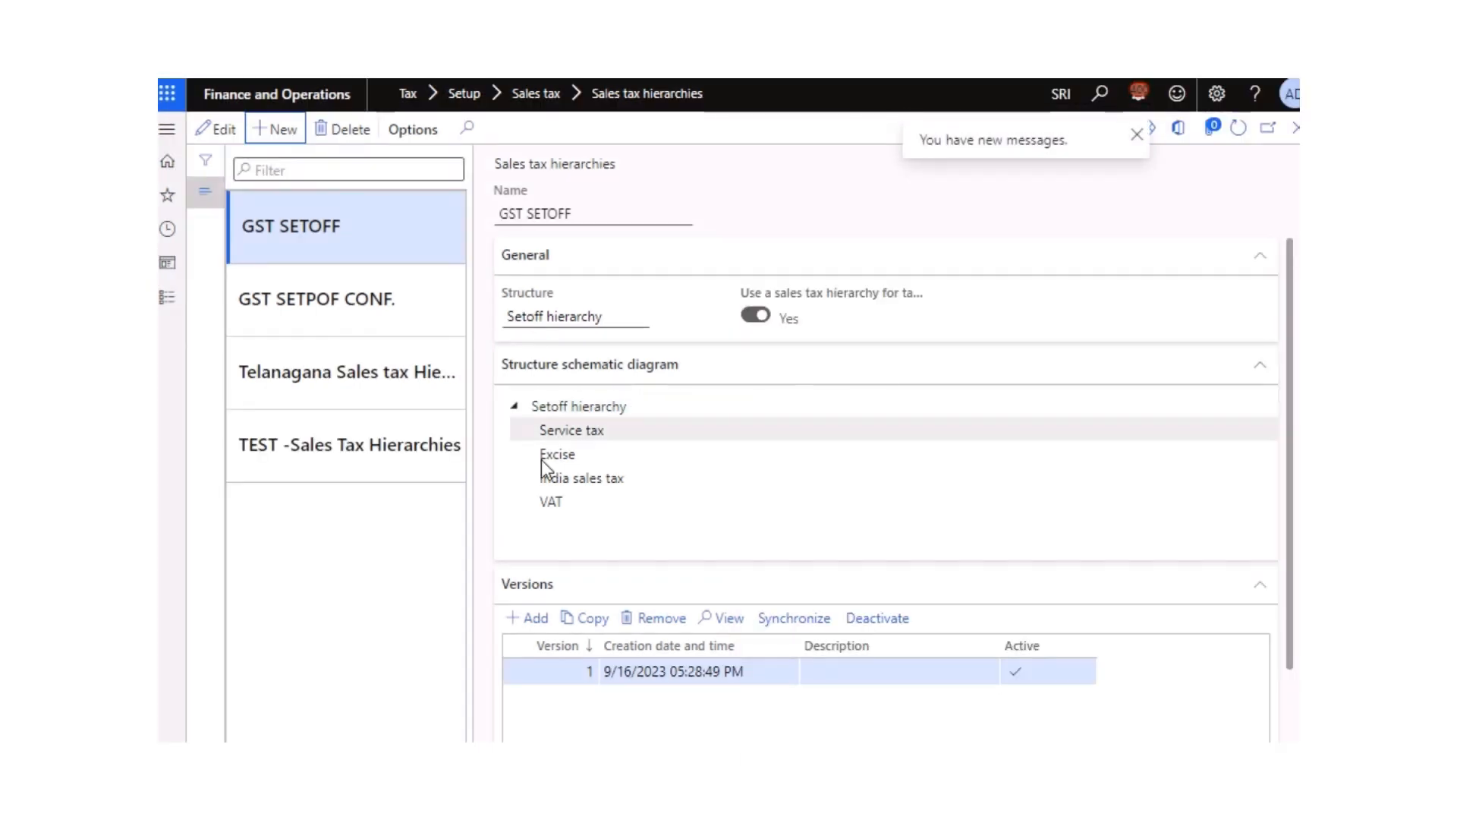
Step: Select the Telanagana Sales tax Hierarchy and examine its structure schematic diagram from VAT and GST through Custom Duty
left_click(346, 366)
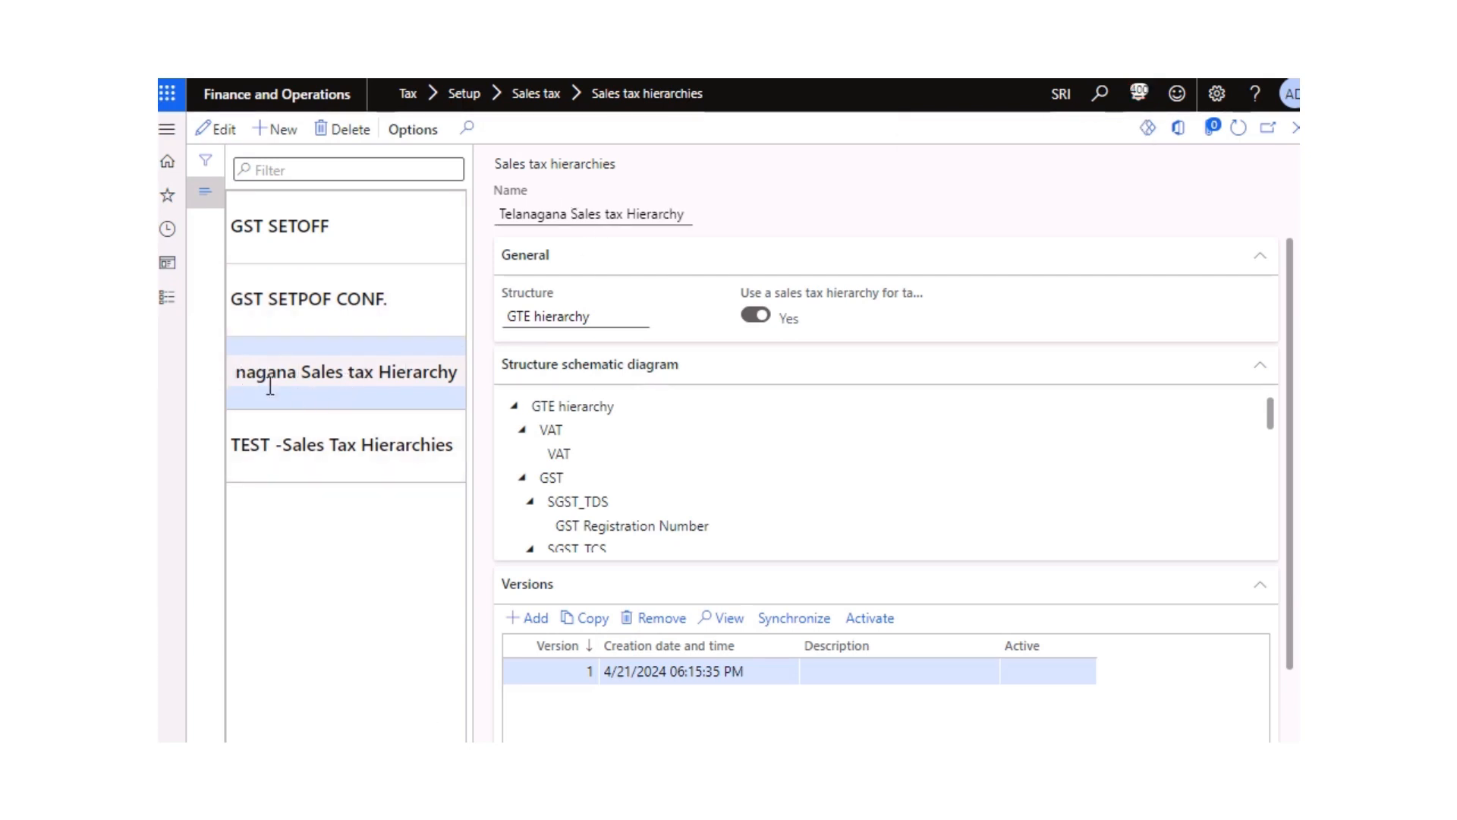
left_click_drag(457, 372, 218, 380)
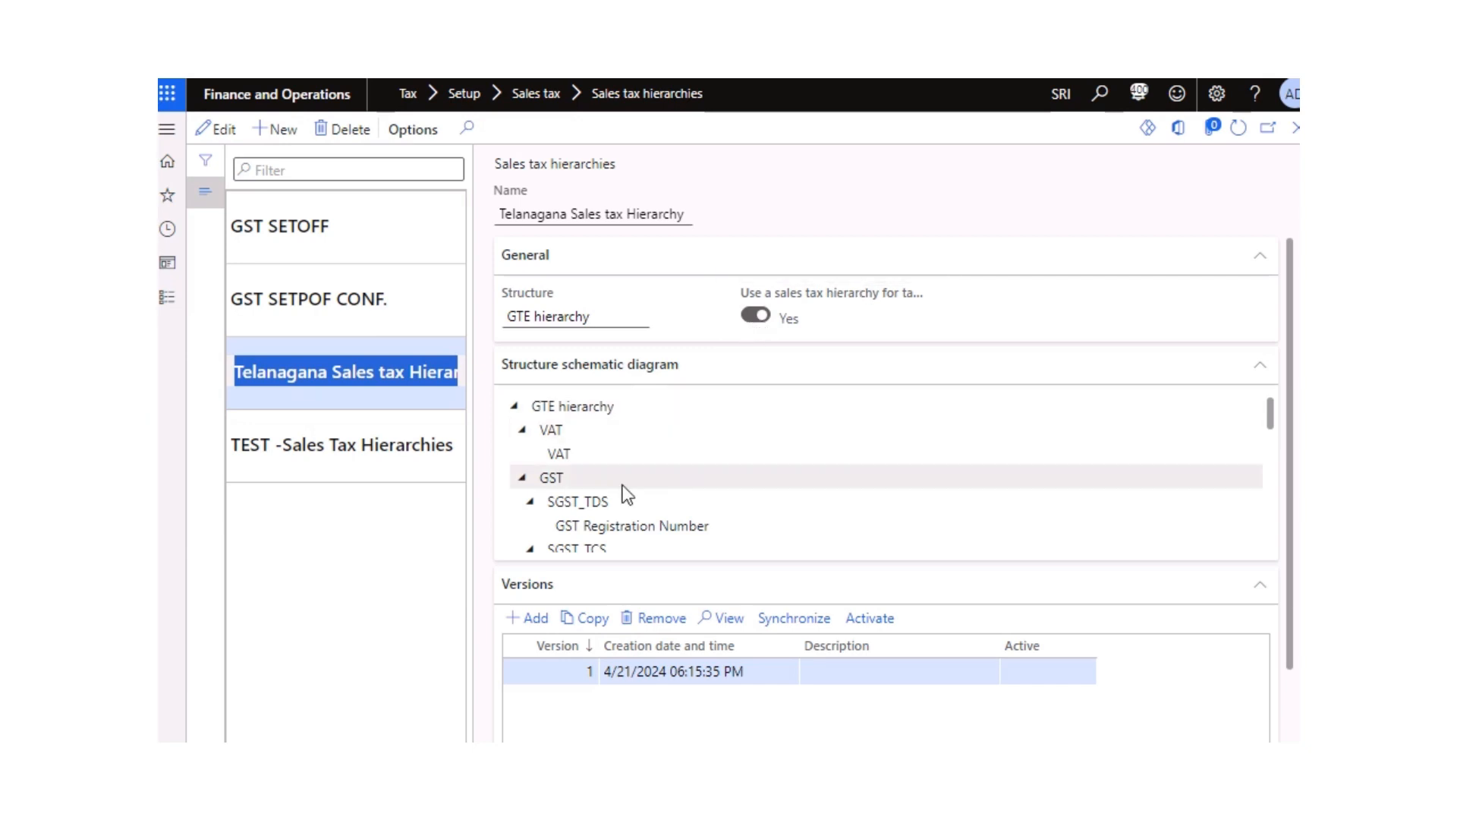
scroll(592, 448, "down", 3)
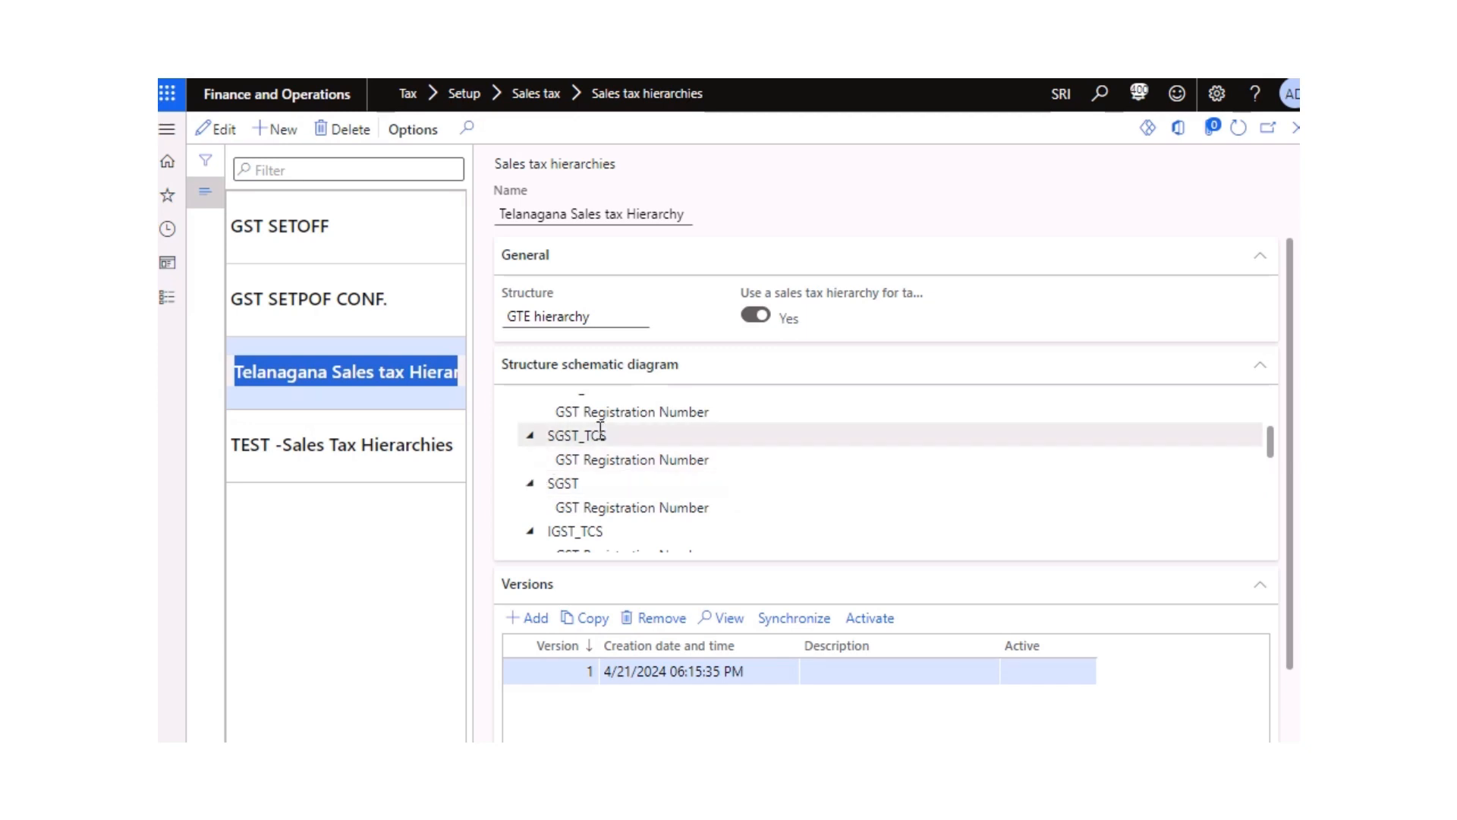
scroll(607, 483, "up", 3)
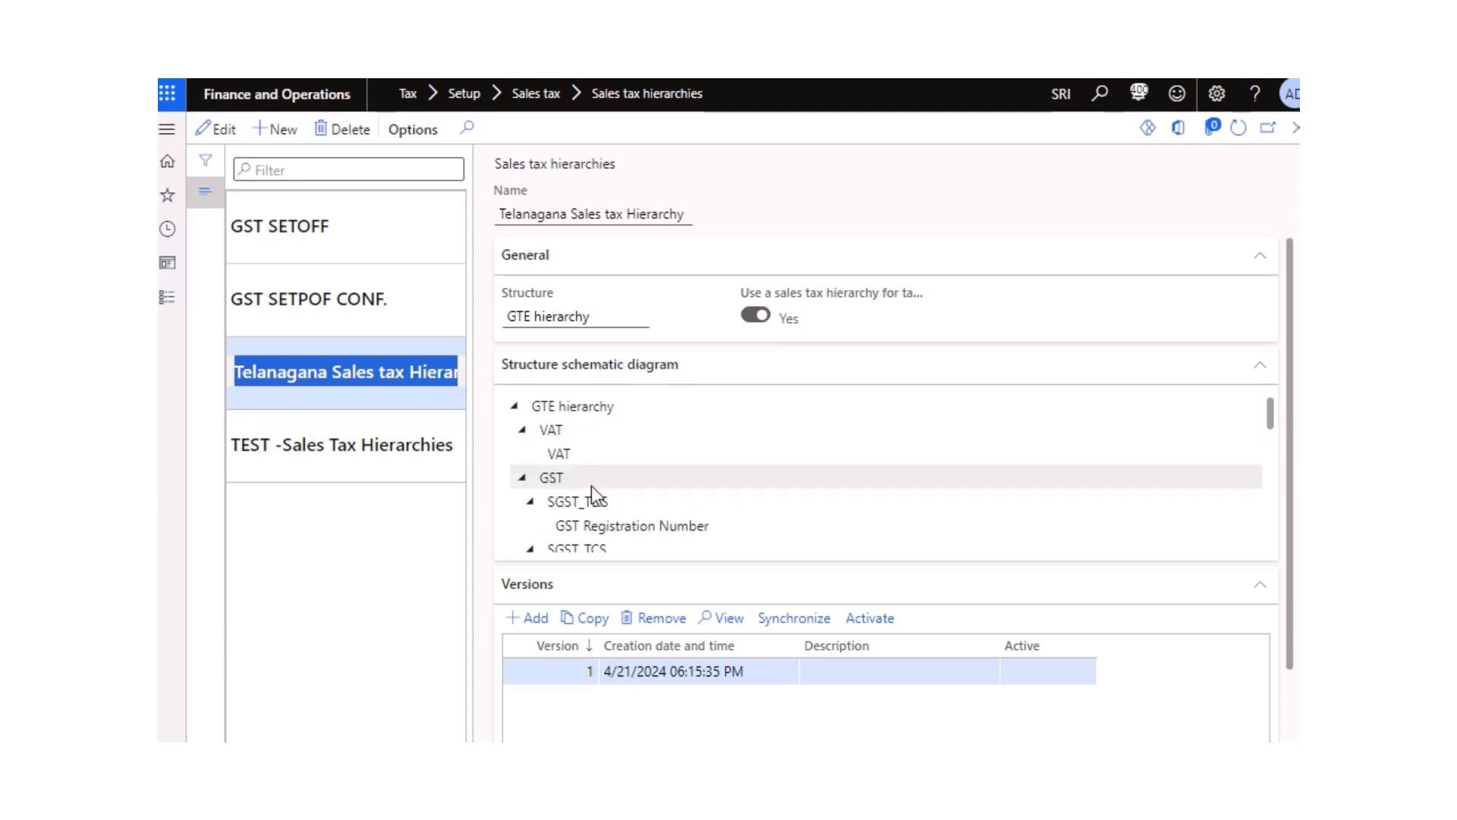
scroll(592, 486, "down", 3)
left_click(562, 478)
scroll(596, 486, "down", 3)
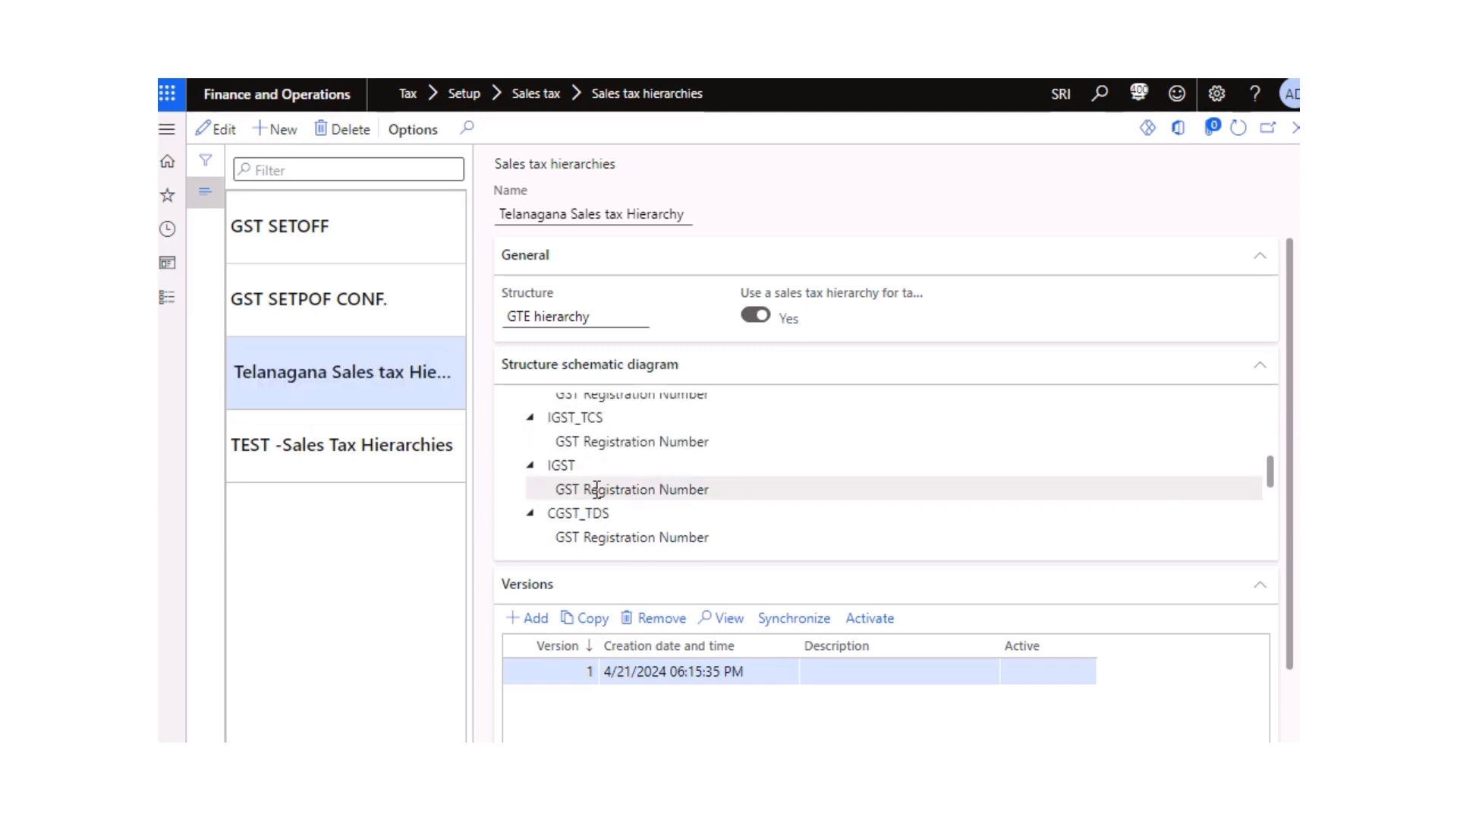
left_click(595, 466)
scroll(659, 481, "down", 1)
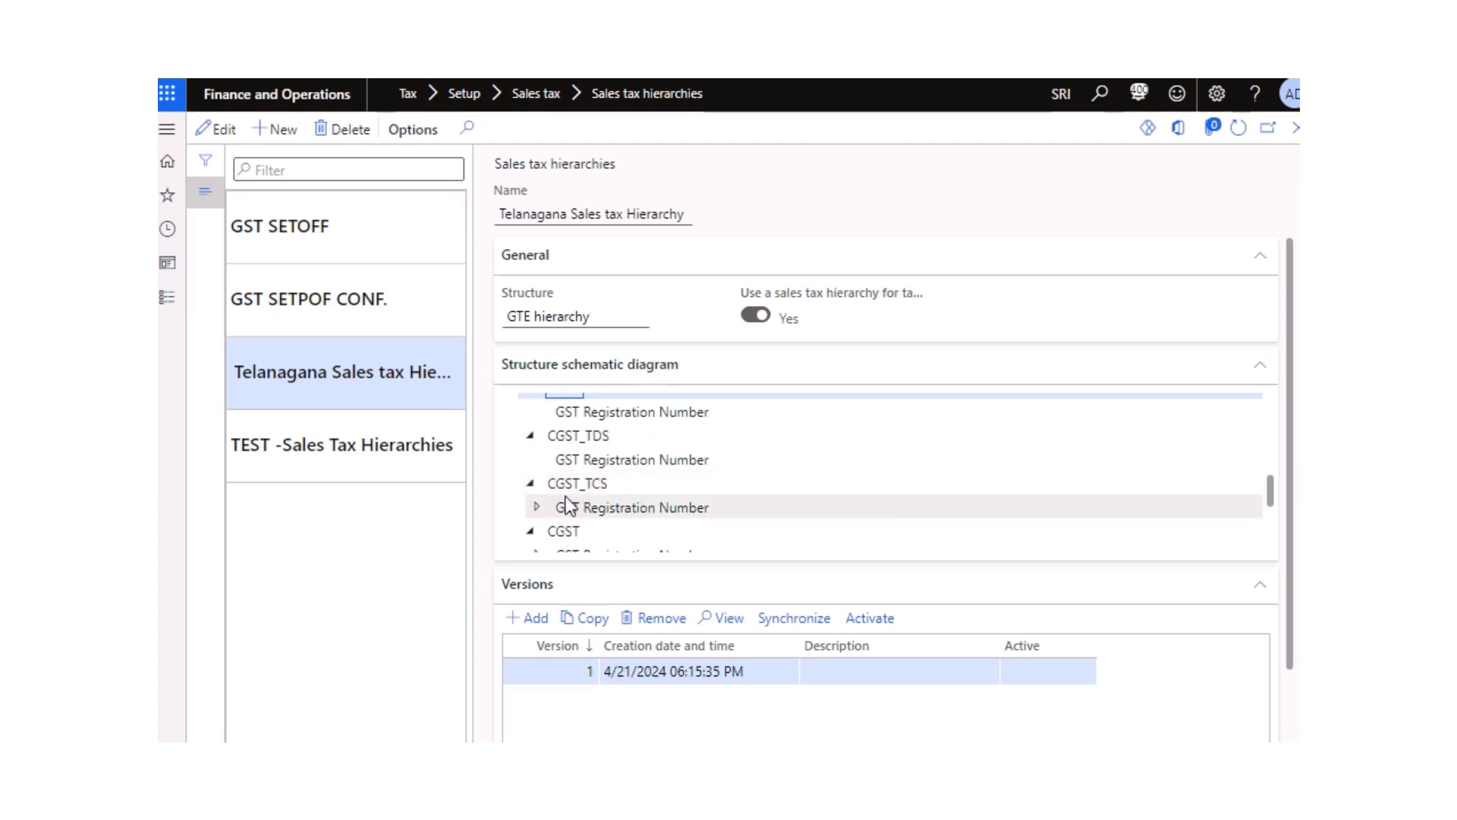
scroll(668, 510, "down", 3)
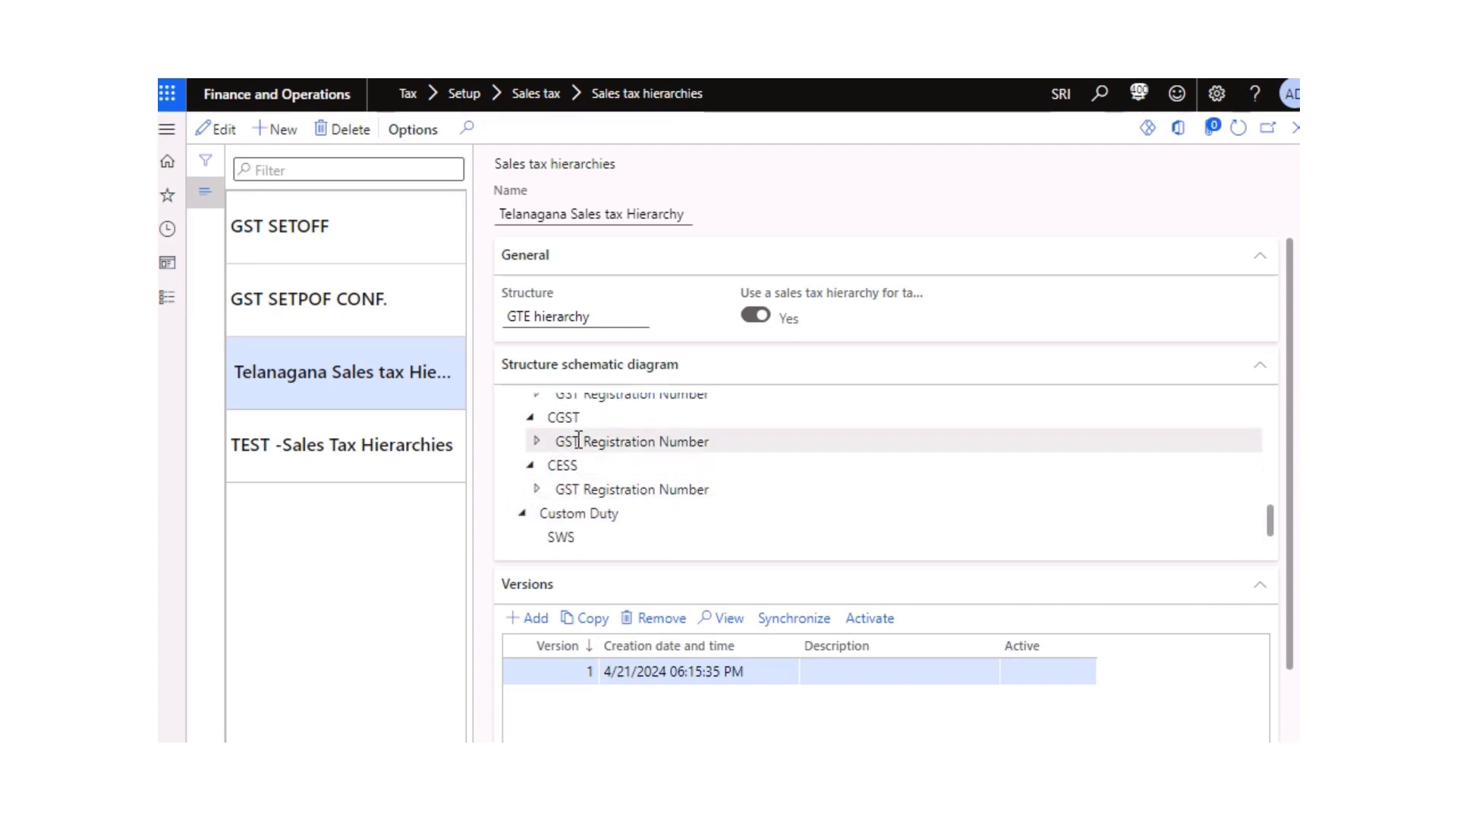
scroll(645, 486, "down", 4)
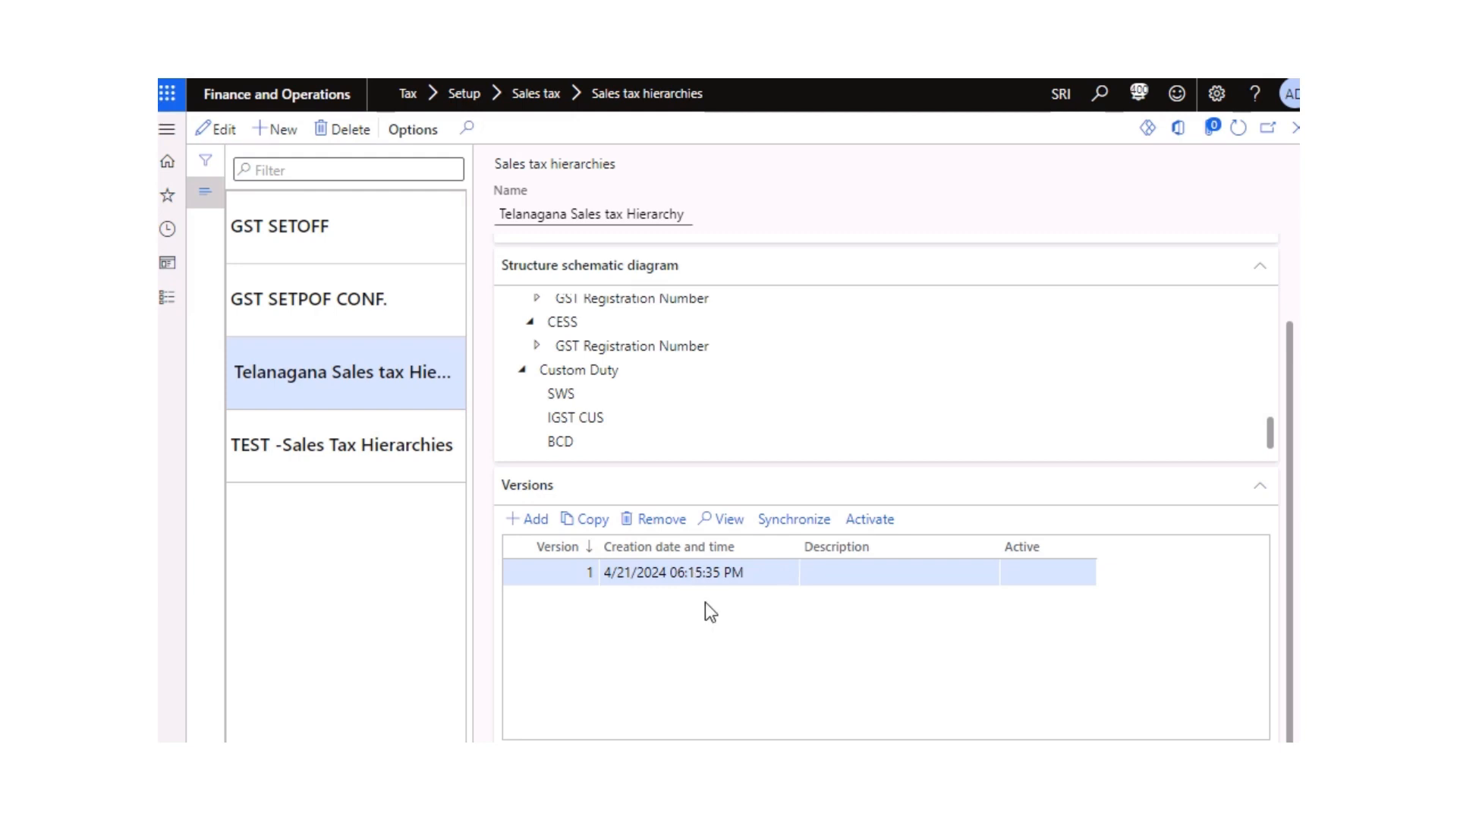
scroll(706, 604, "up", 2)
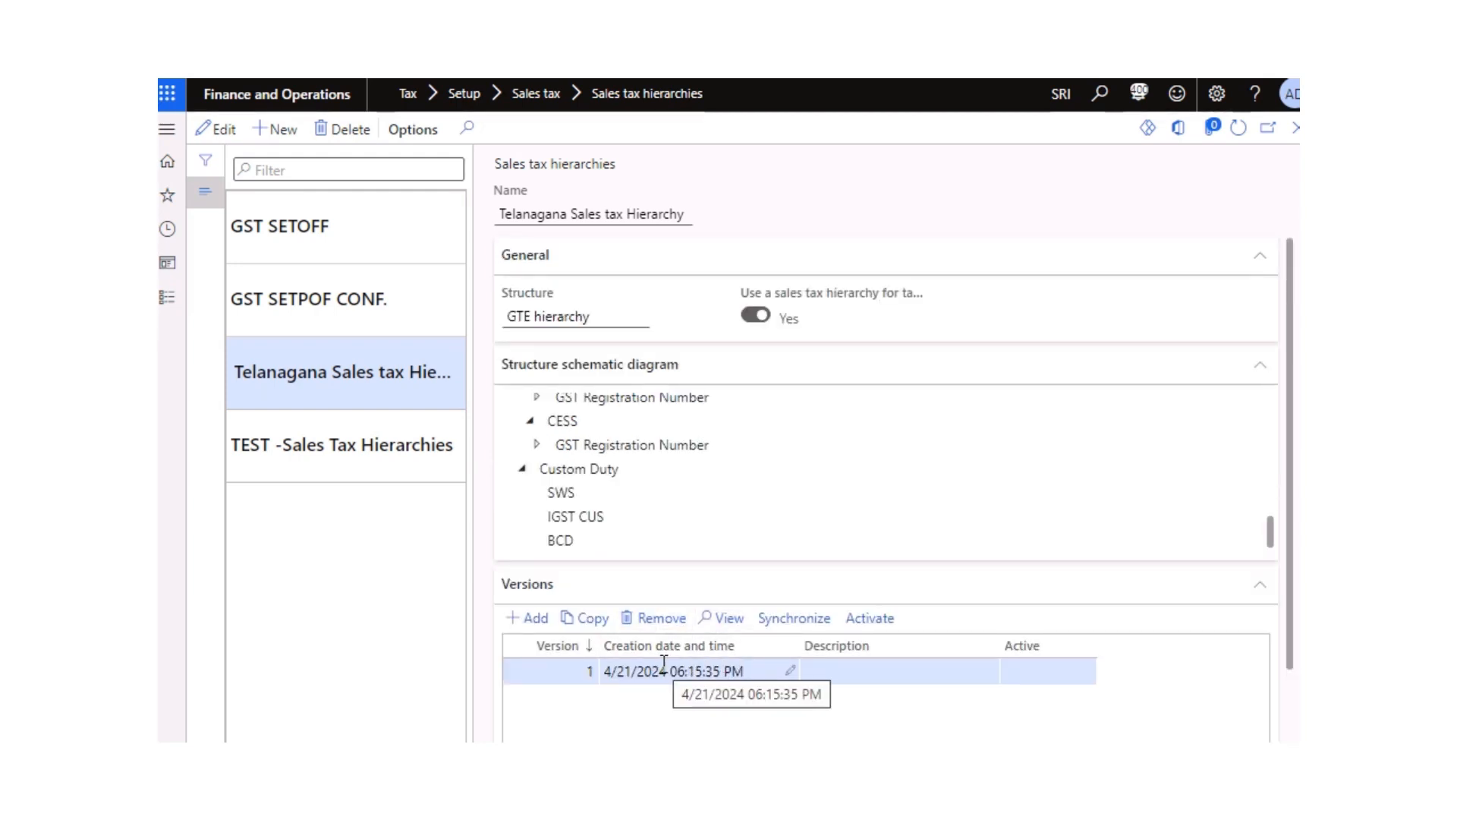
Step: Synchronize and activate version 1 of the Telanagana Sales tax Hierarchy
left_click(791, 621)
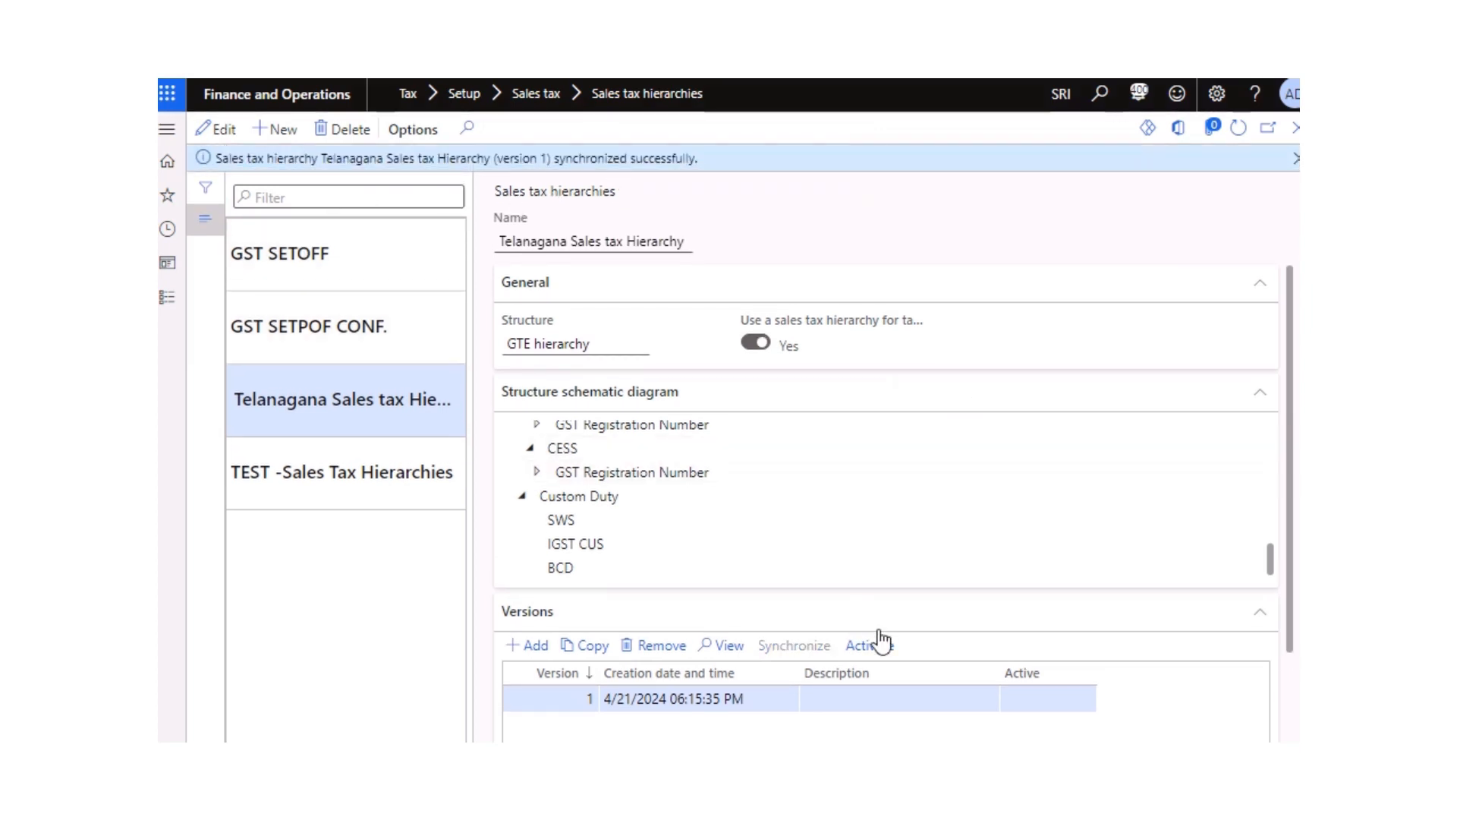
scroll(1182, 645, "down", 2)
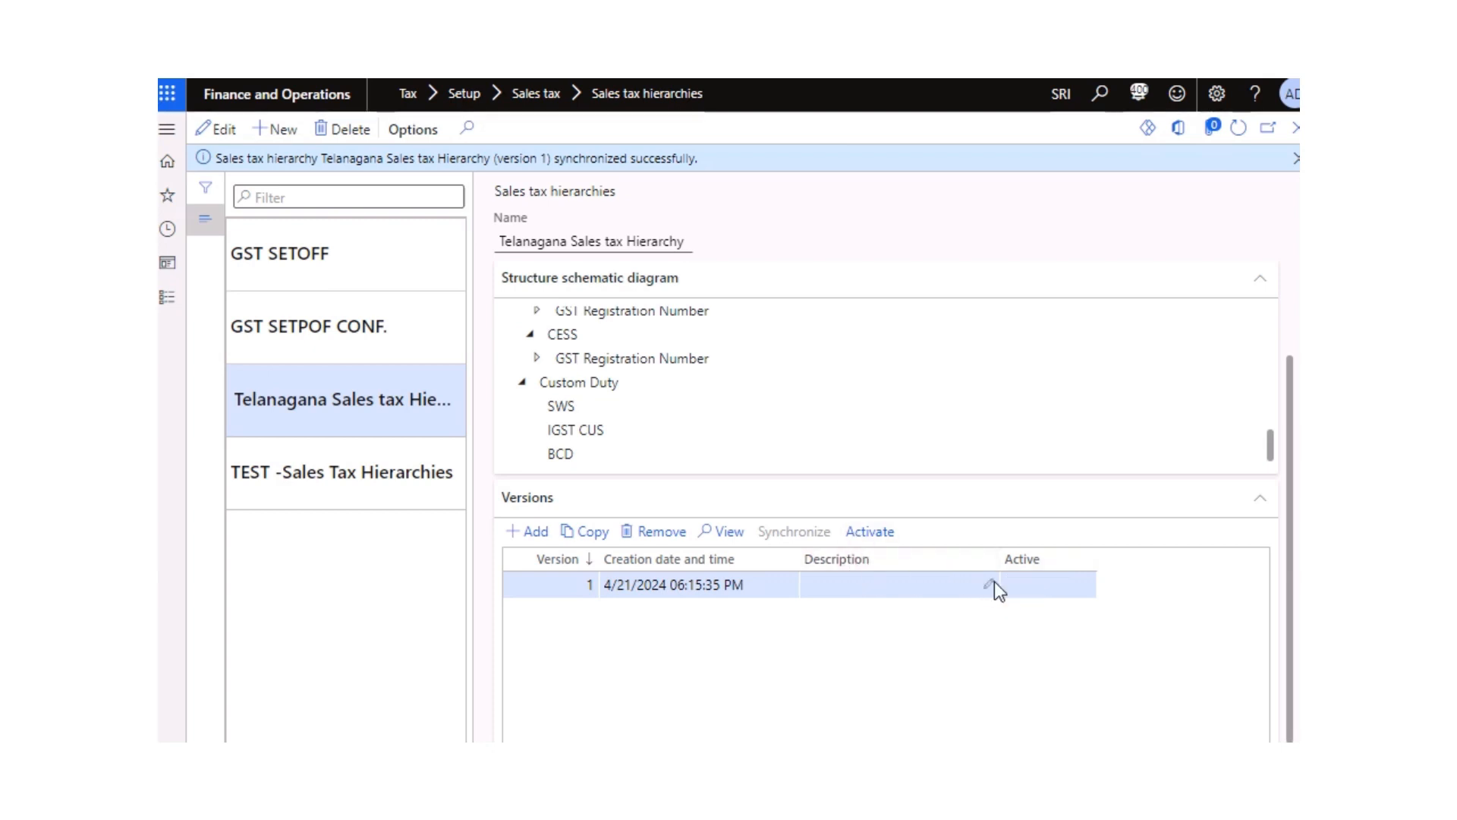
left_click(872, 535)
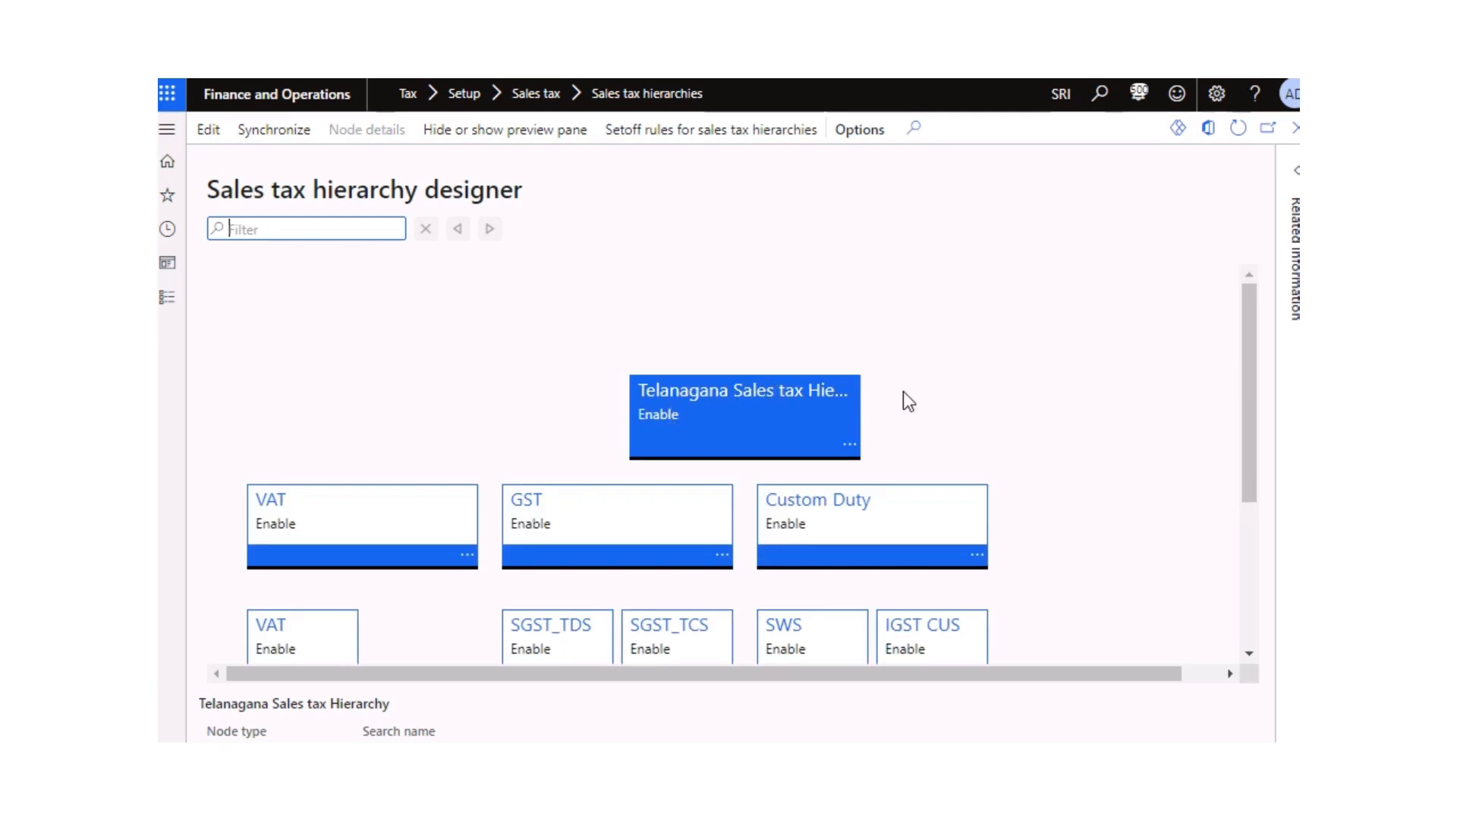
Step: Look over the VAT, GST and Custom Duty nodes in the hierarchy designer and open the setoff rules for sales tax hierarchies
scroll(949, 448, "down", 2)
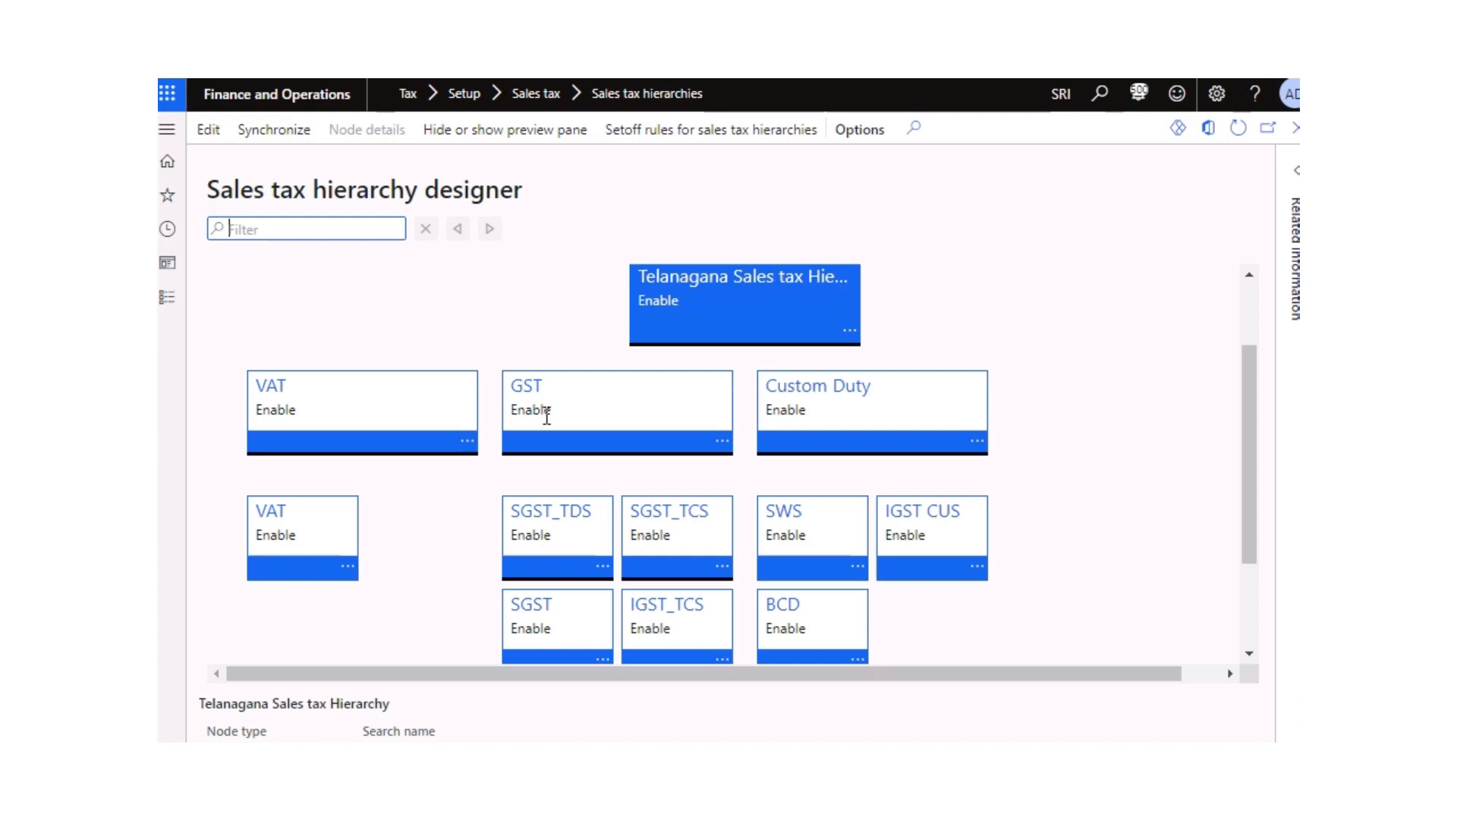
scroll(547, 416, "down", 2)
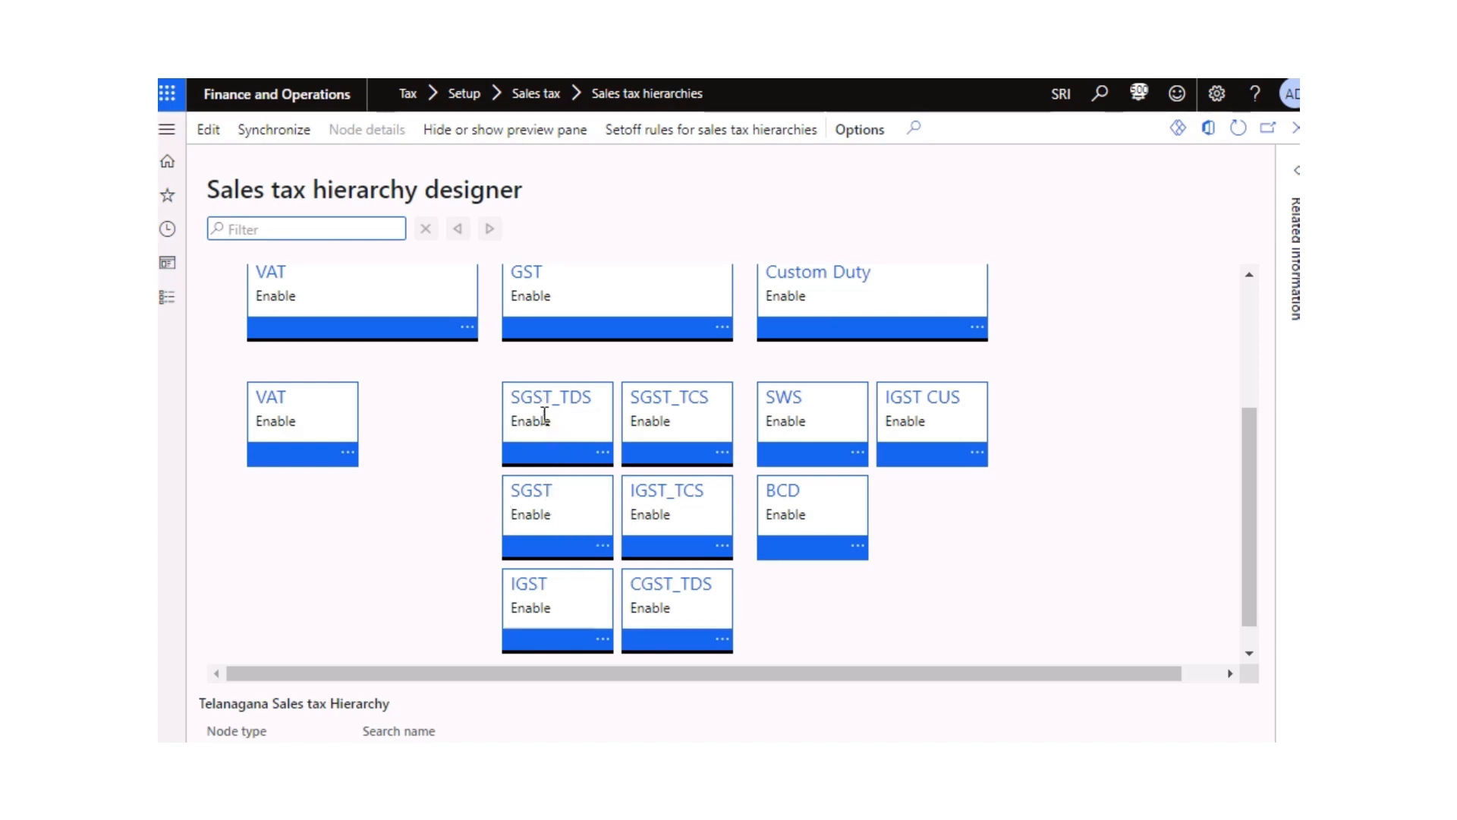
scroll(563, 448, "up", 2)
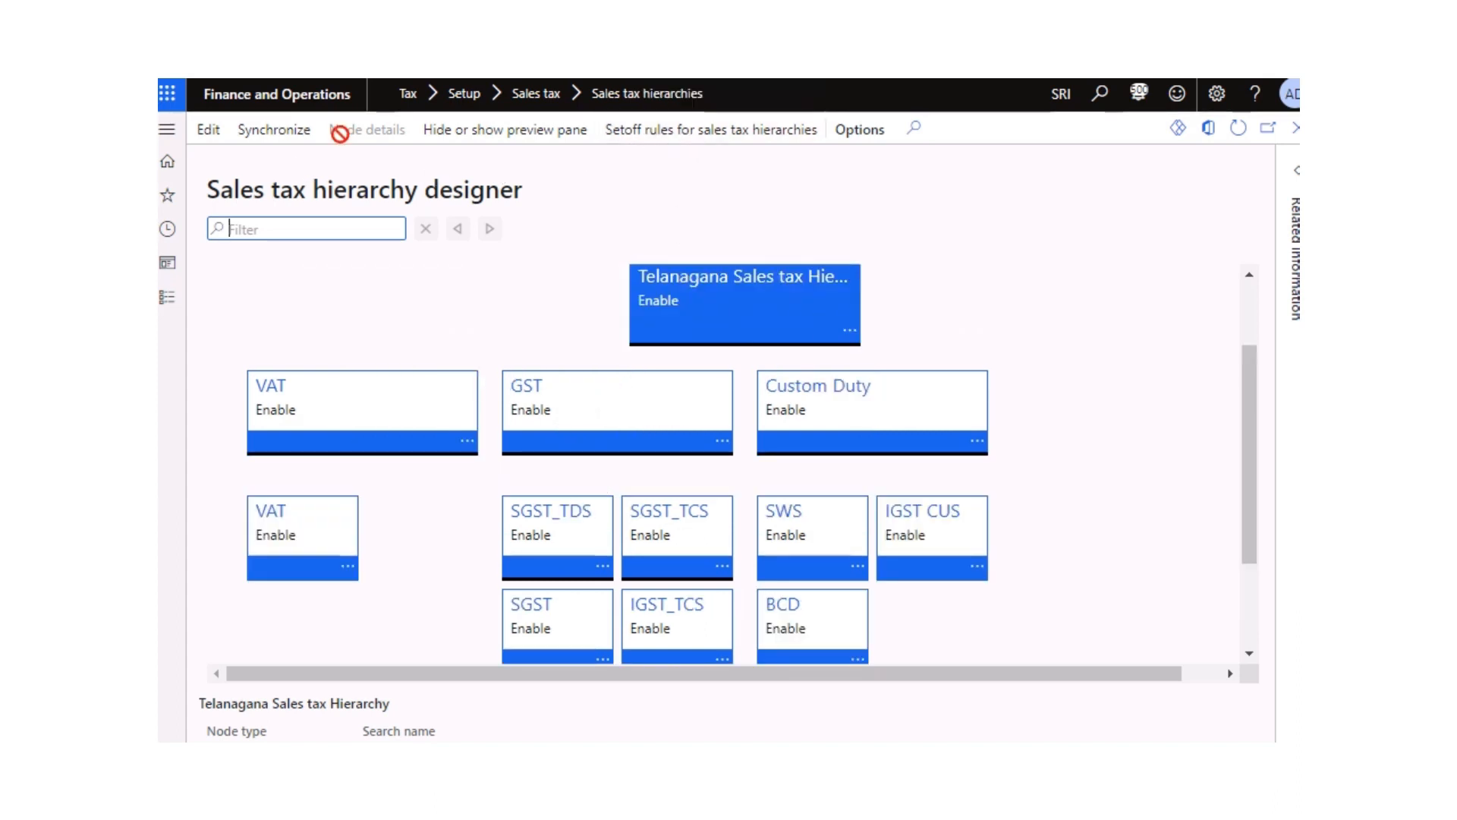
left_click(272, 133)
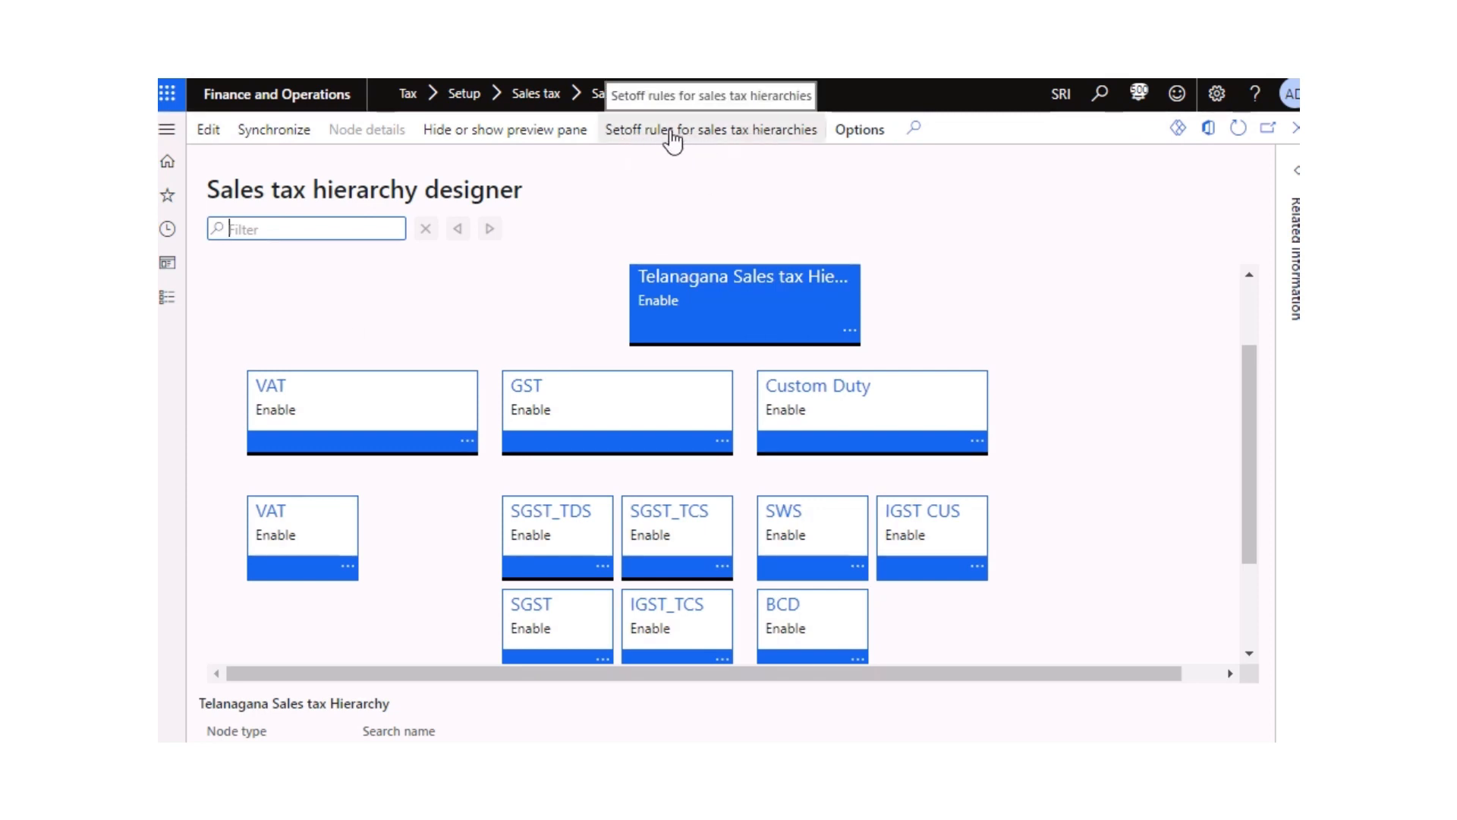
left_click(672, 135)
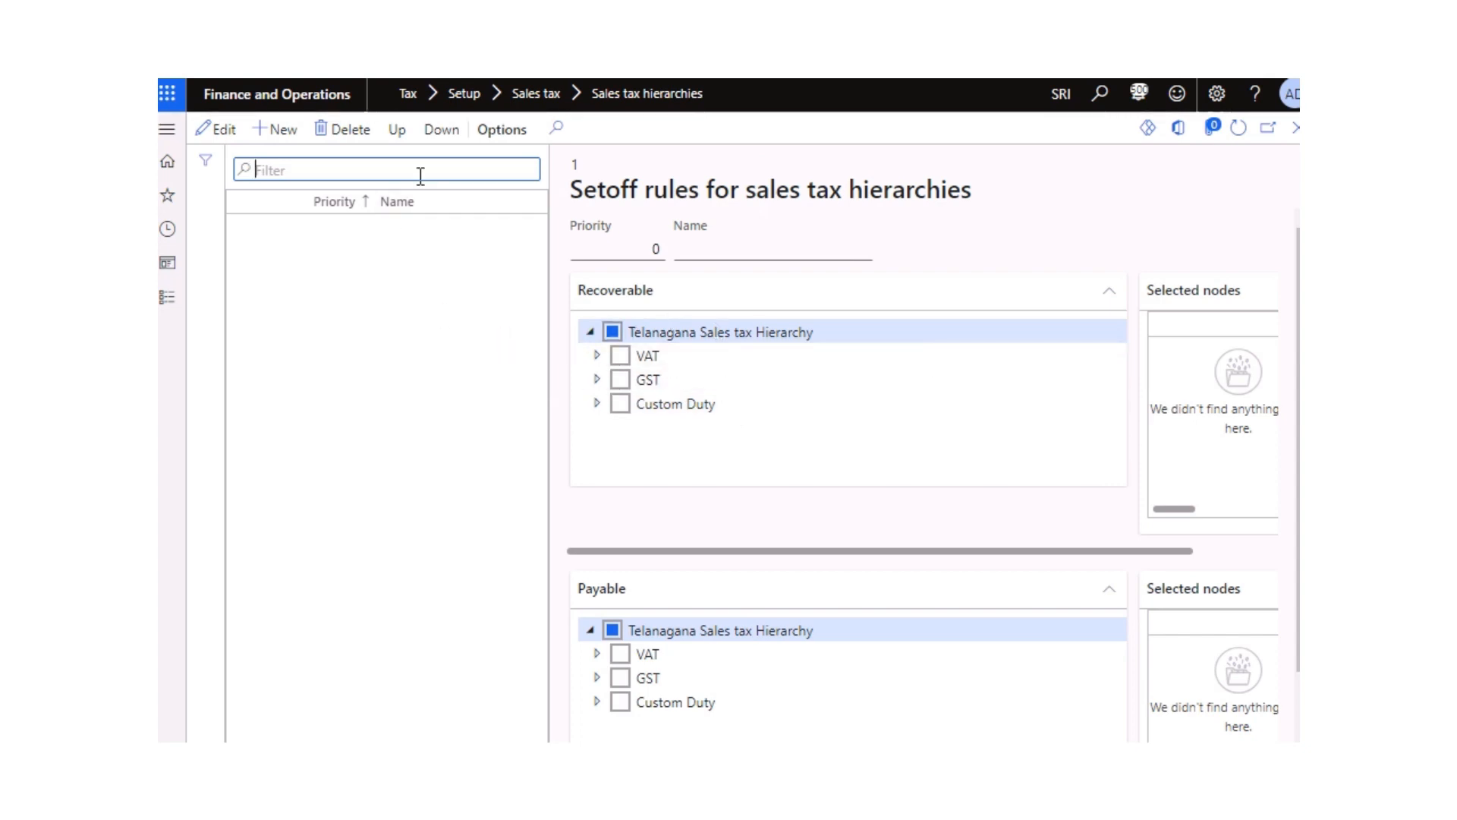
Step: Add three setoff rules named "IGST- TELANGANA", "CGST-TELANAGA" and "SGST-TENANAGA"
left_click(287, 131)
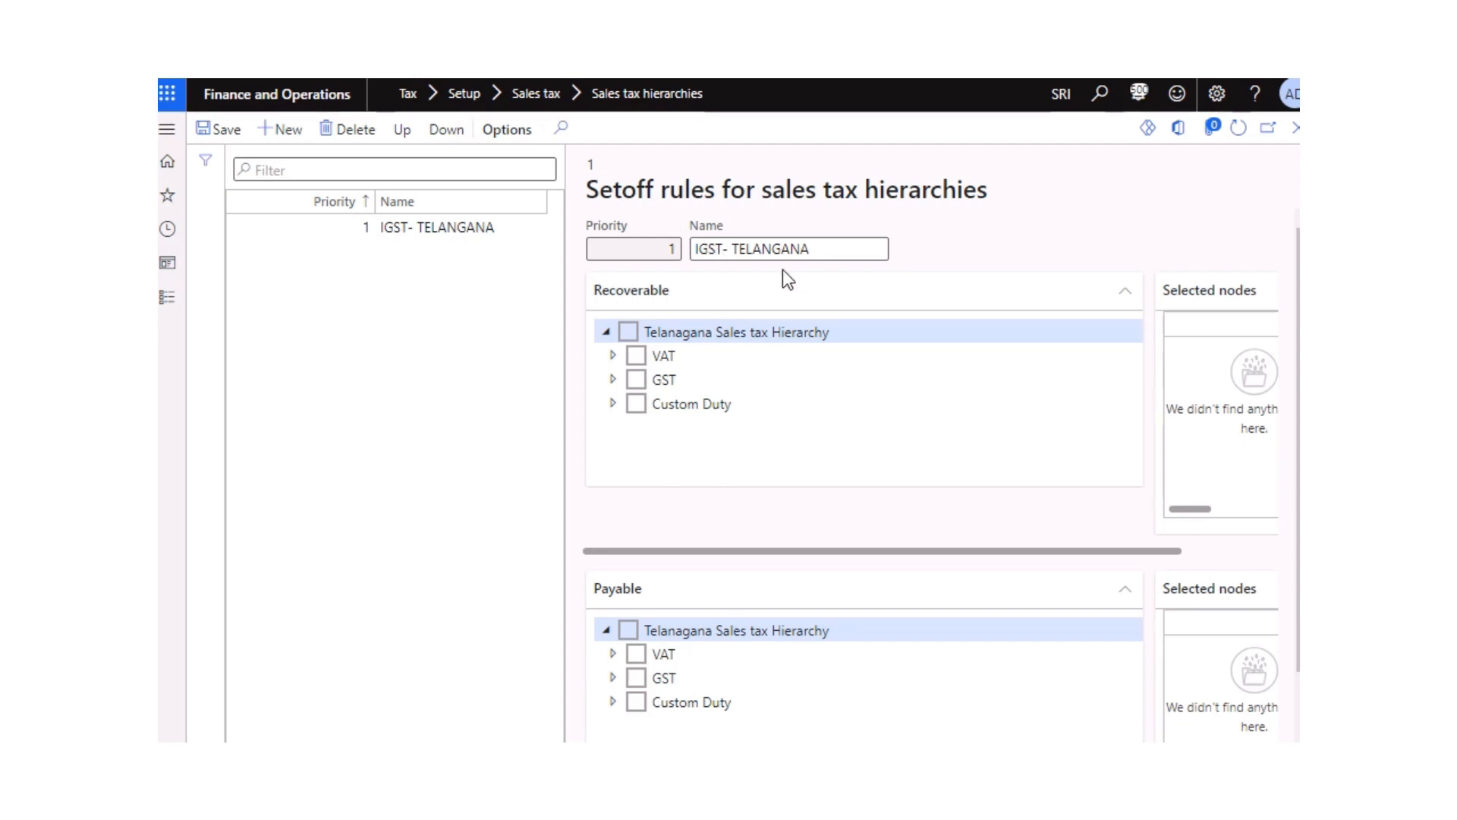
type("CGST-TE")
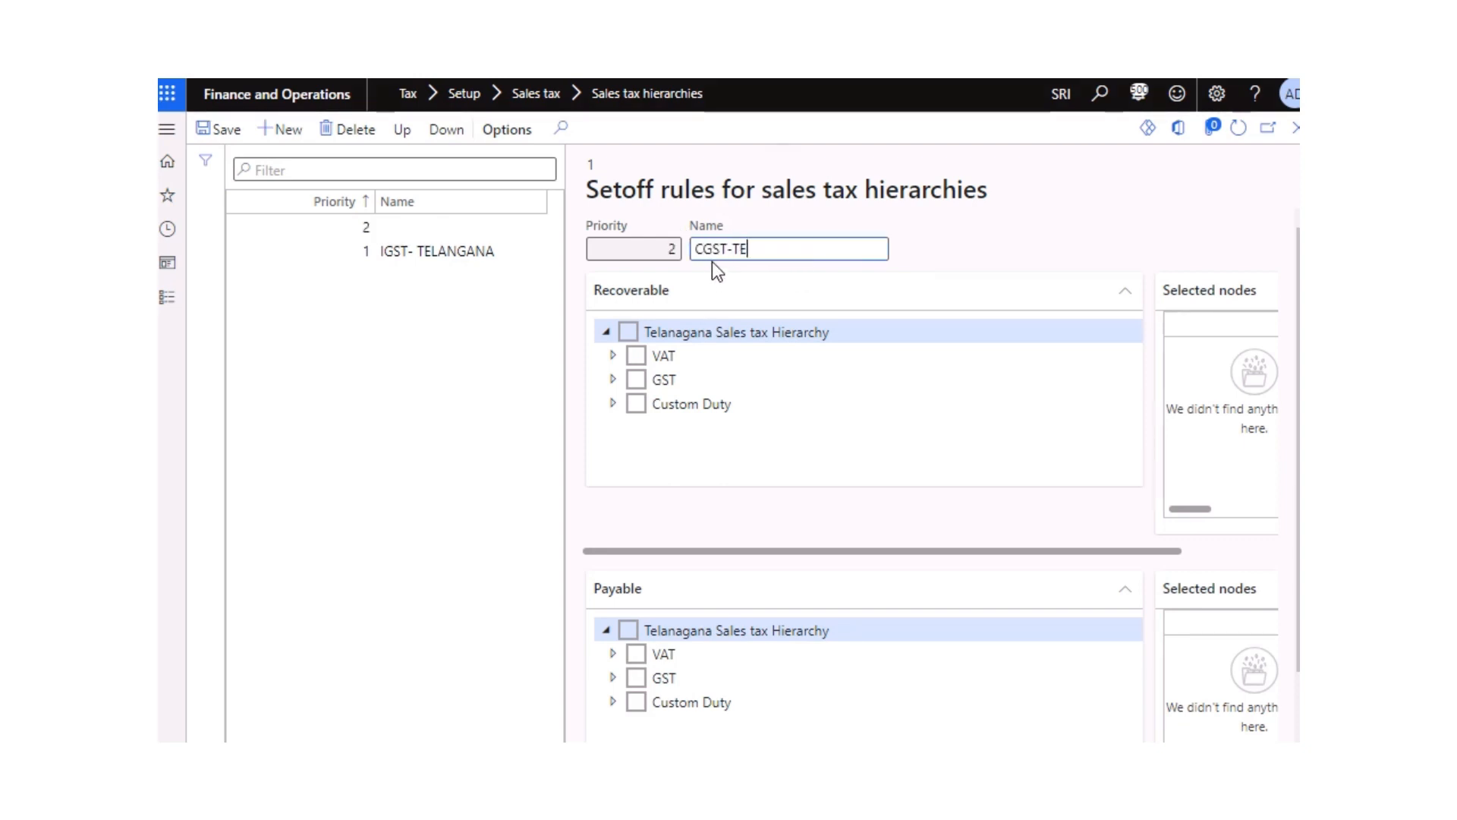
type("LANAGA")
left_click(286, 133)
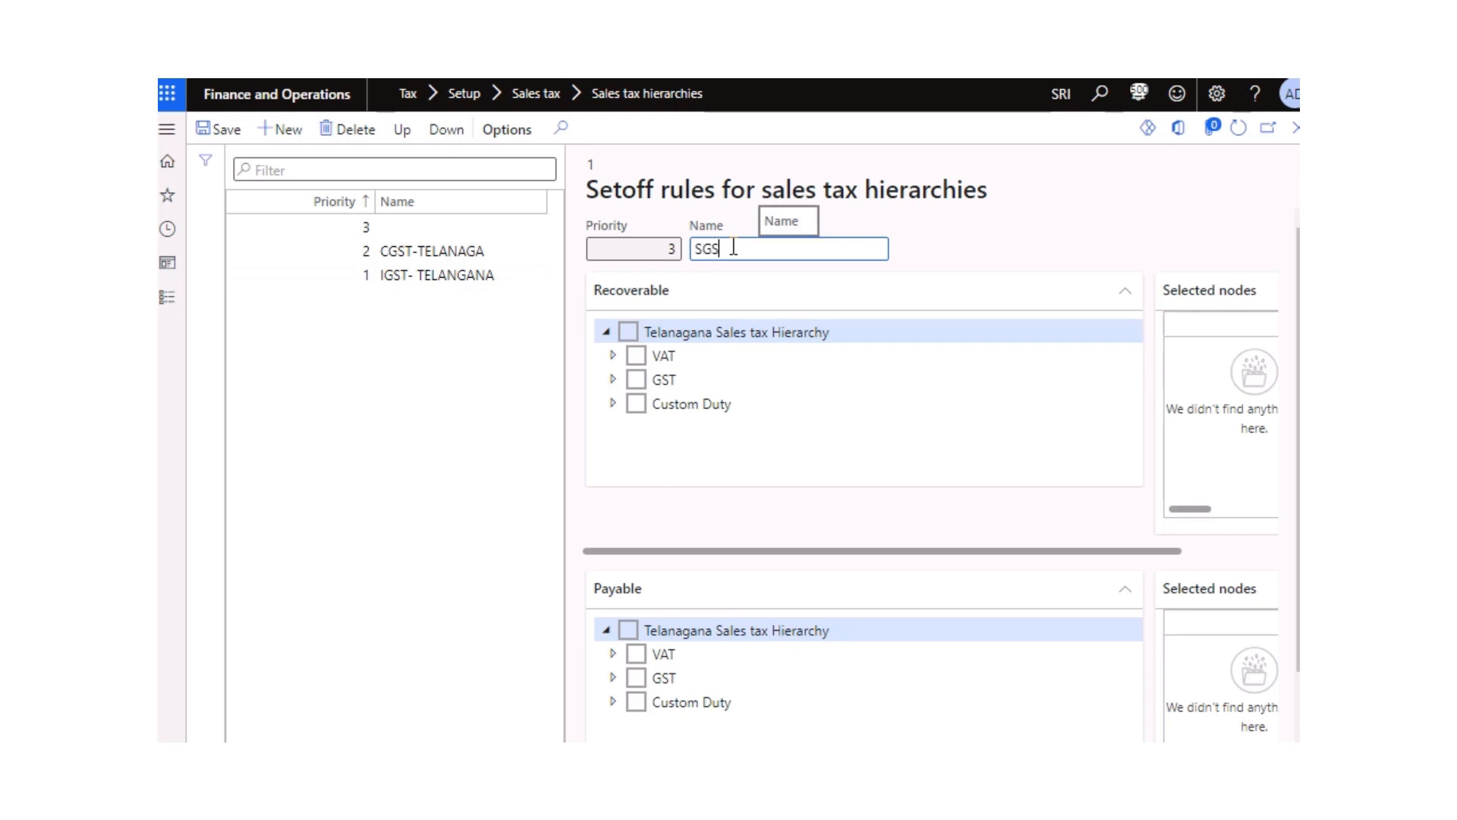
type("SGST-TENANAGA")
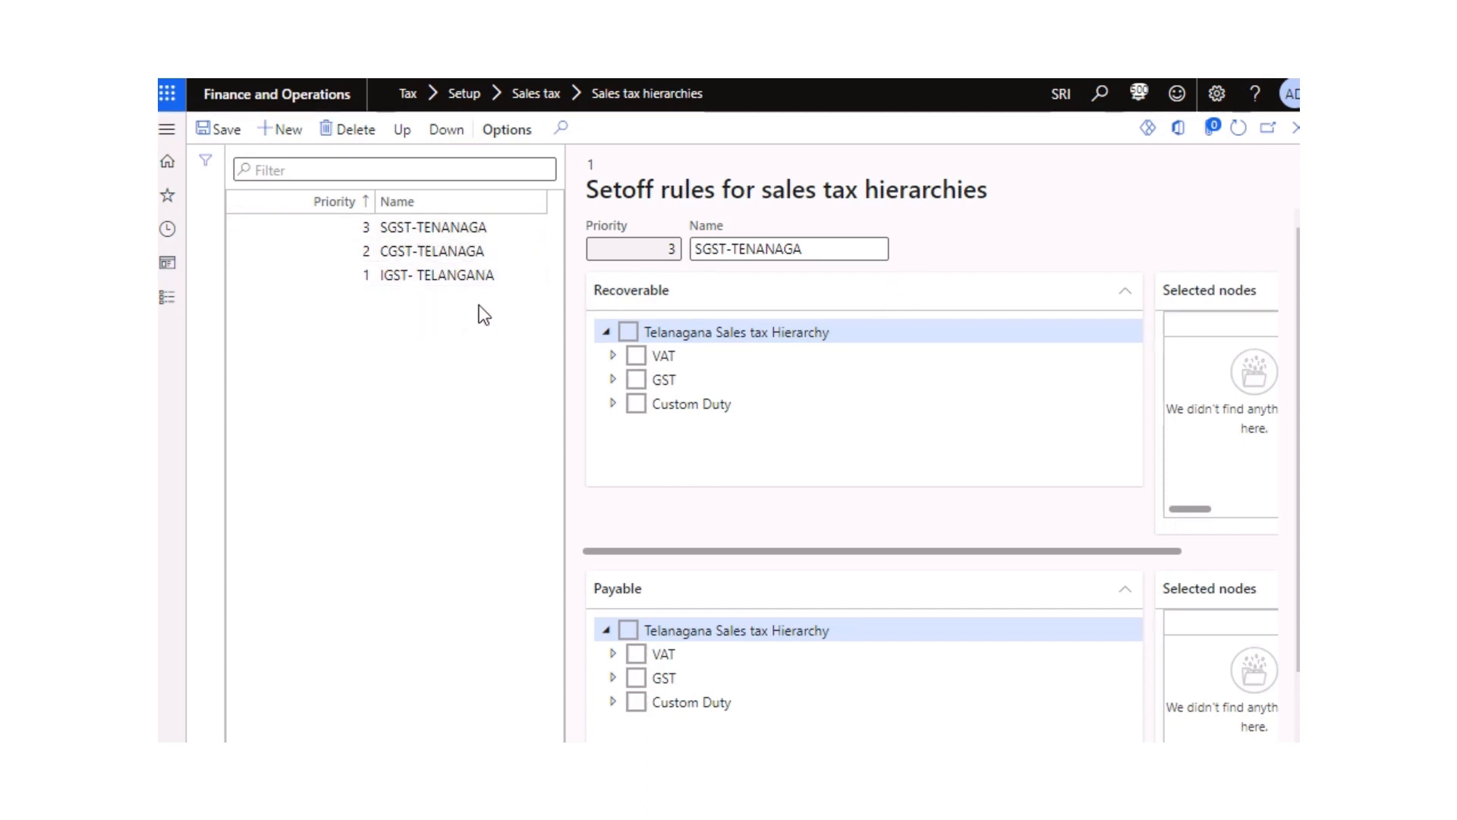
Step: Open the IGST- TELANGANA setoff rule and look over its Recoverable and Payable hierarchy trees
left_click(402, 275)
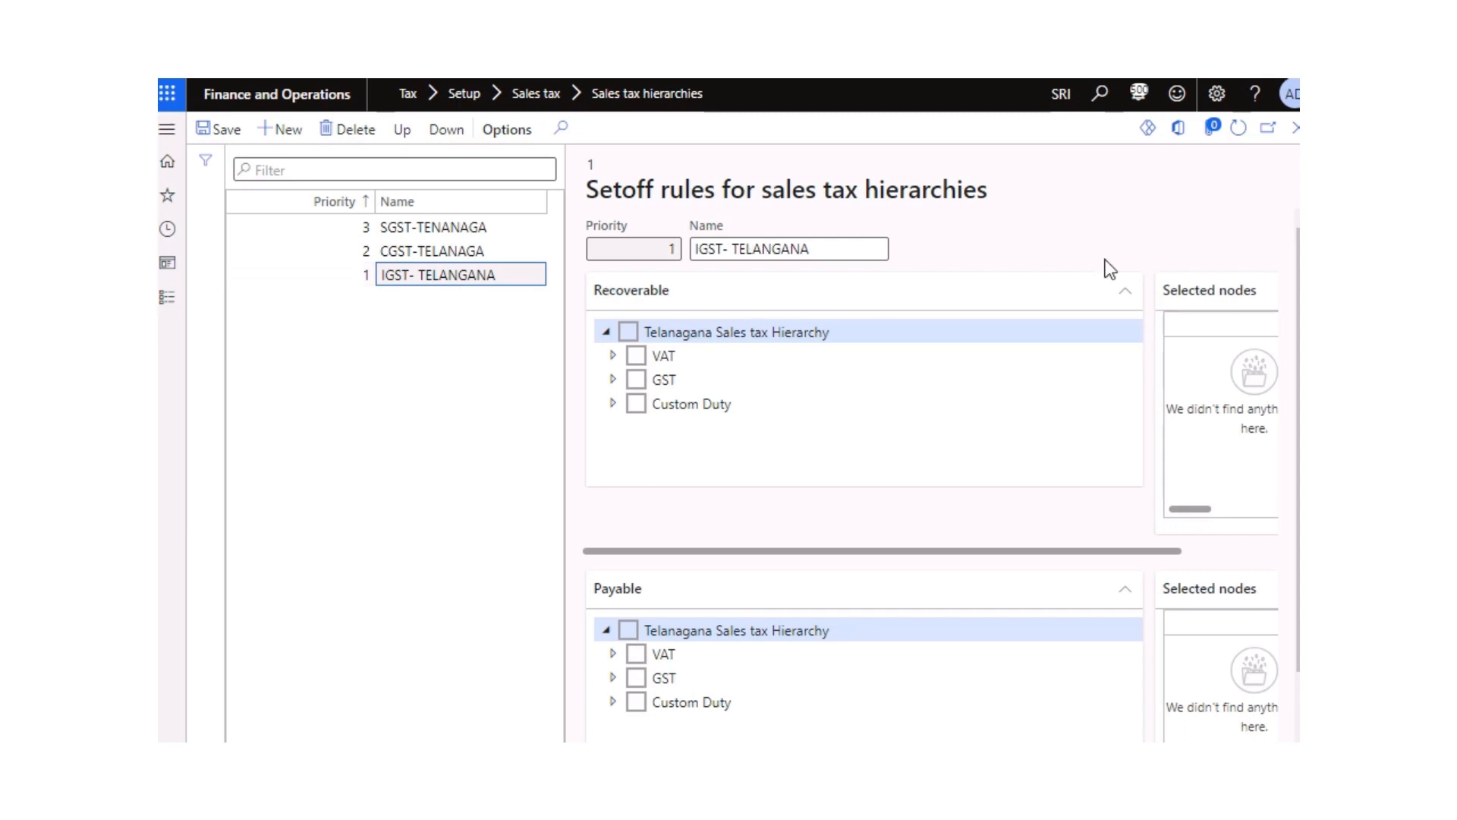
left_click(671, 297)
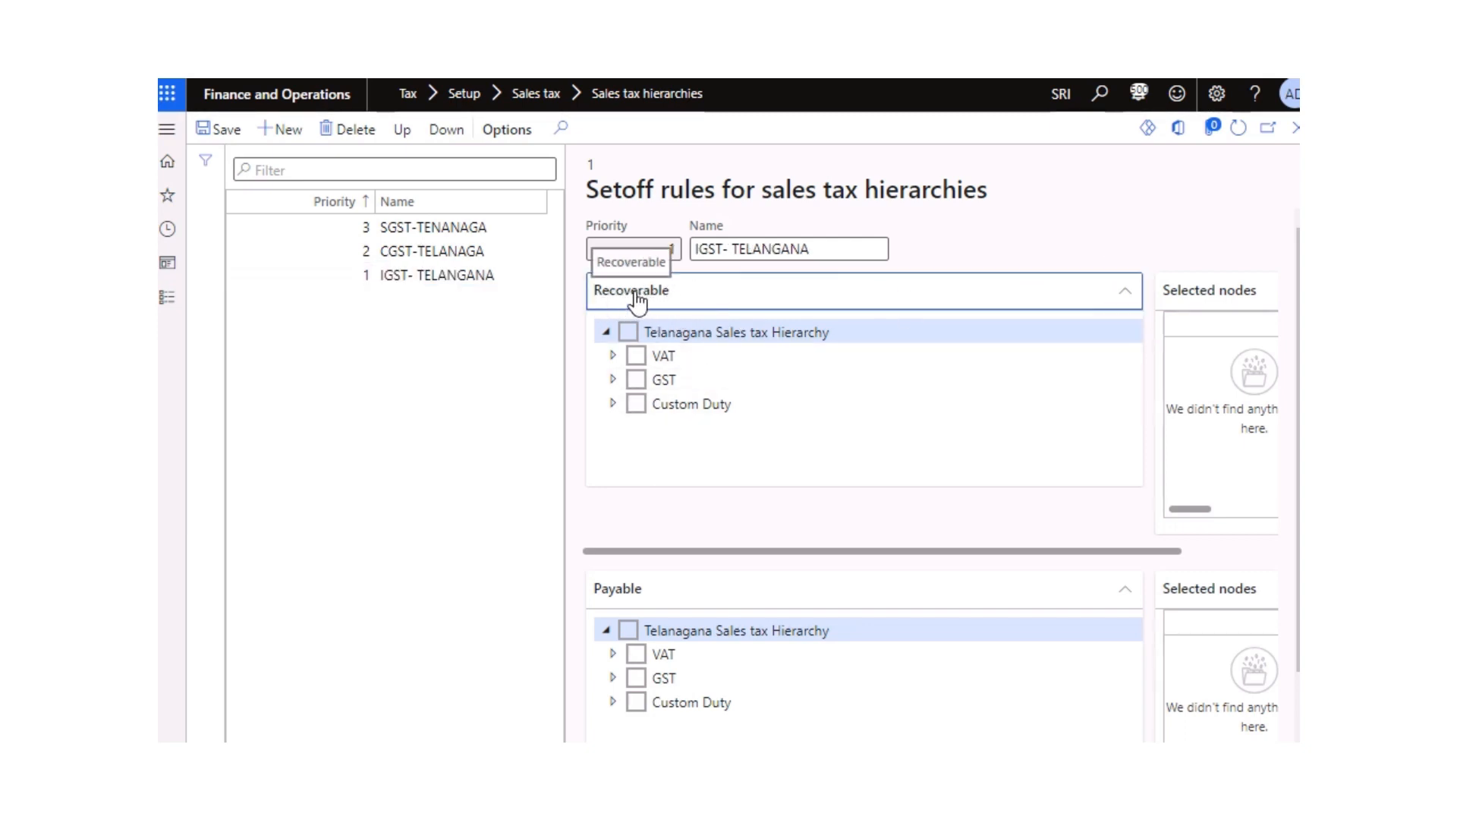
left_click(672, 298)
scroll(950, 536, "down", 1)
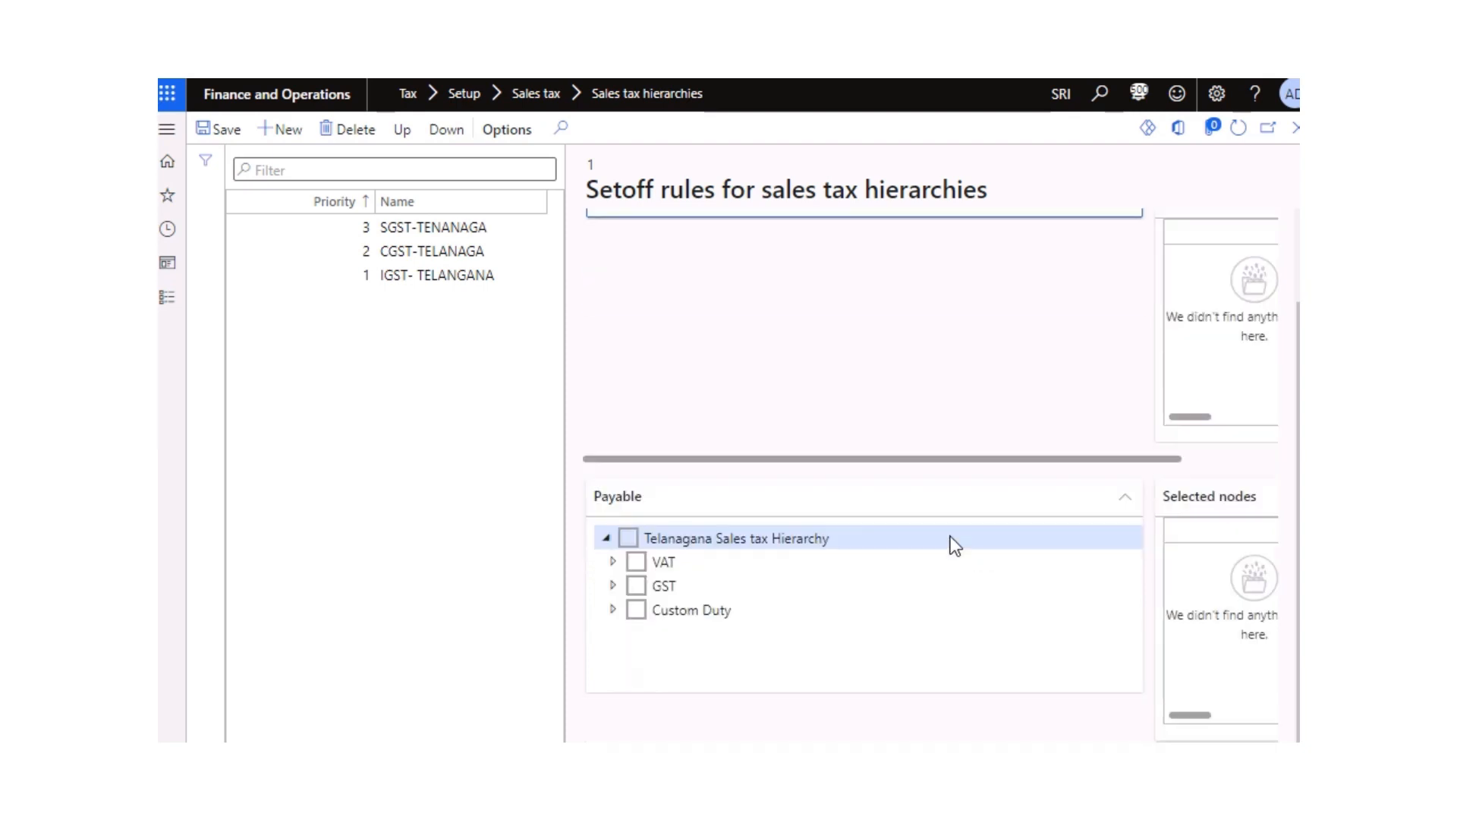
scroll(748, 517, "up", 1)
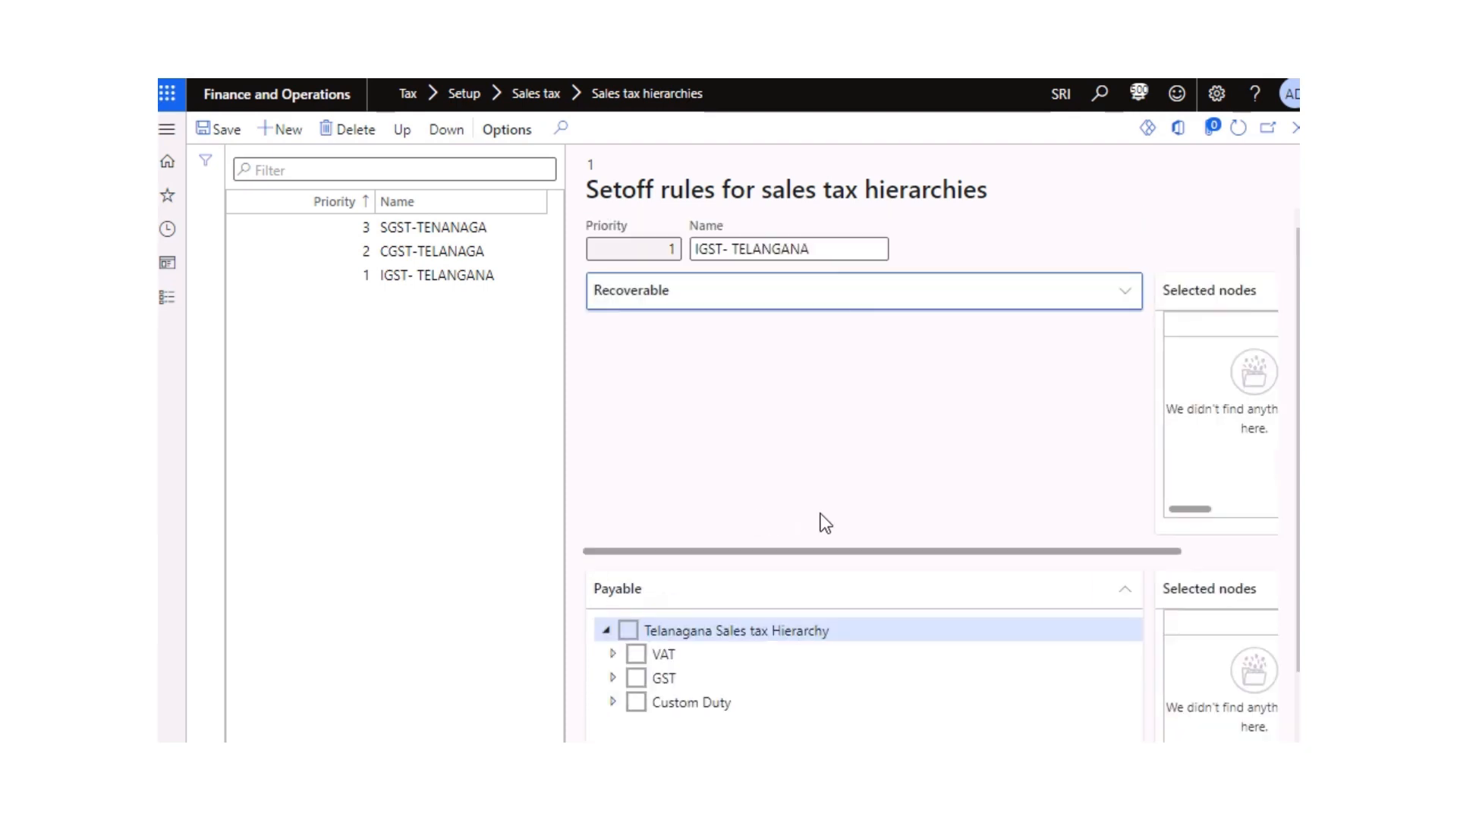
left_click_drag(822, 554, 754, 571)
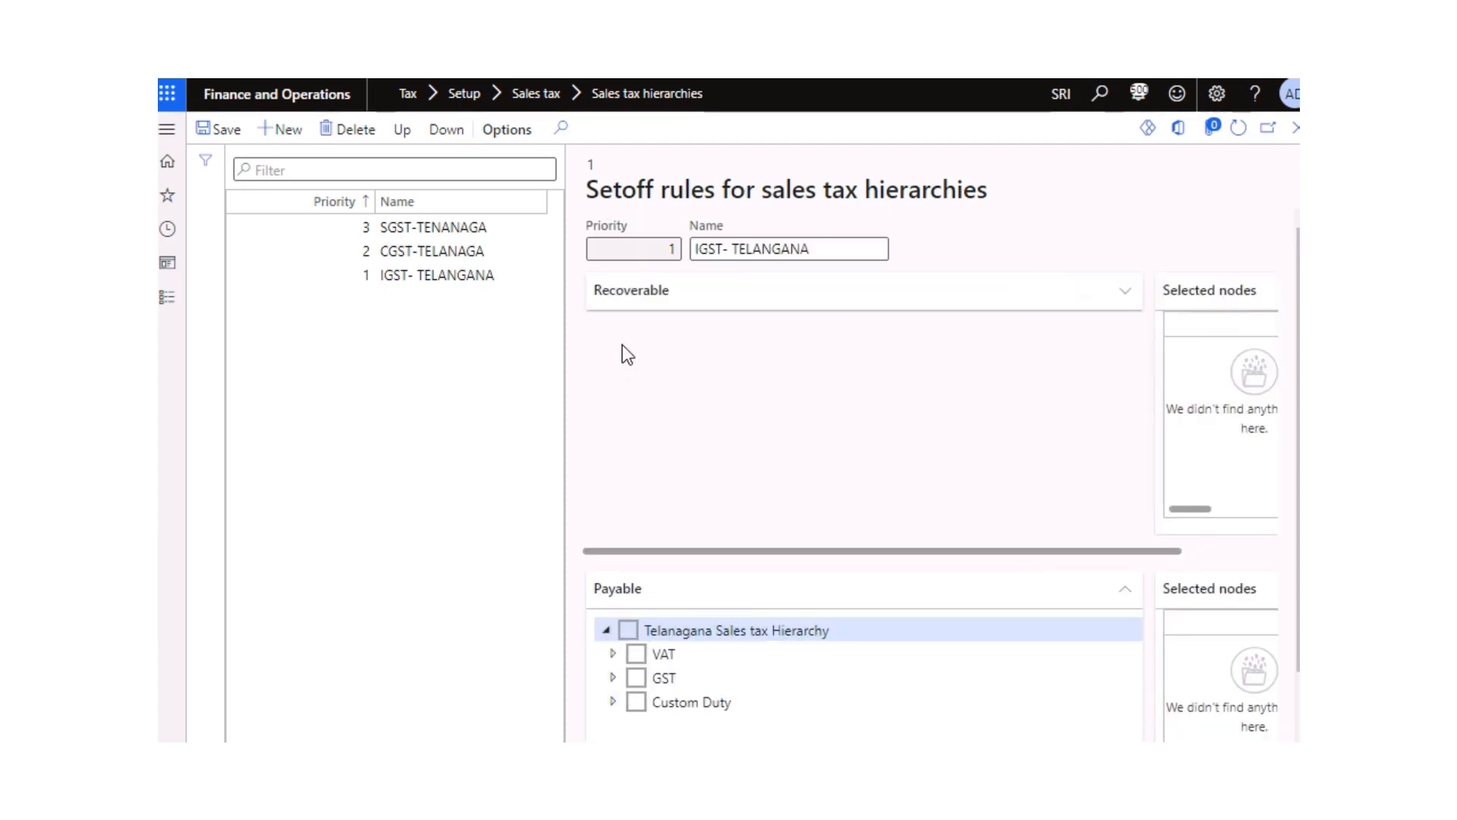
left_click(641, 300)
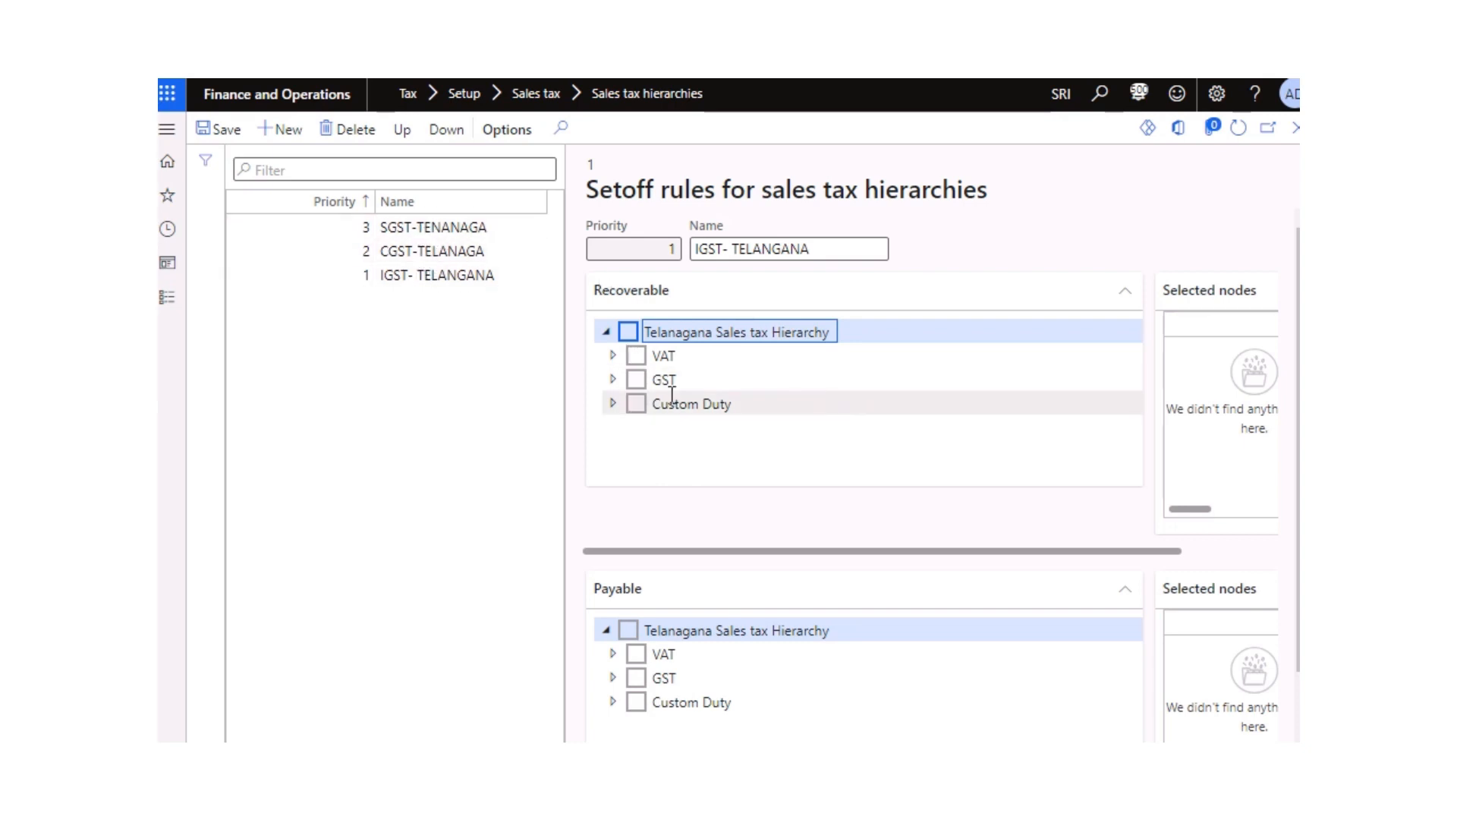
Step: For the SGST-TENANAGA setoff rule, select the first listed registration number under GST > SGST as a recoverable node
left_click(430, 227)
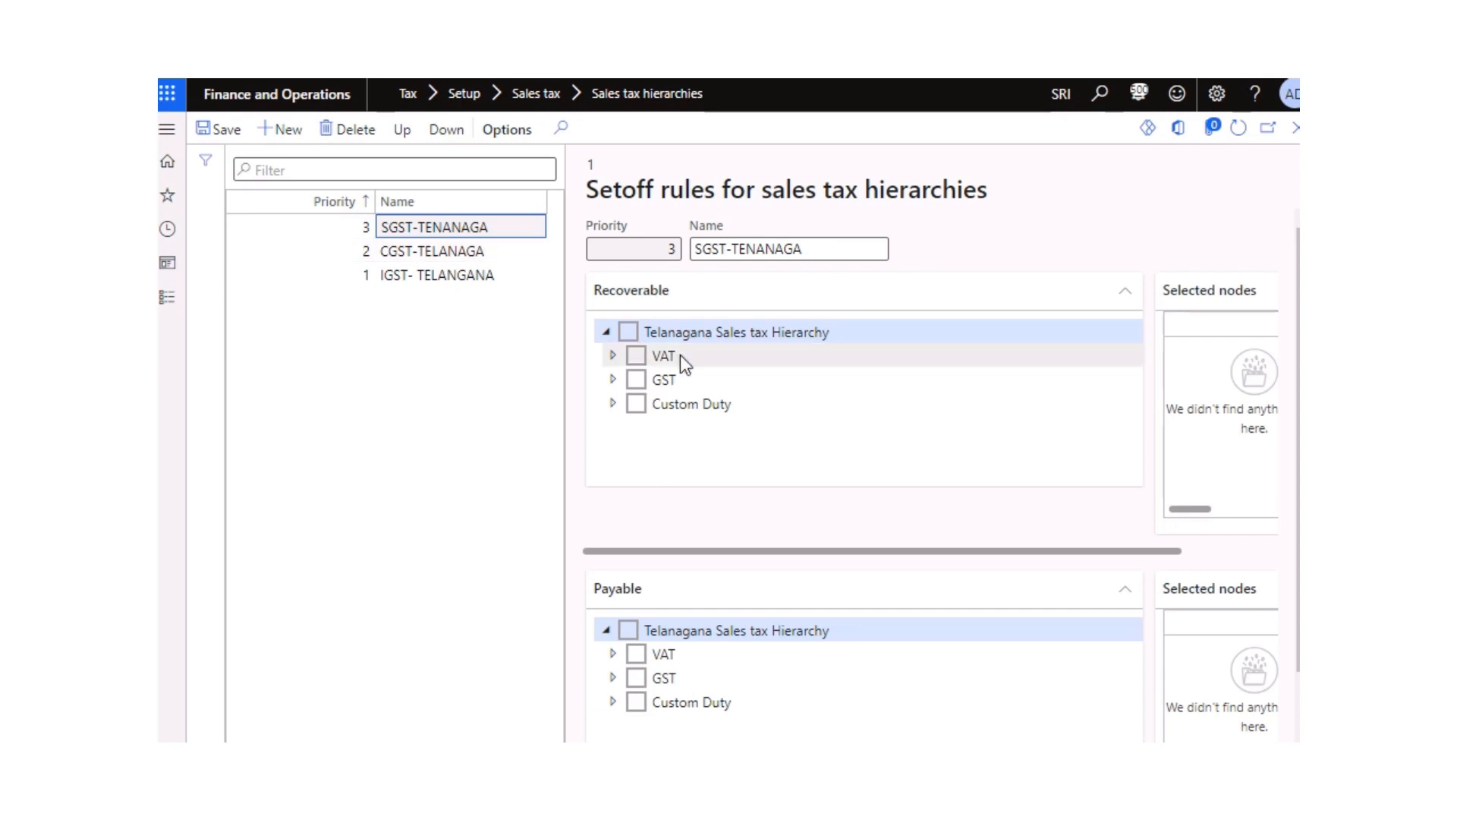
left_click(615, 379)
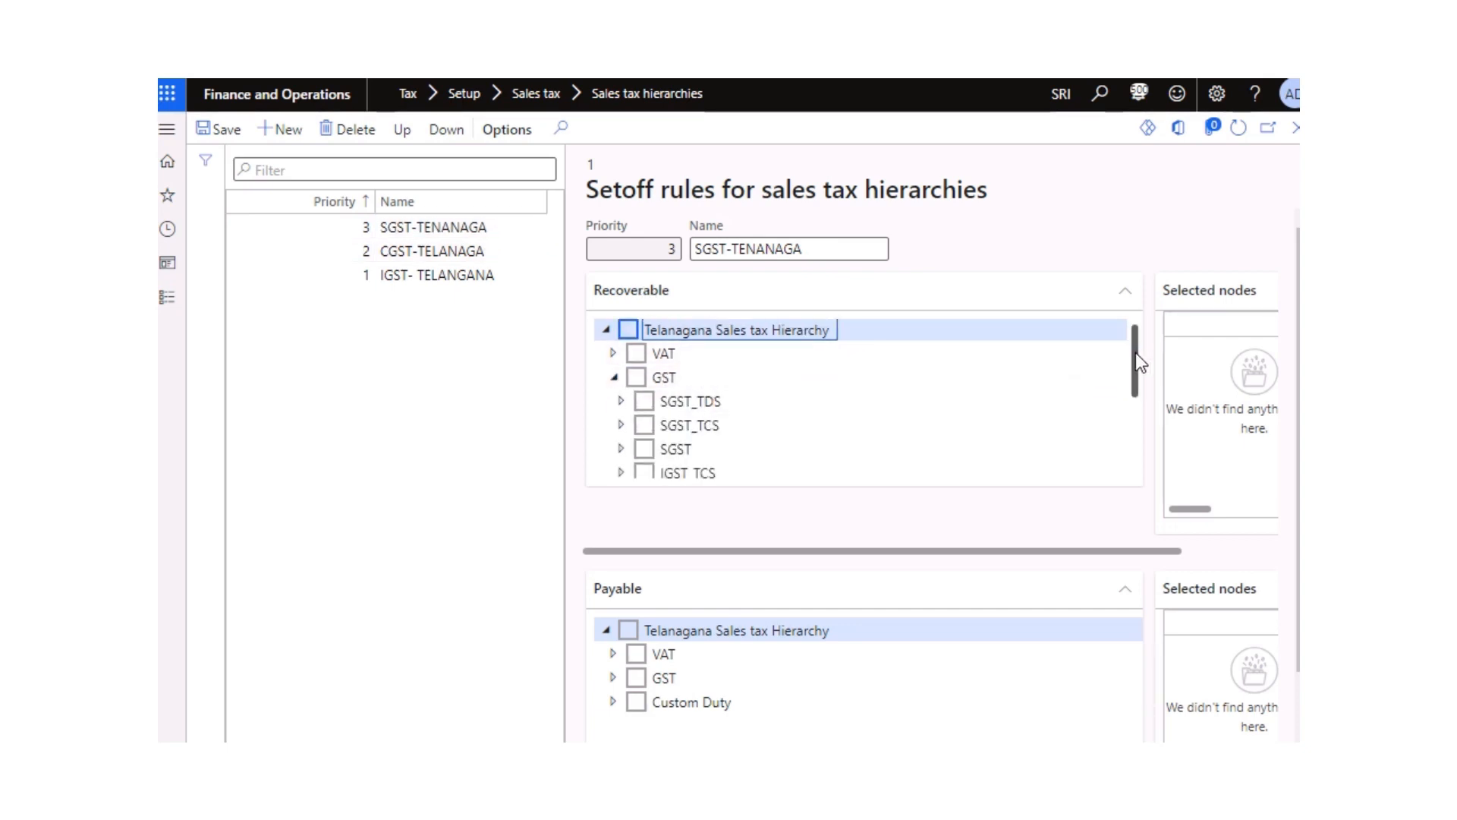
left_click_drag(1136, 352, 1136, 361)
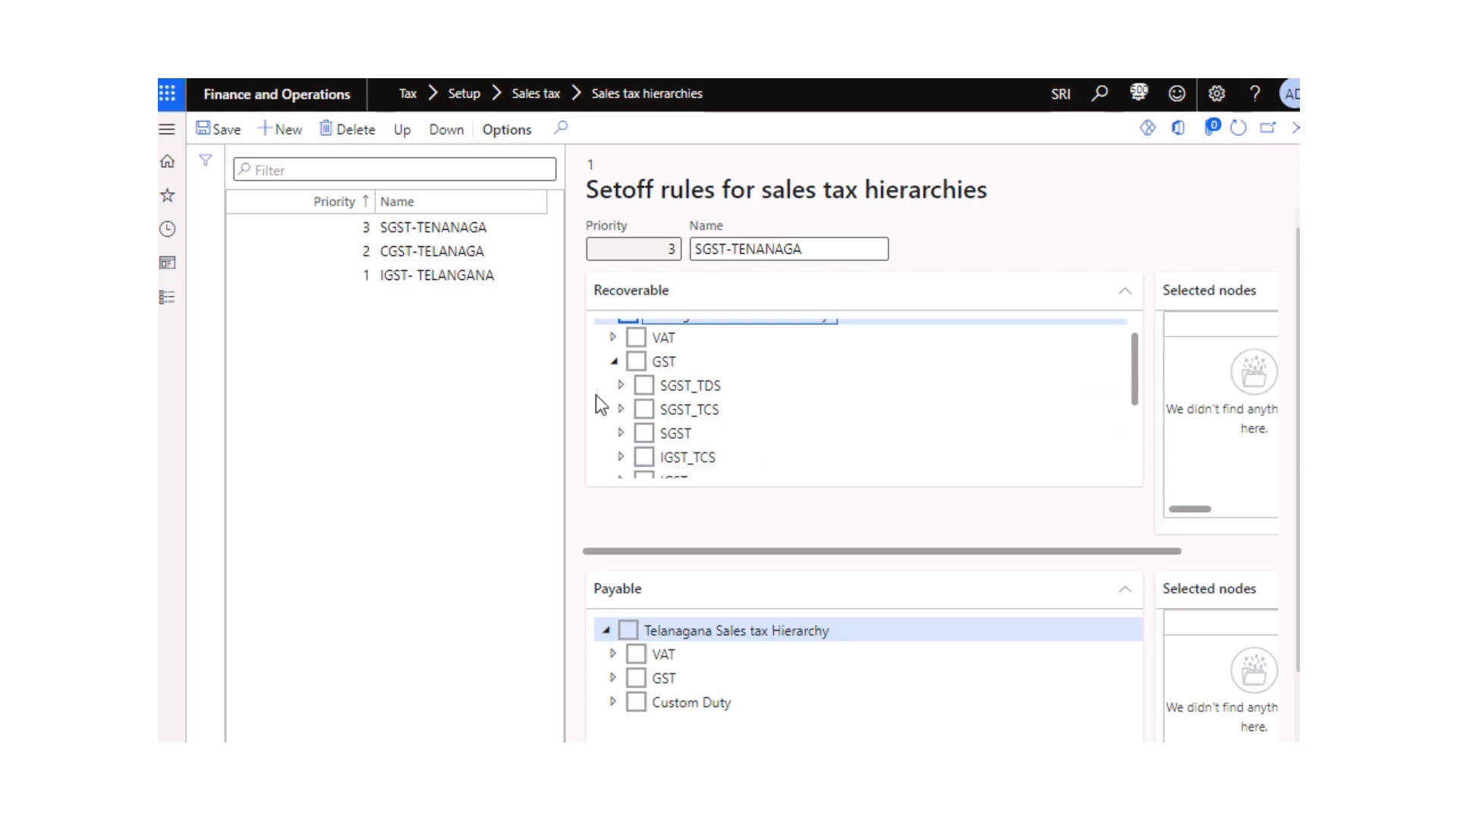
left_click(622, 432)
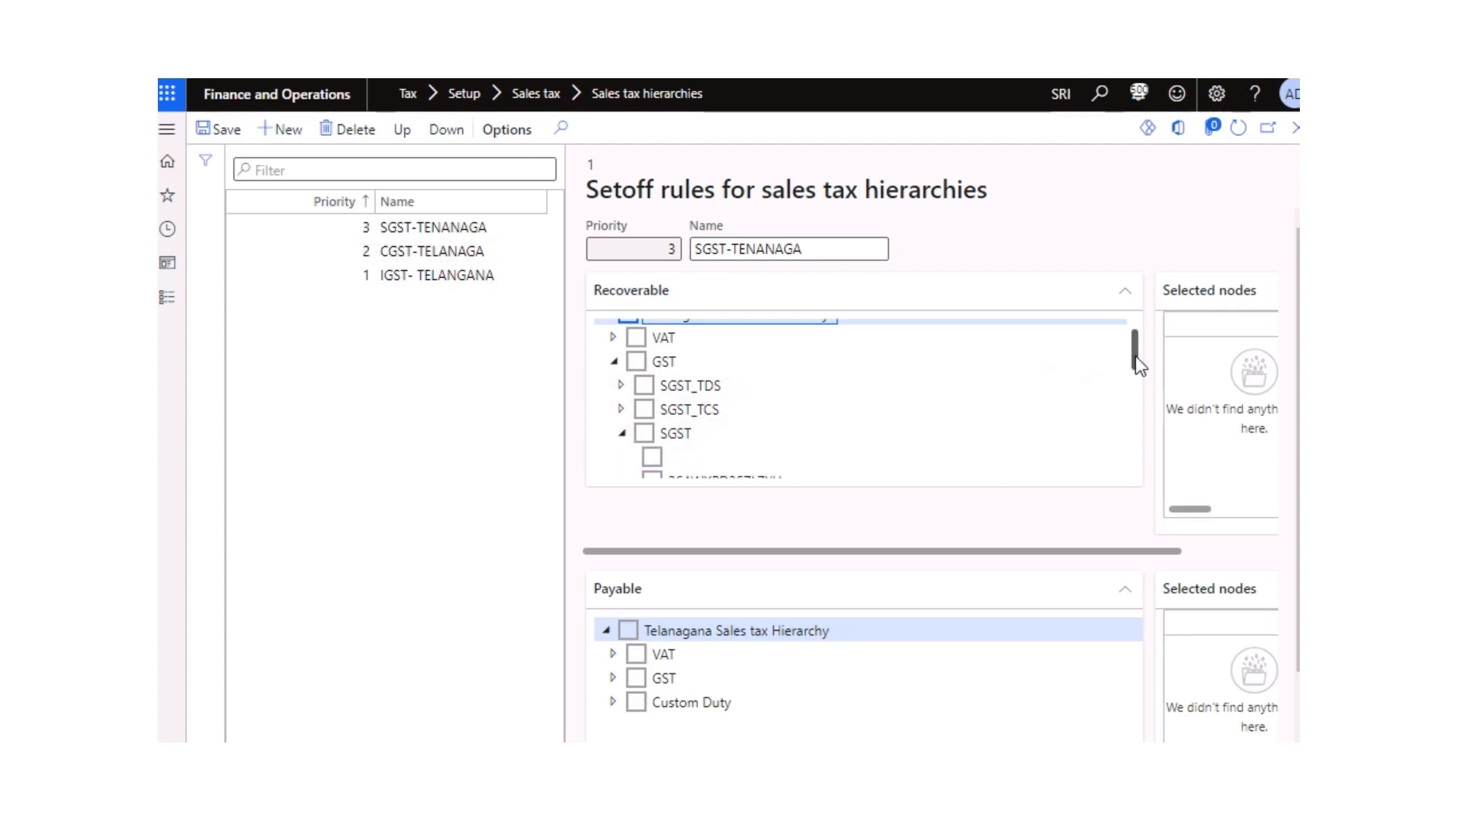
left_click_drag(1137, 357, 1137, 376)
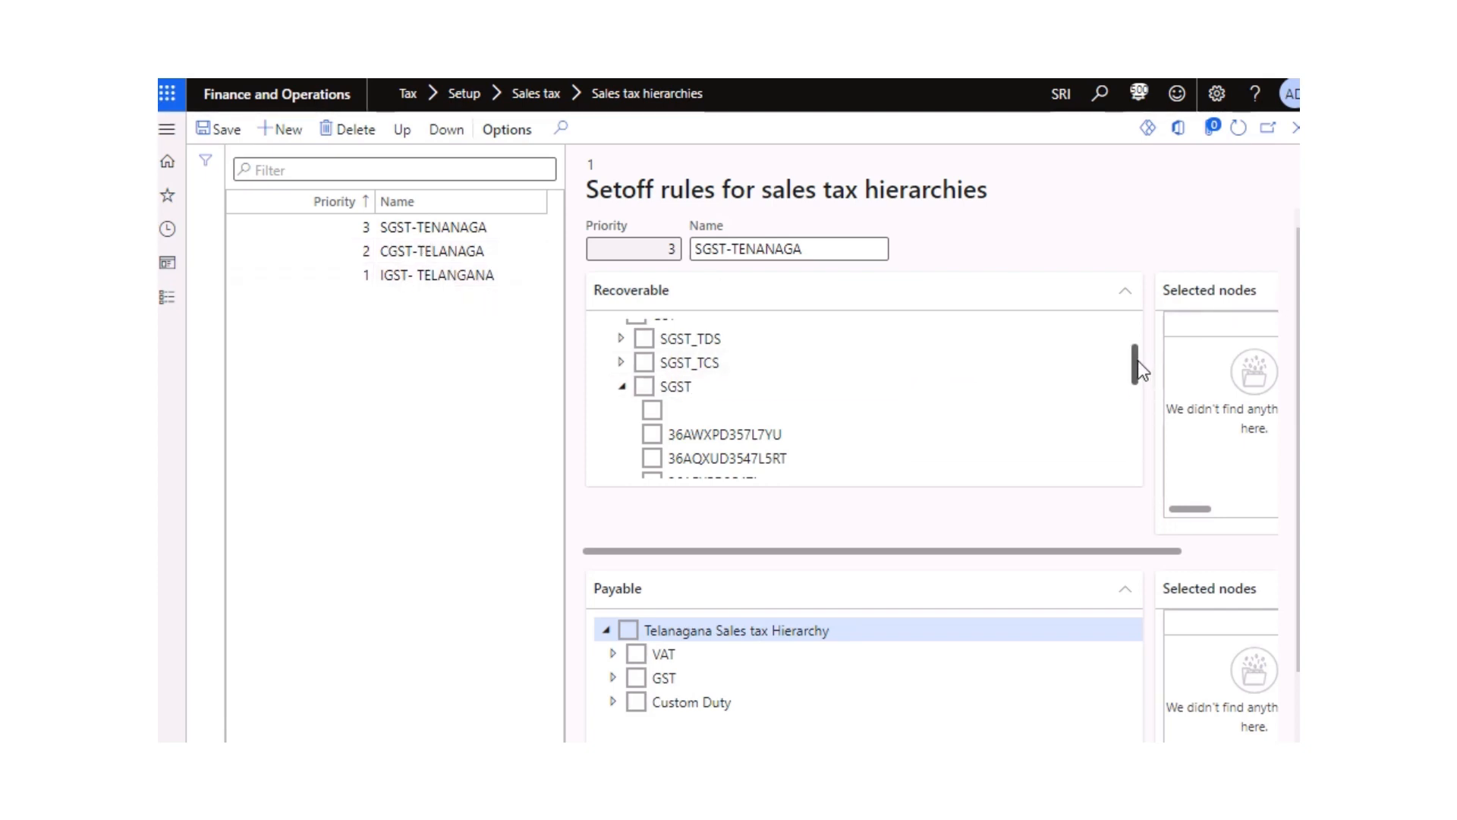
left_click_drag(1137, 362, 1137, 354)
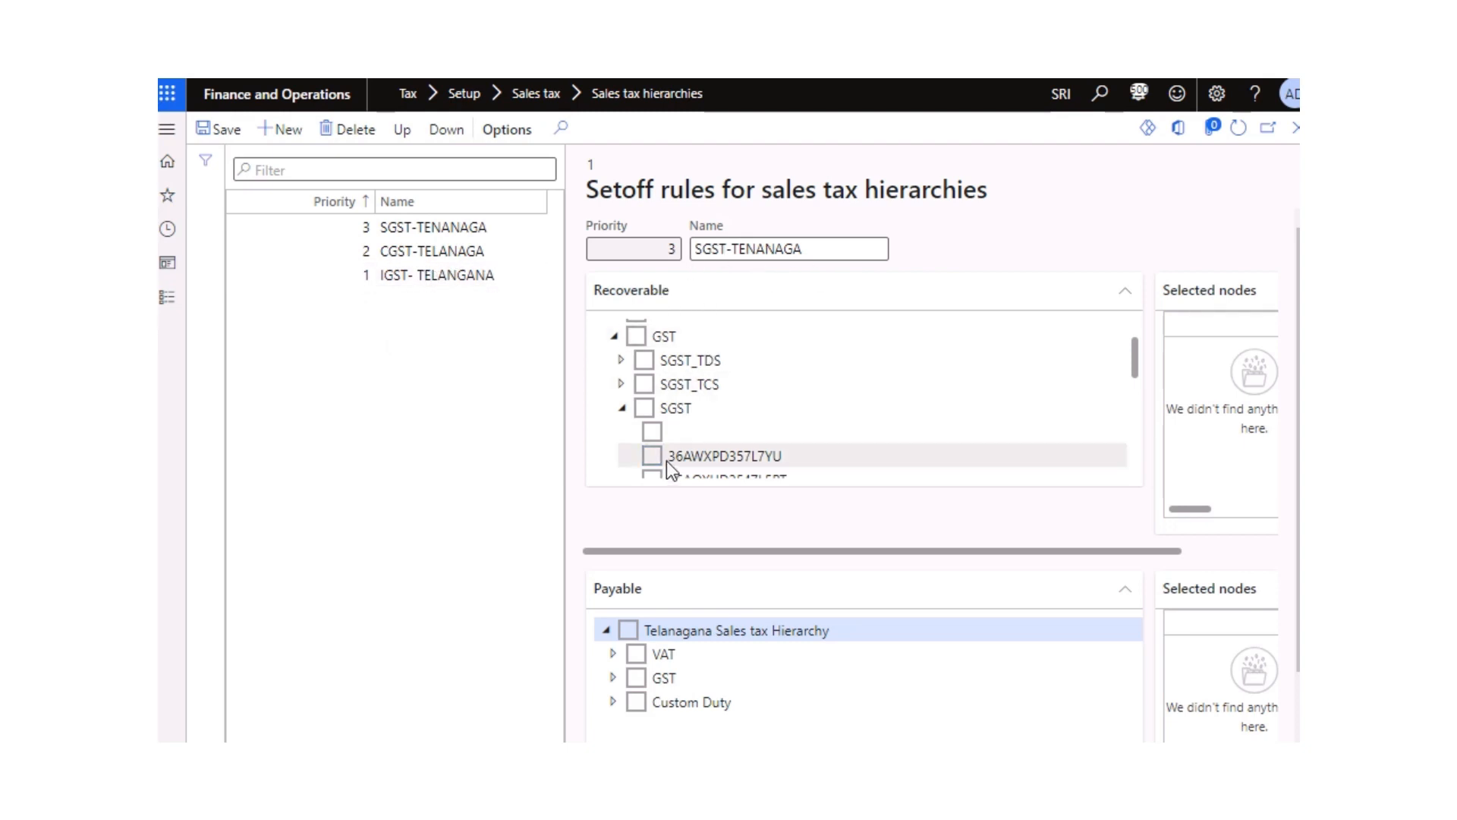
mouse_move(1138, 371)
left_mouse_down()
mouse_move(1136, 355)
mouse_move(1116, 380)
left_mouse_up()
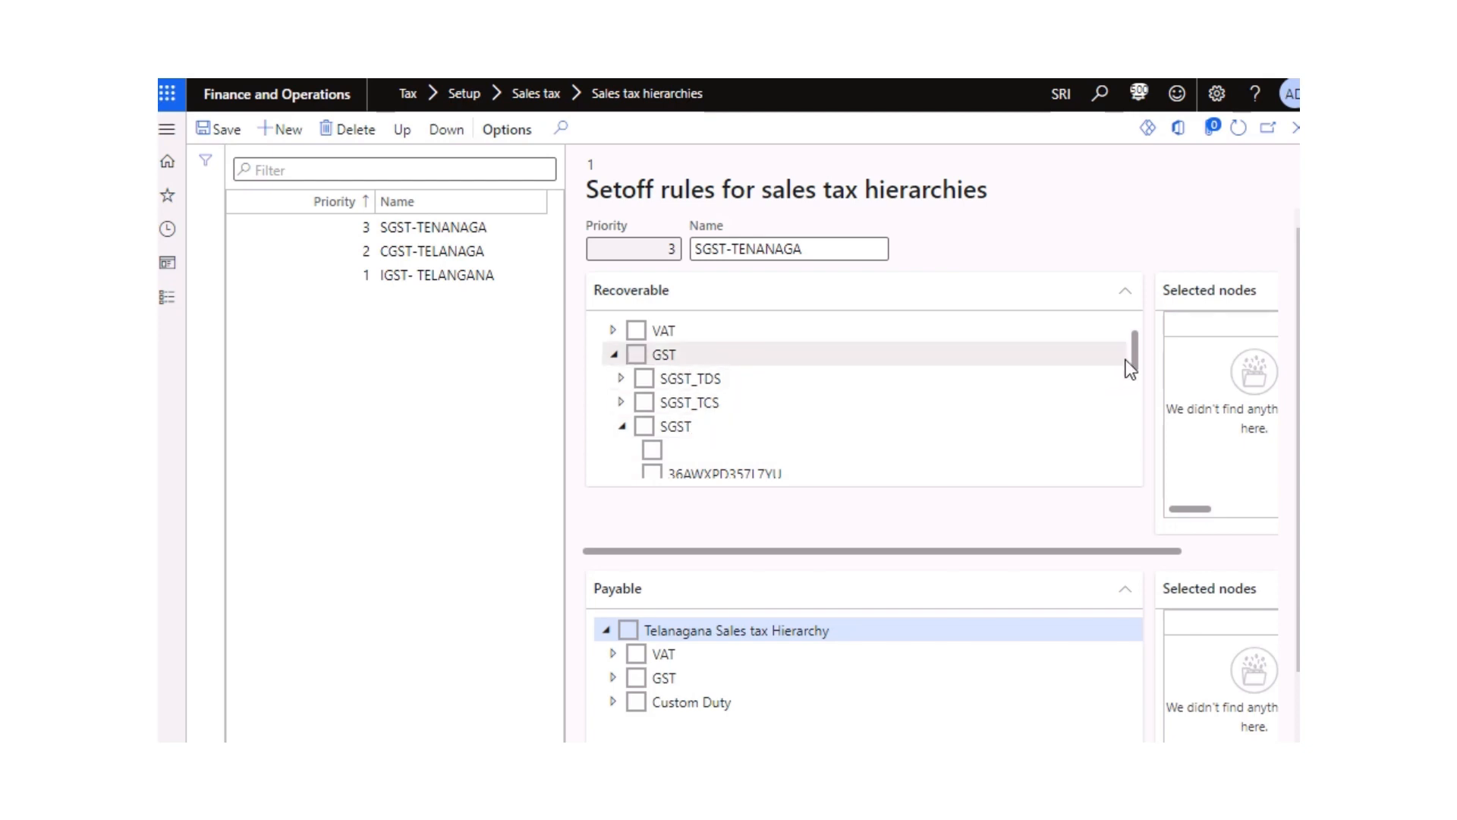
left_click_drag(1133, 358, 1132, 375)
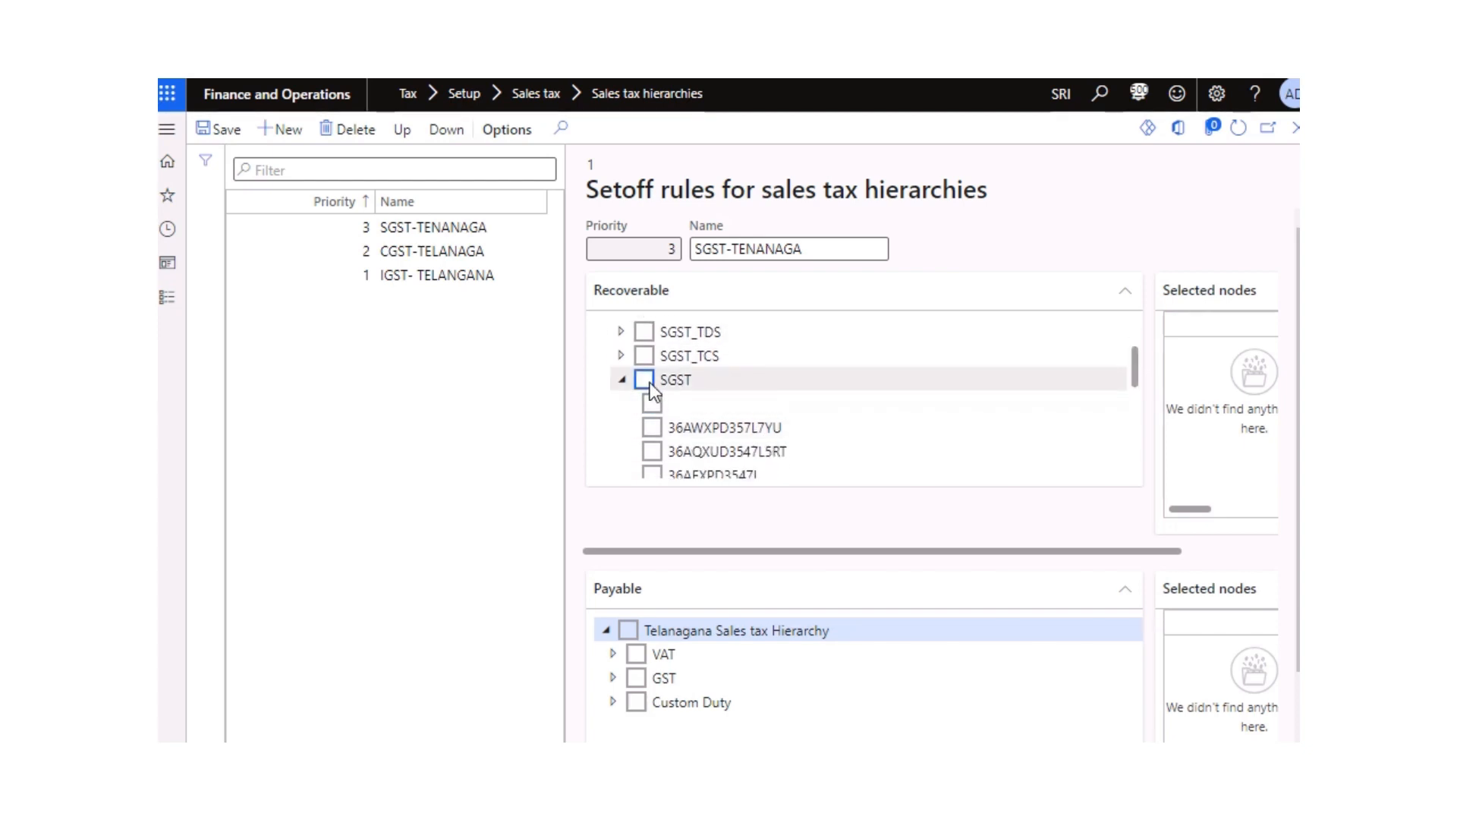
left_click(653, 427)
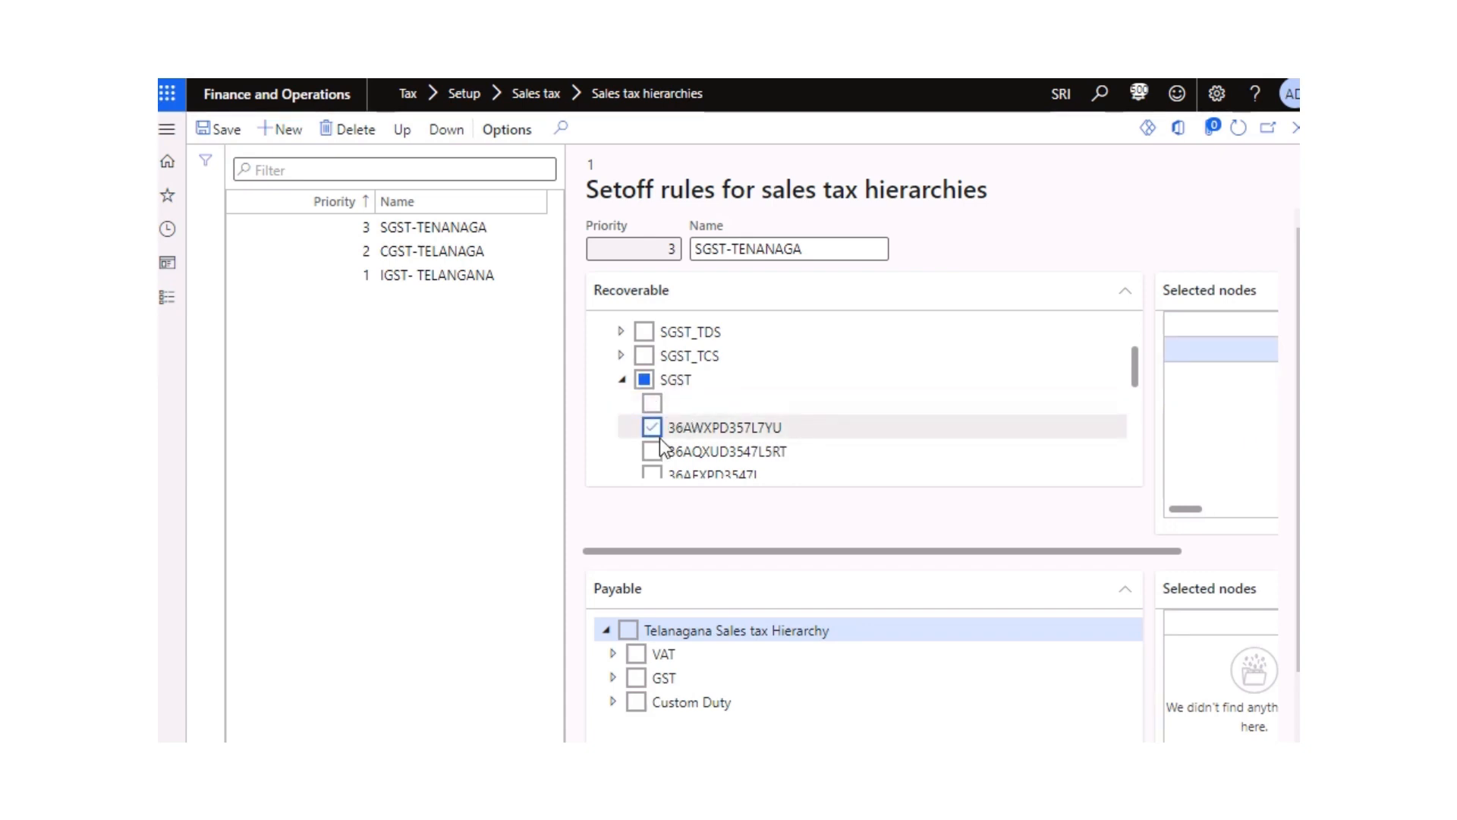
Step: Check the hierarchy path of the selected recoverable node for the SGST-TENANAGA rule
left_click_drag(1136, 372, 1136, 384)
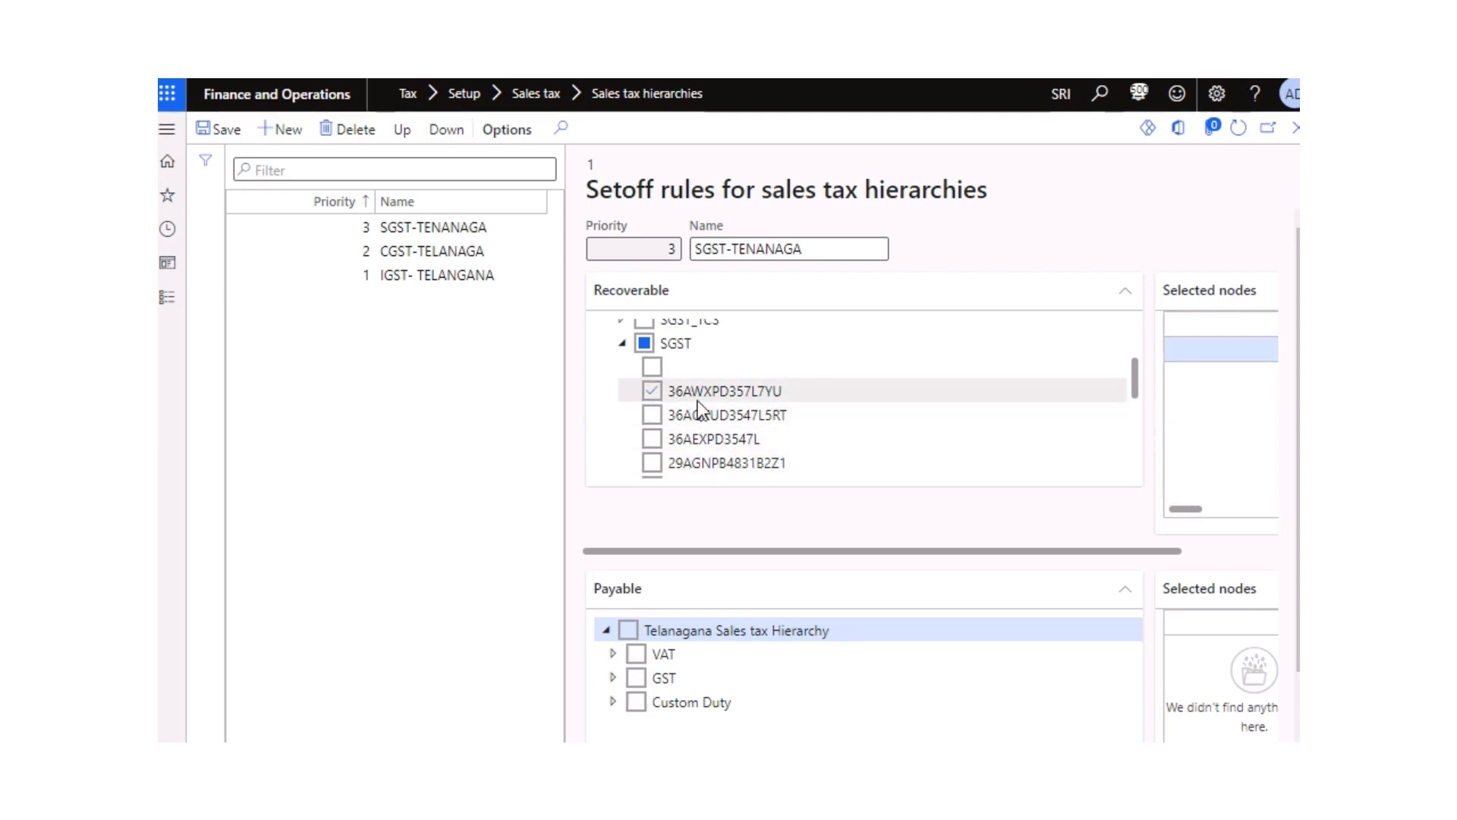
left_click_drag(1190, 508, 1260, 508)
left_click_drag(1174, 550, 1272, 554)
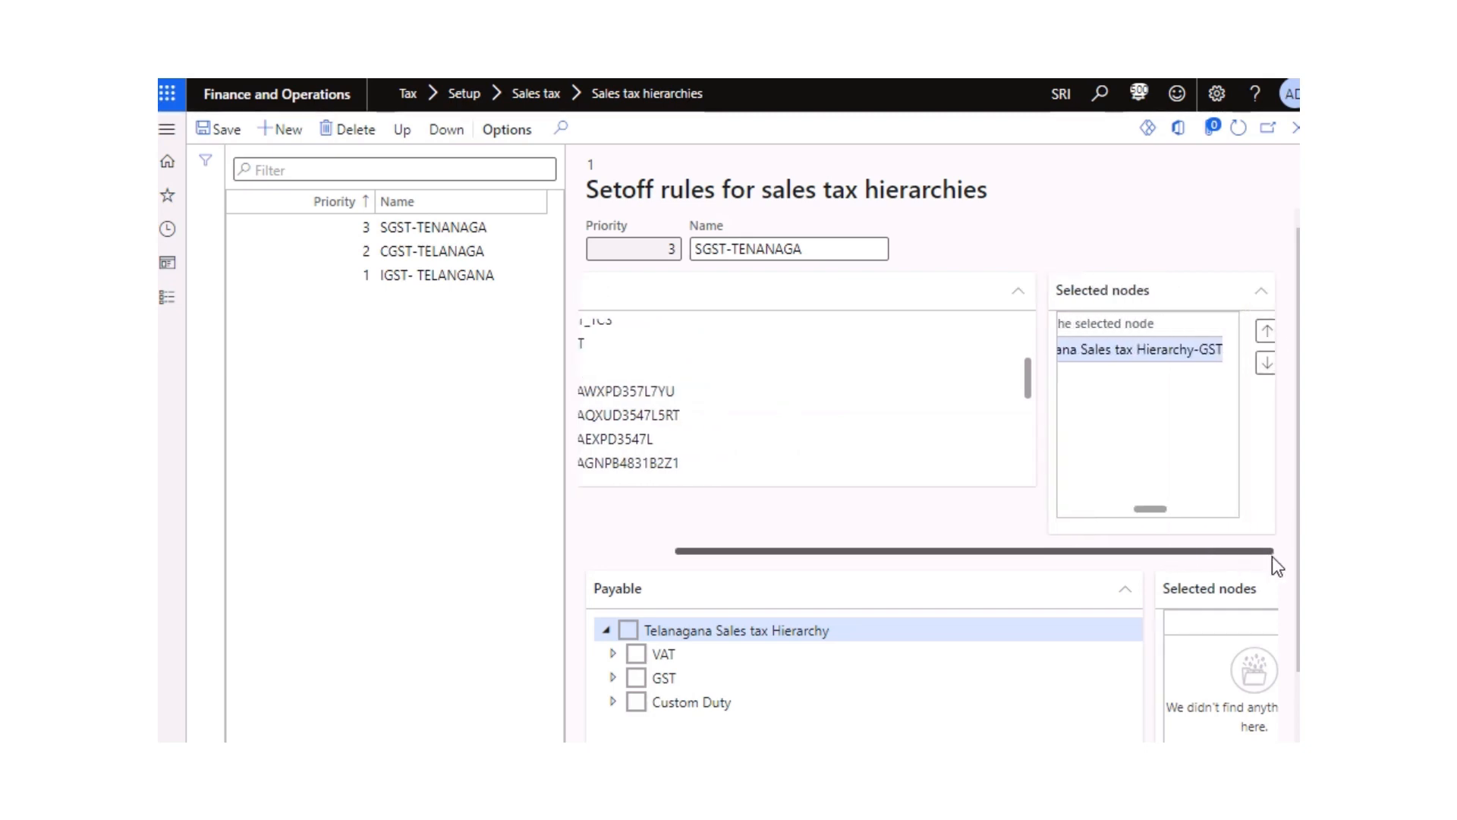
left_click_drag(1156, 511, 913, 529)
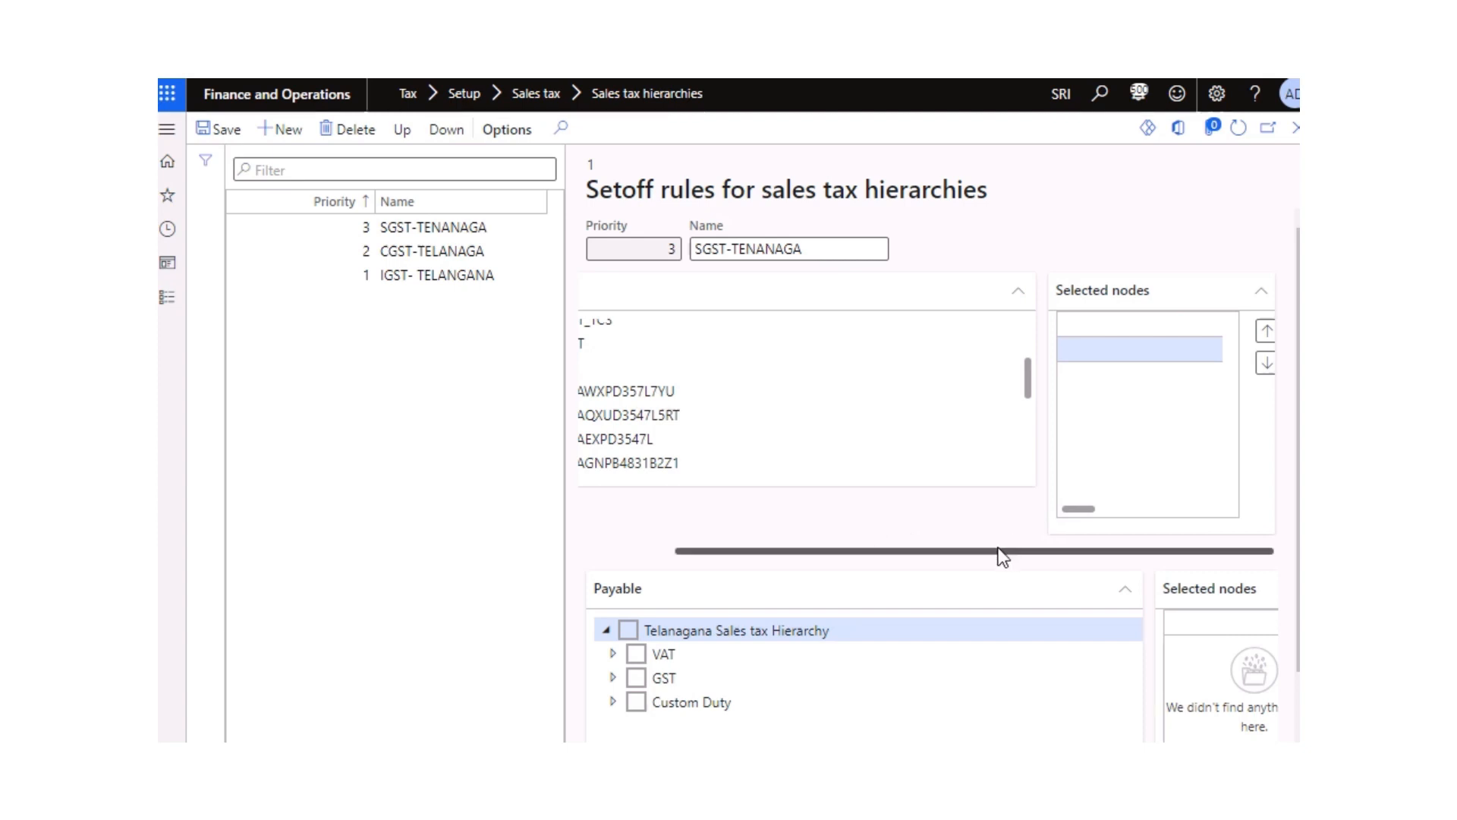
left_click_drag(999, 551, 907, 551)
scroll(748, 414, "up", 3)
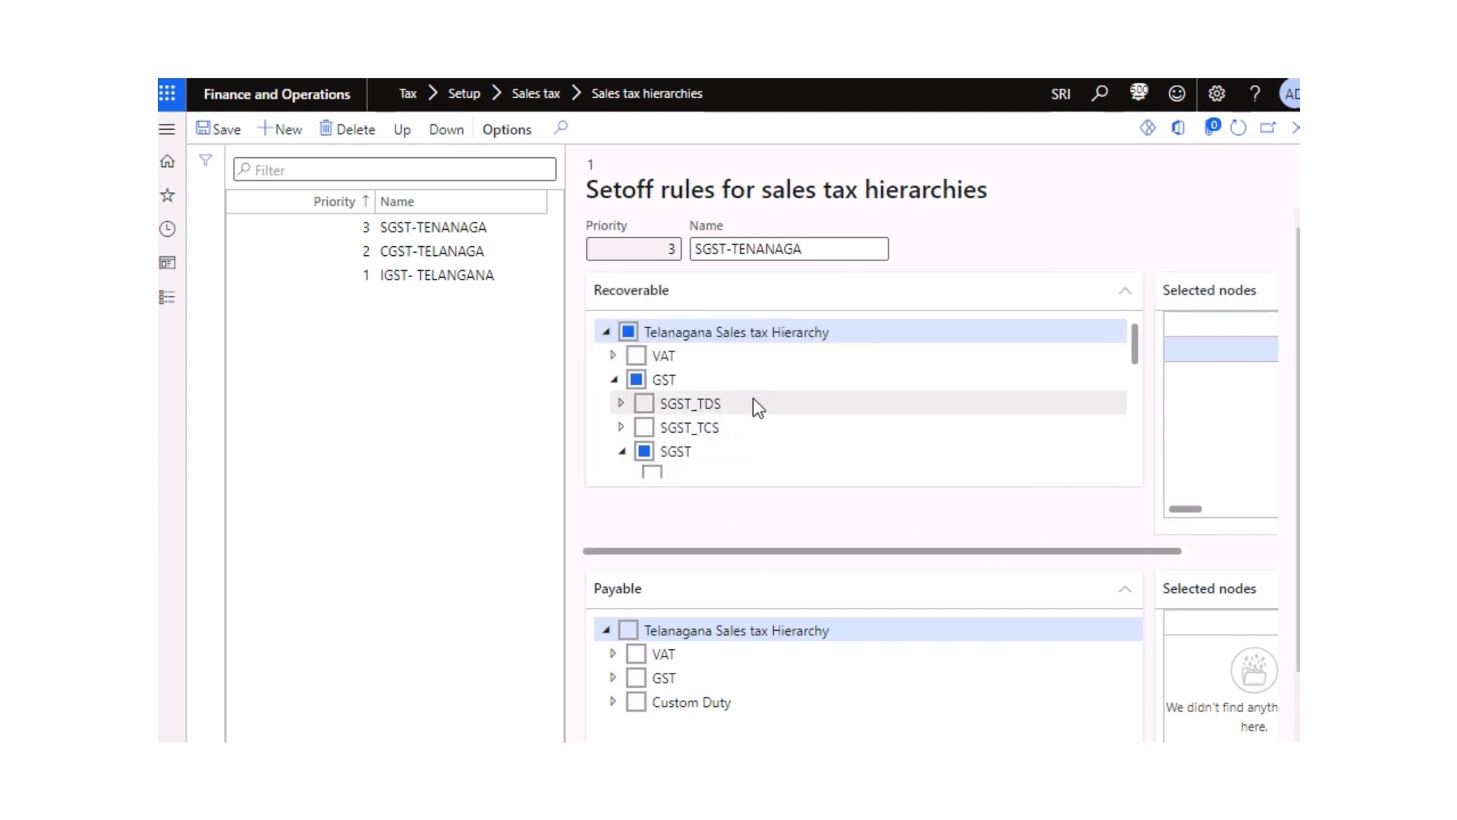
Step: Select the same registration number under GST > SGST as a payable node of the SGST-TENANAGA rule
scroll(1181, 421, "down", 2)
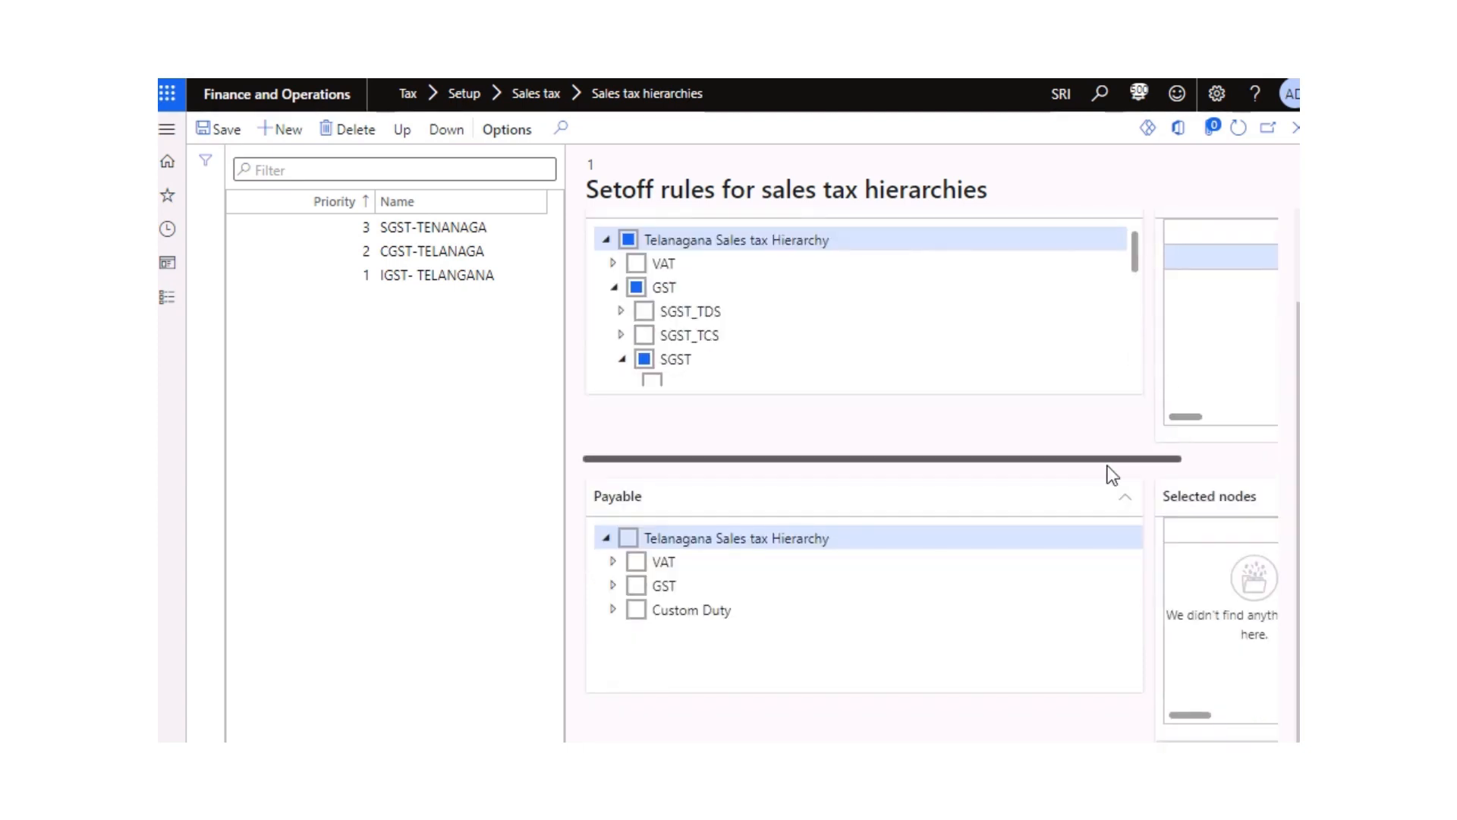
left_click(614, 586)
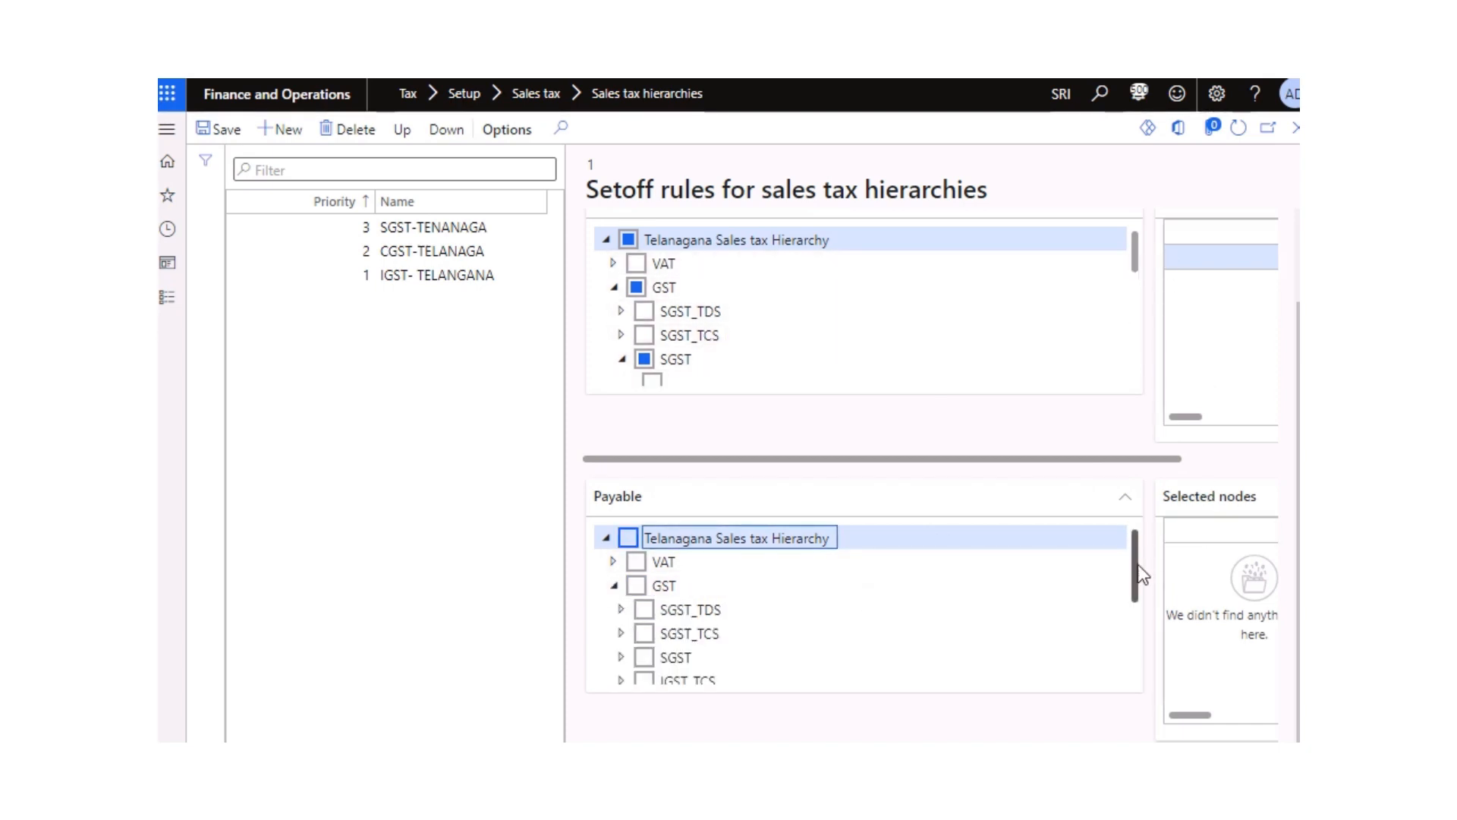
mouse_move(1138, 563)
left_mouse_down()
mouse_move(1136, 600)
mouse_move(1127, 575)
left_mouse_up()
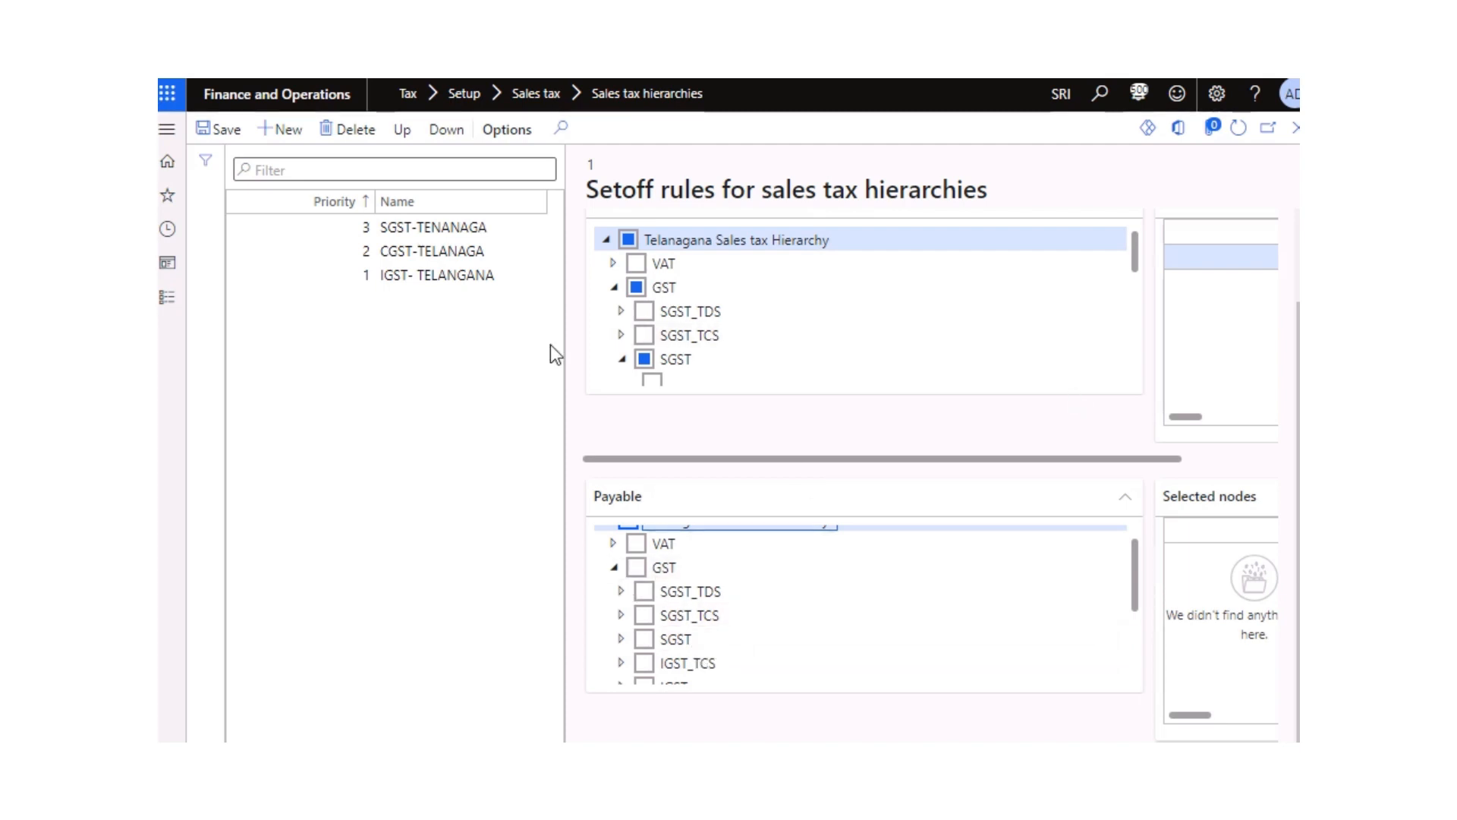
left_click(621, 639)
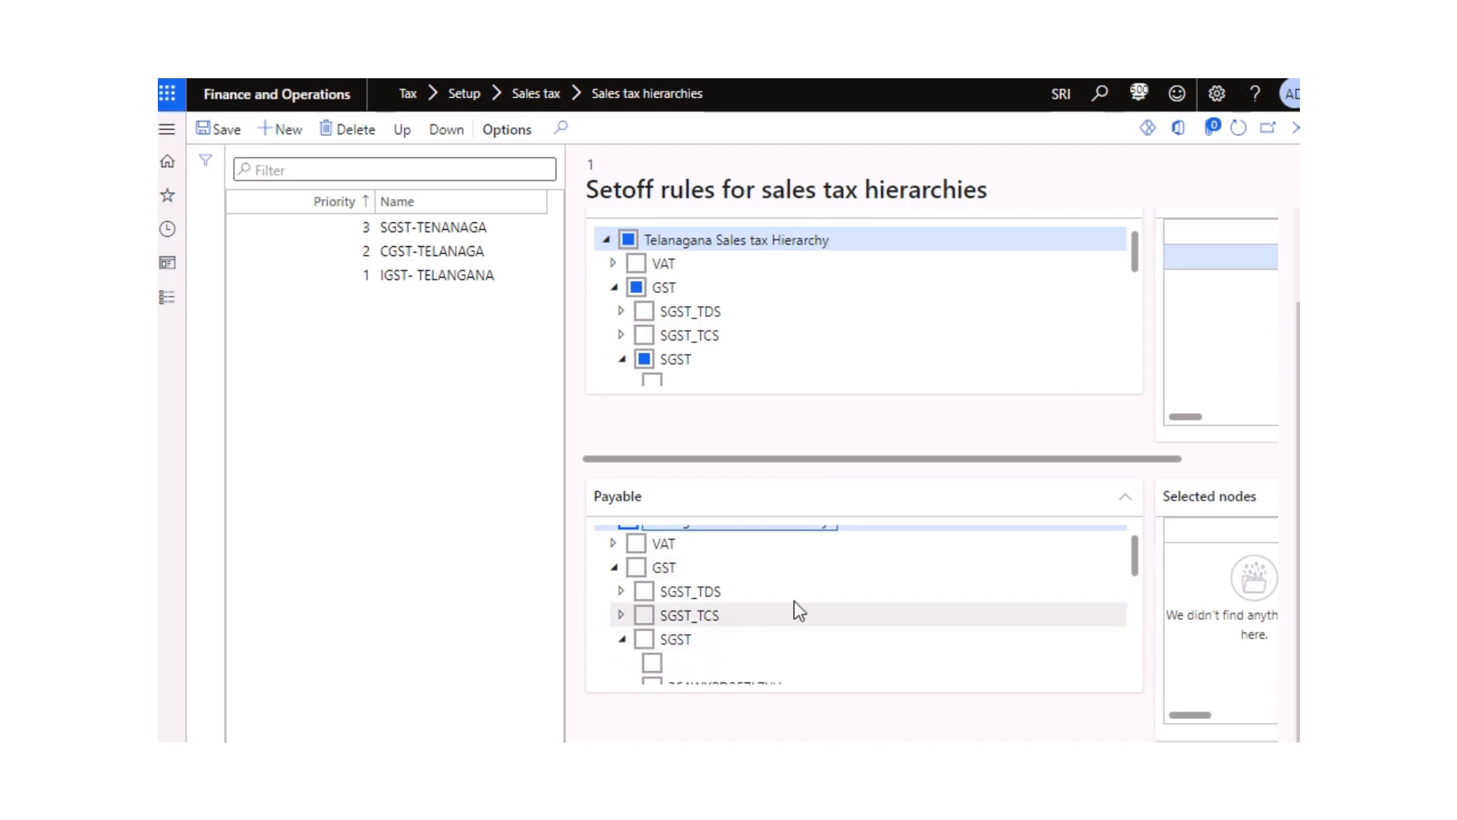
left_click_drag(1134, 558, 1123, 585)
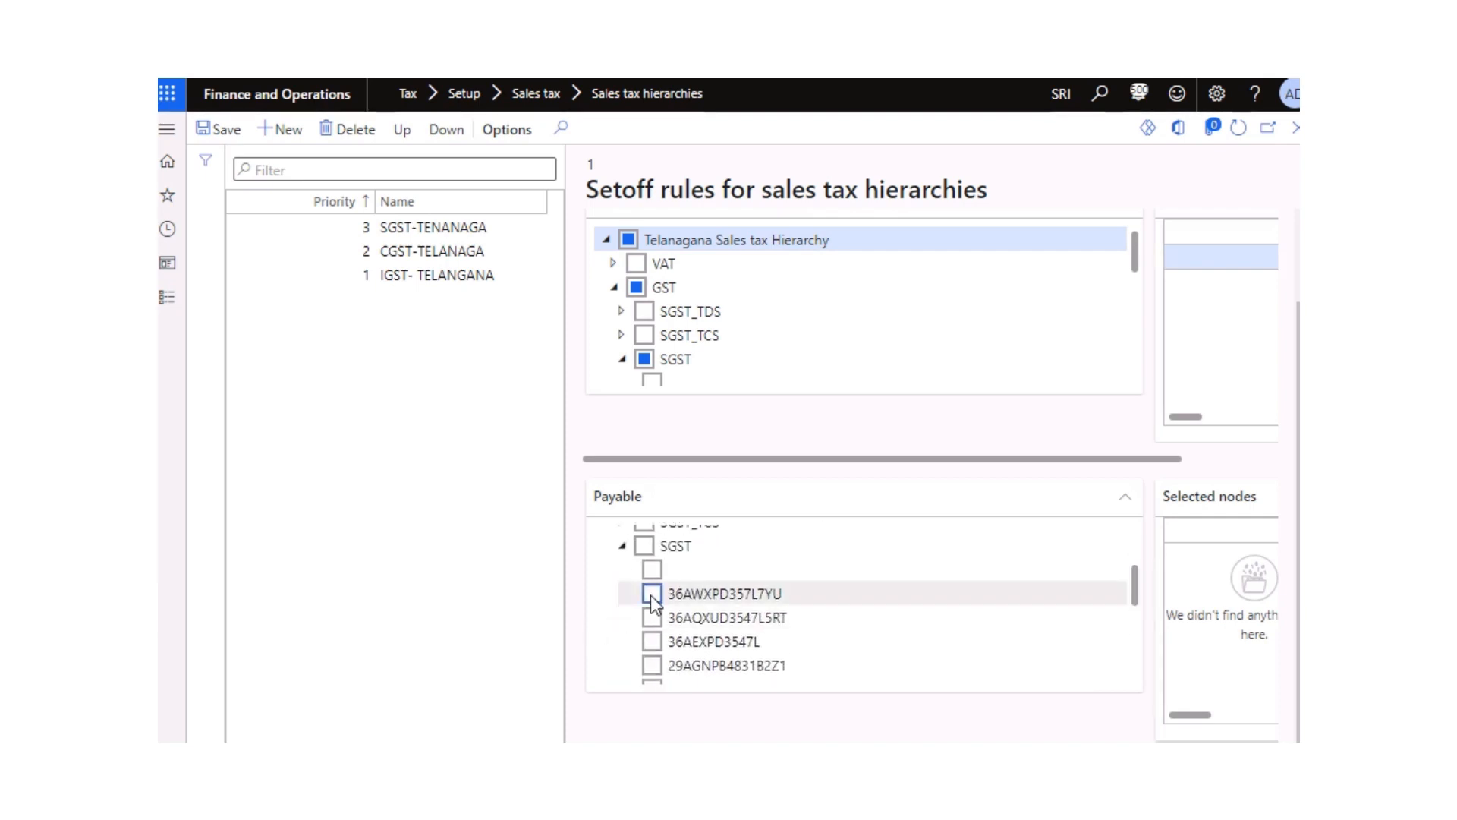
left_click(658, 594)
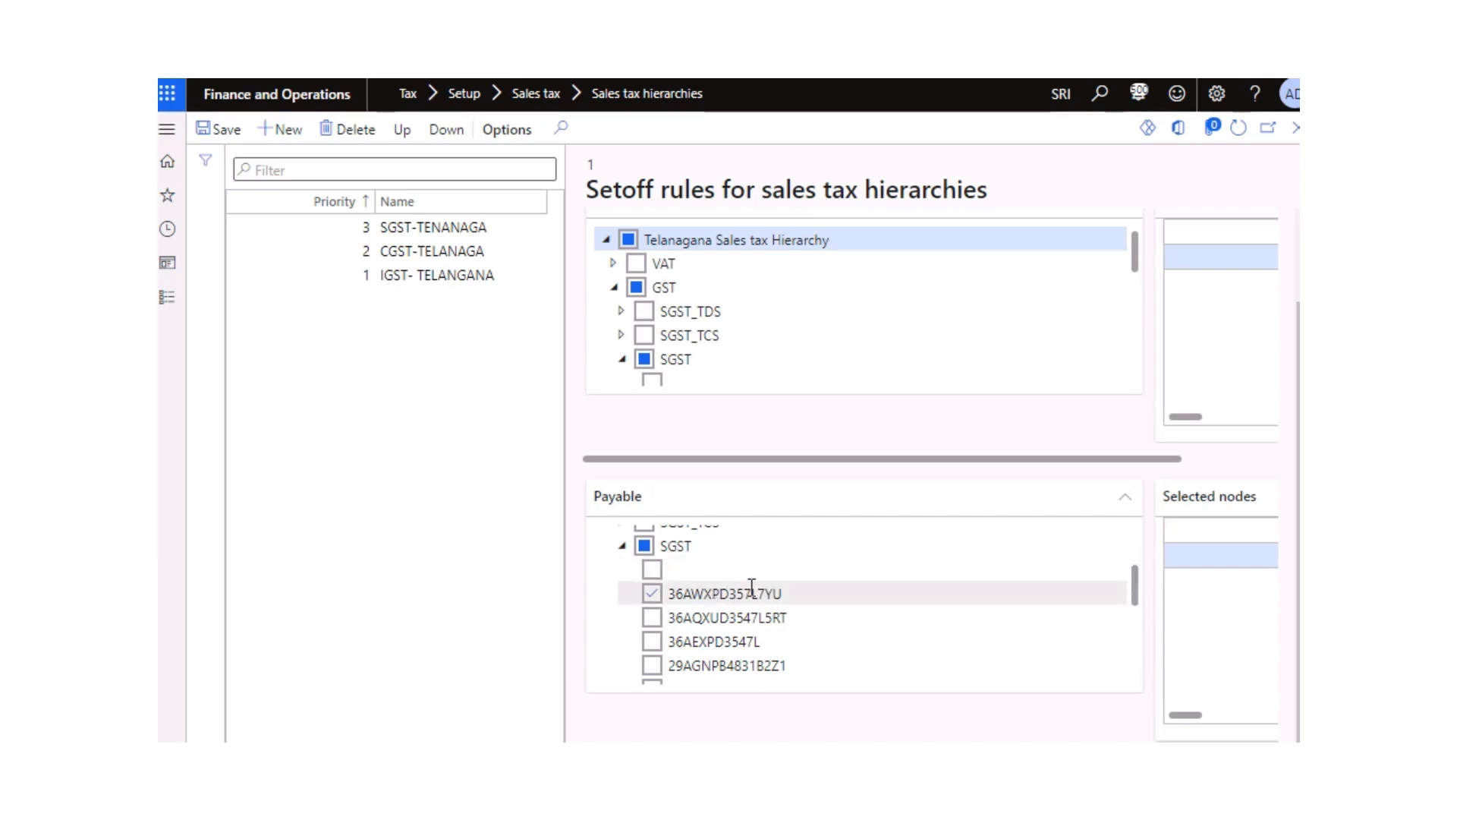
Step: Add the same registration number under GST > IGST to the payable nodes of the SGST-TENANAGA rule
scroll(751, 586, "up", 3)
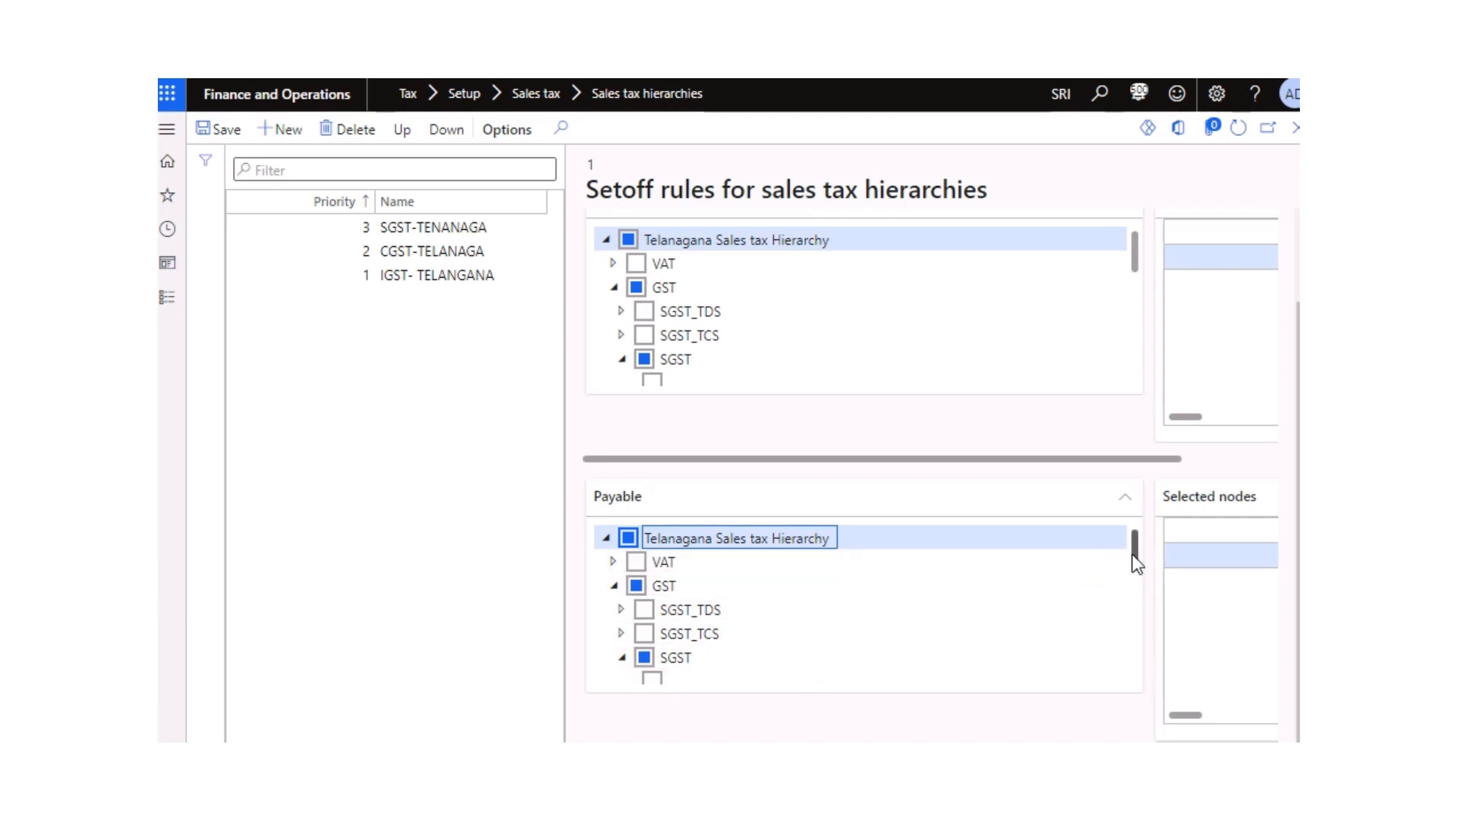
left_click_drag(1133, 555, 1115, 650)
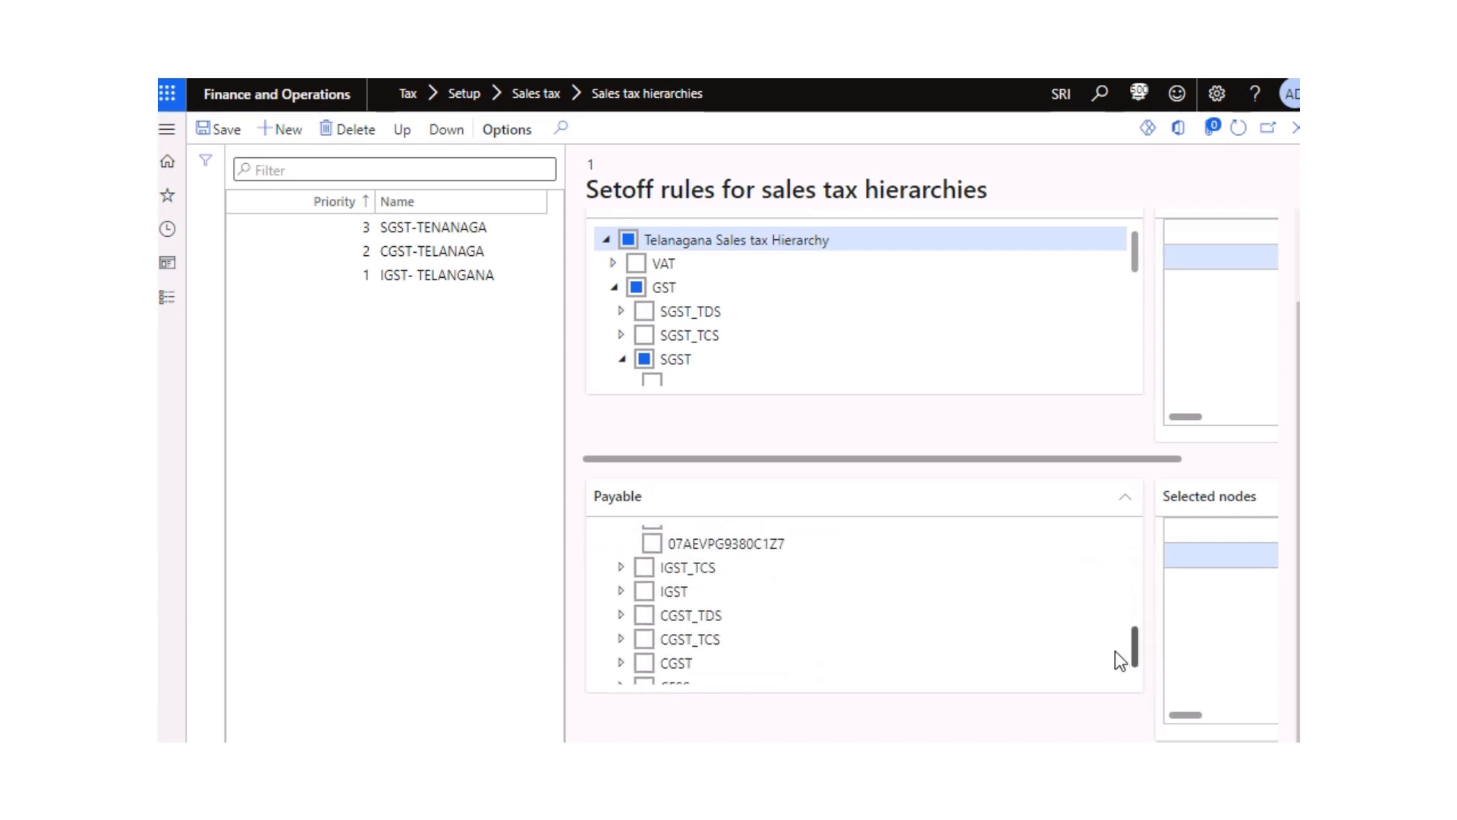
left_click(621, 592)
left_click(656, 641)
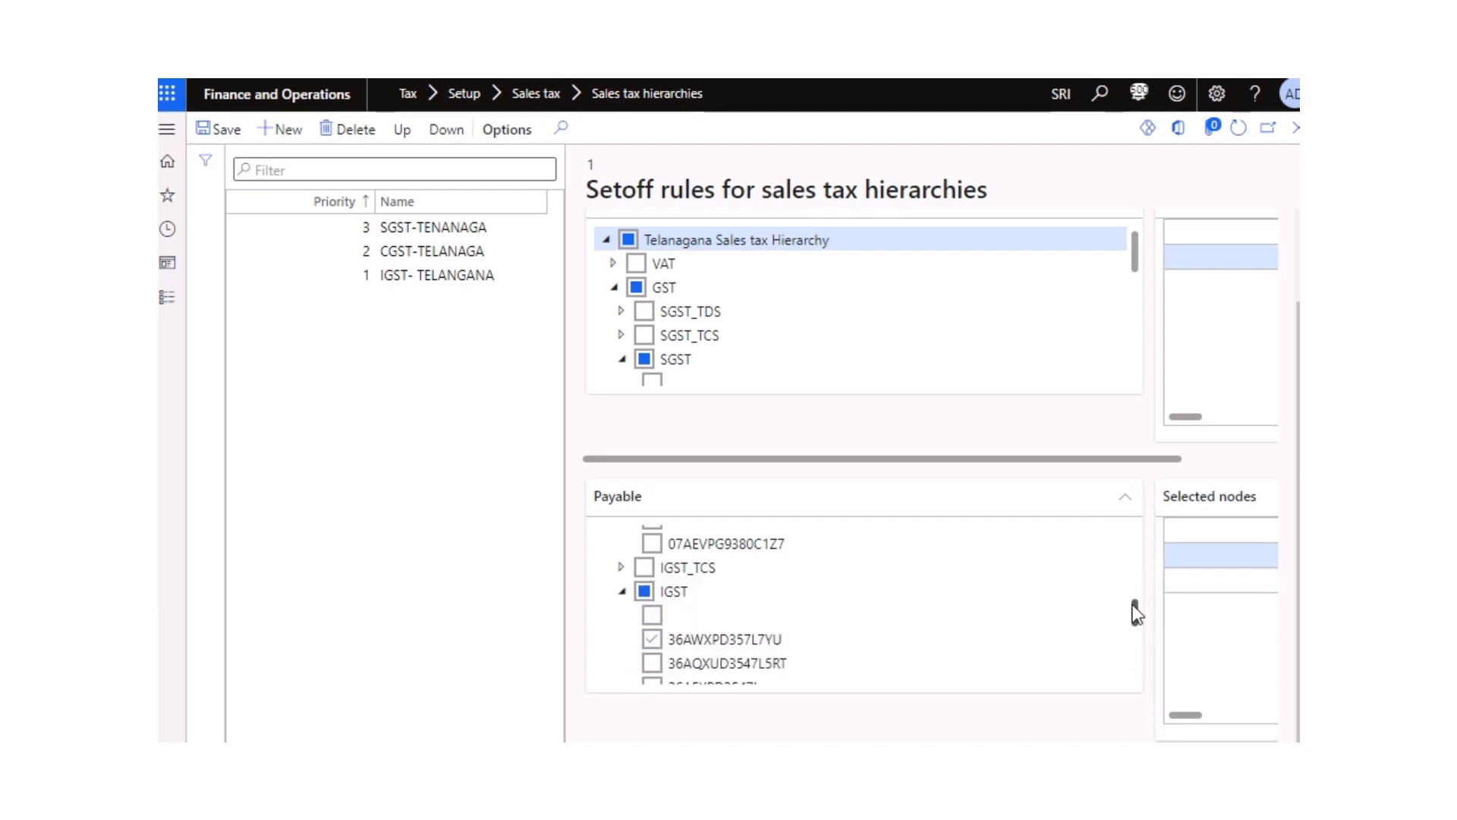
Step: Review the rest of the payable tree and the paths and order of the selected SGST and IGST payable nodes
left_click_drag(1135, 618, 1138, 673)
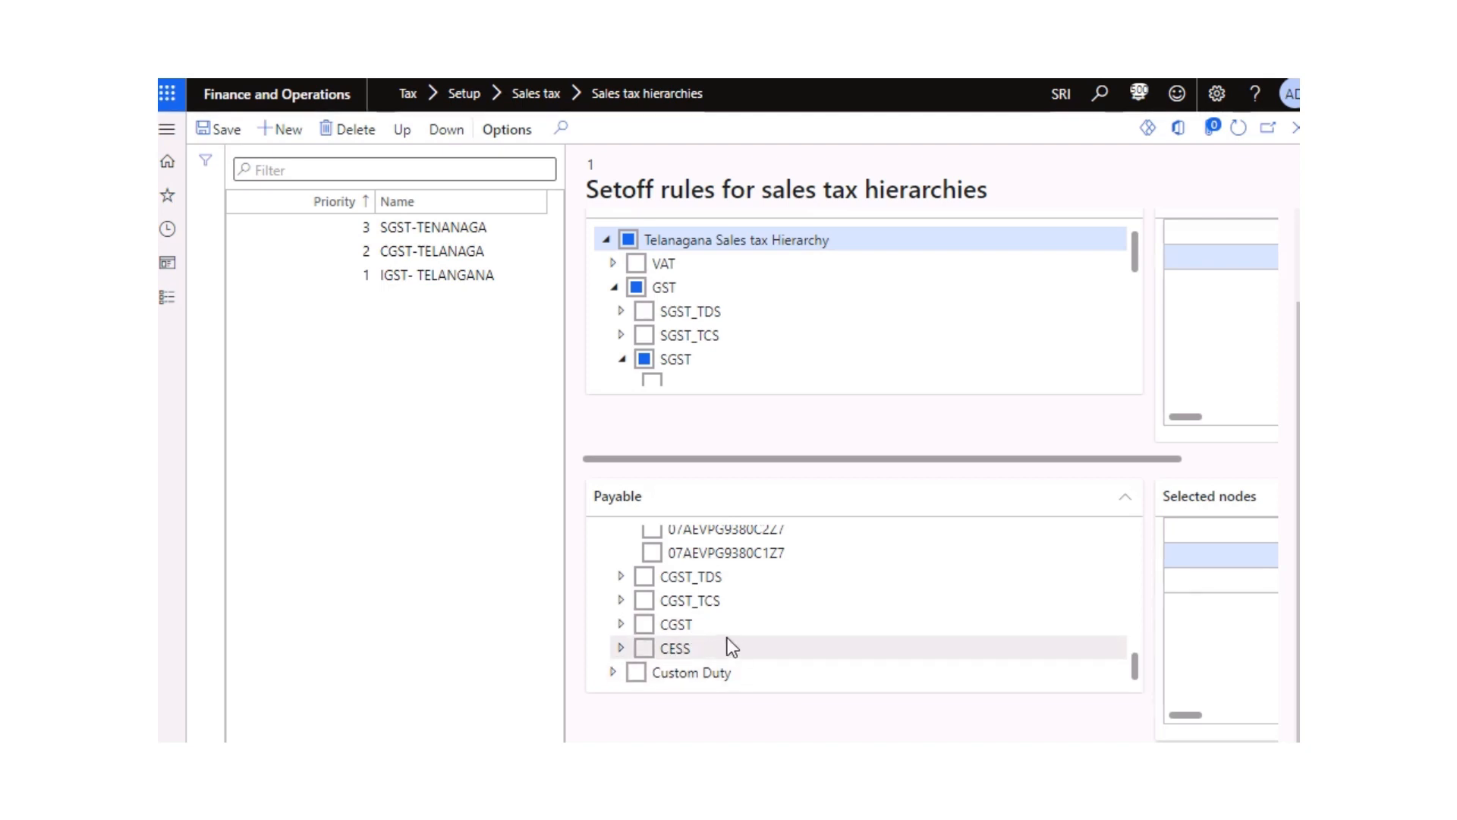
scroll(733, 641, "up", 3)
scroll(733, 641, "up", 5)
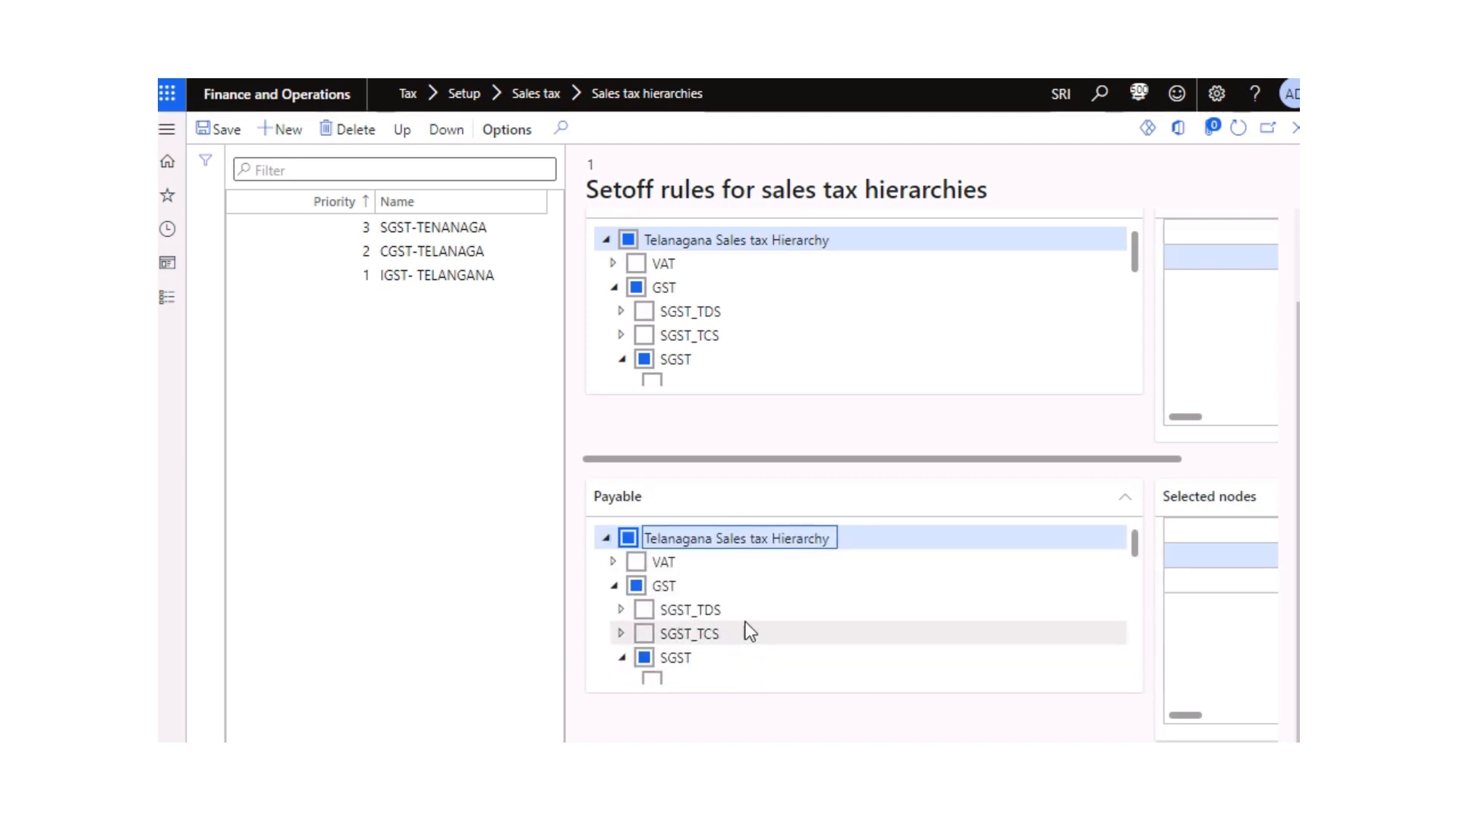
scroll(757, 629, "down", 2)
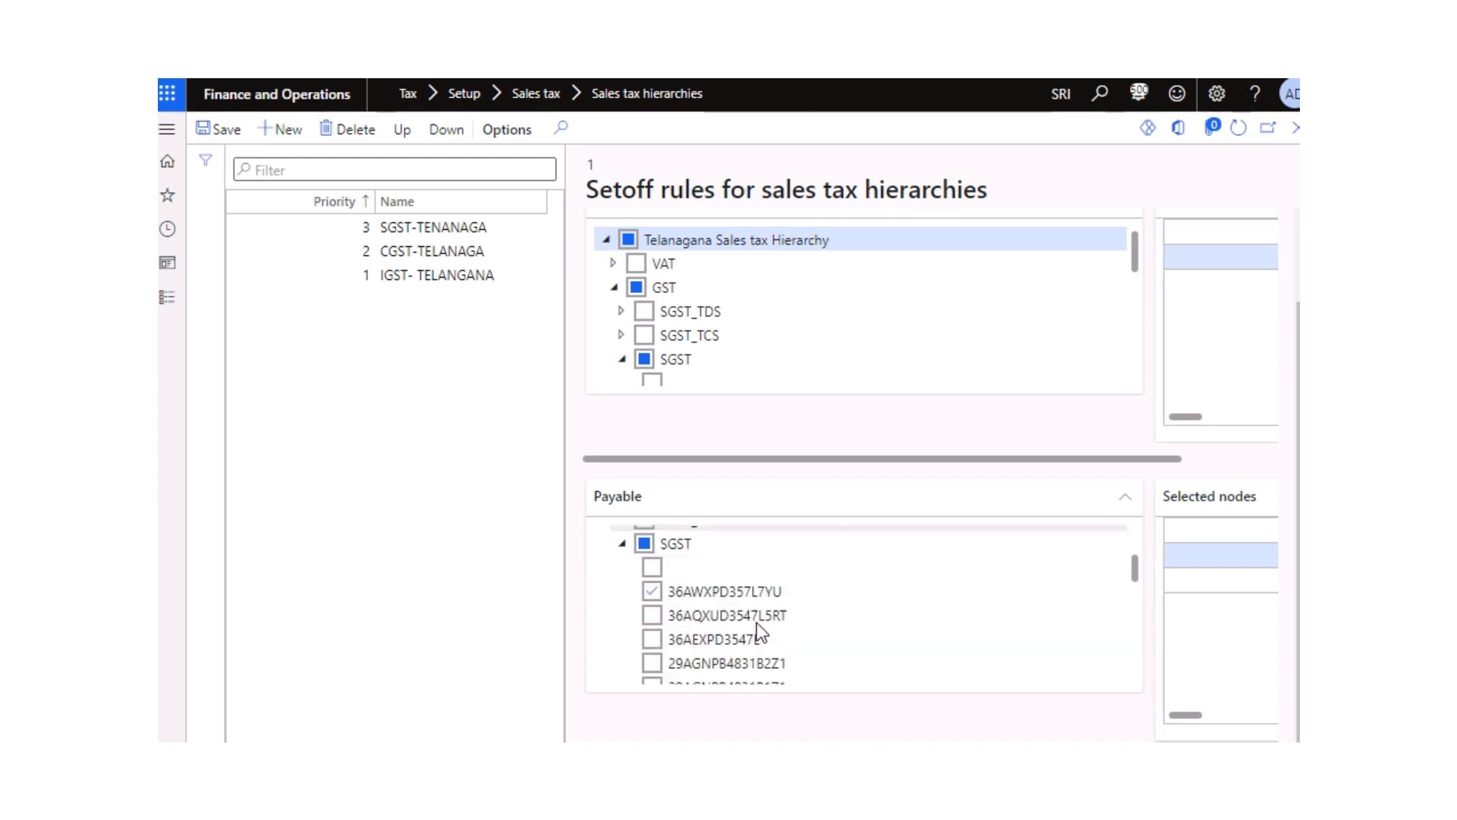
scroll(722, 607, "down", 2)
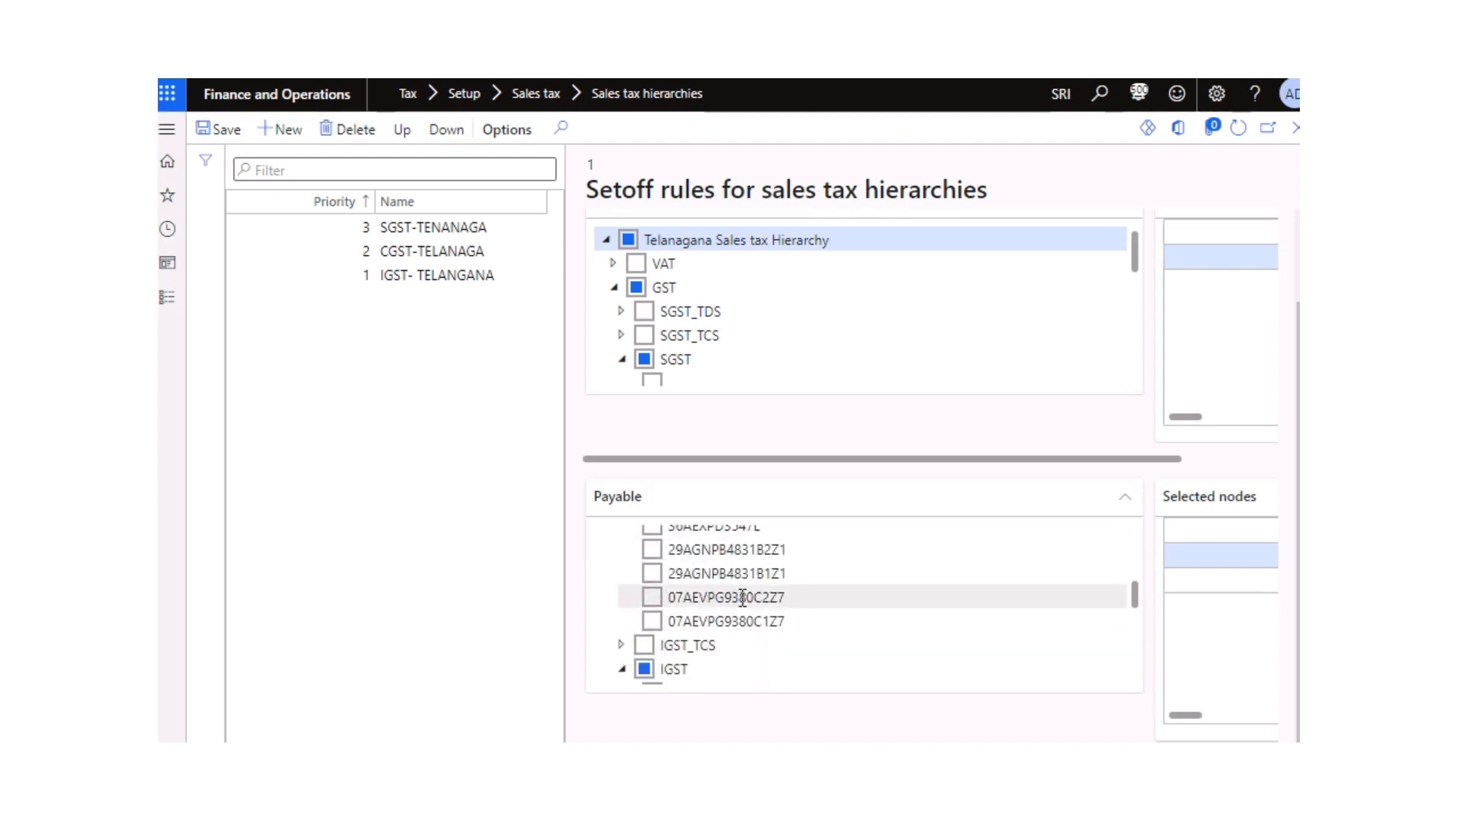
scroll(742, 600, "down", 2)
scroll(748, 618, "down", 2)
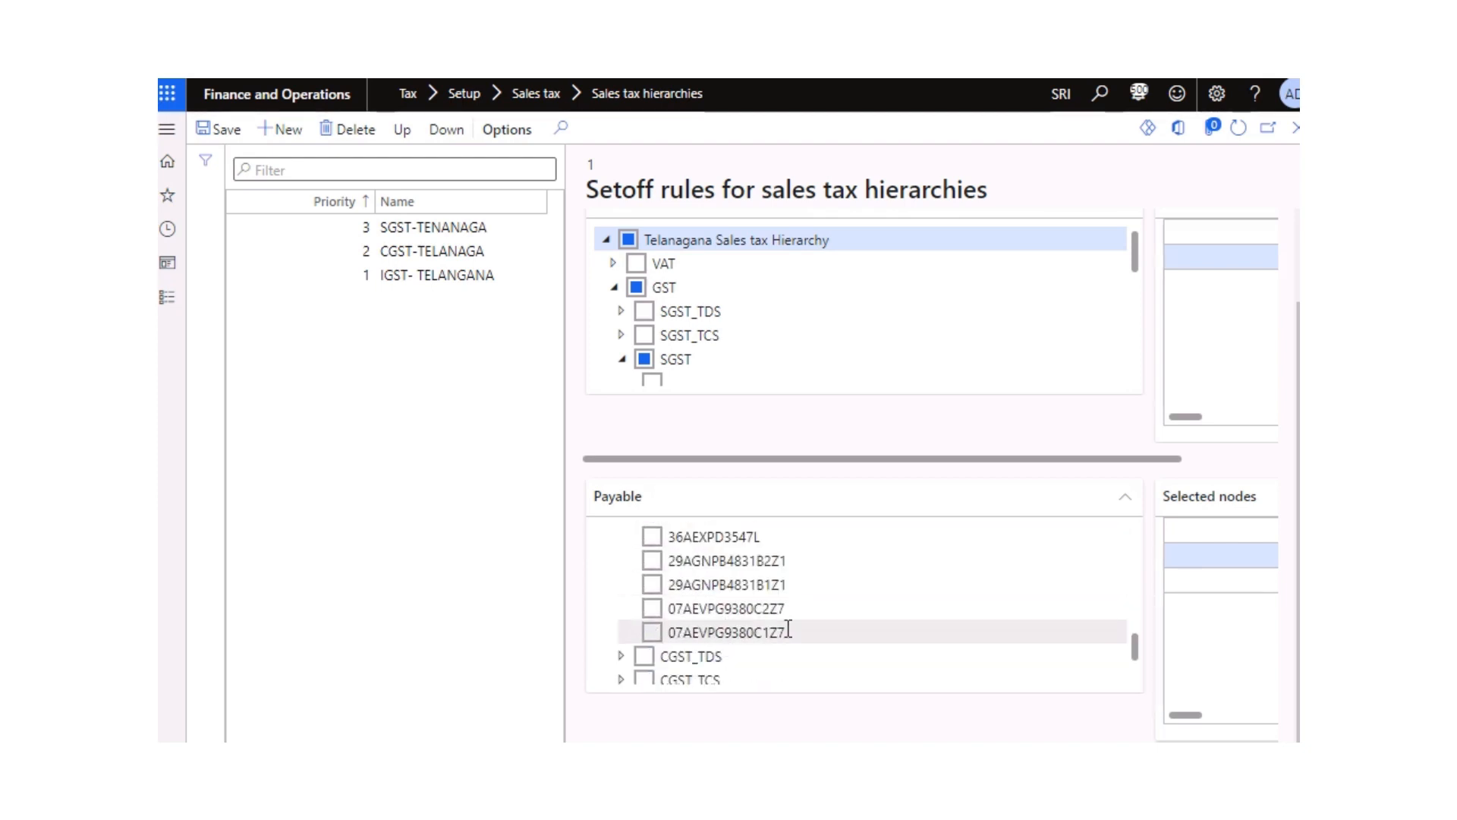
left_click_drag(1189, 715, 1262, 717)
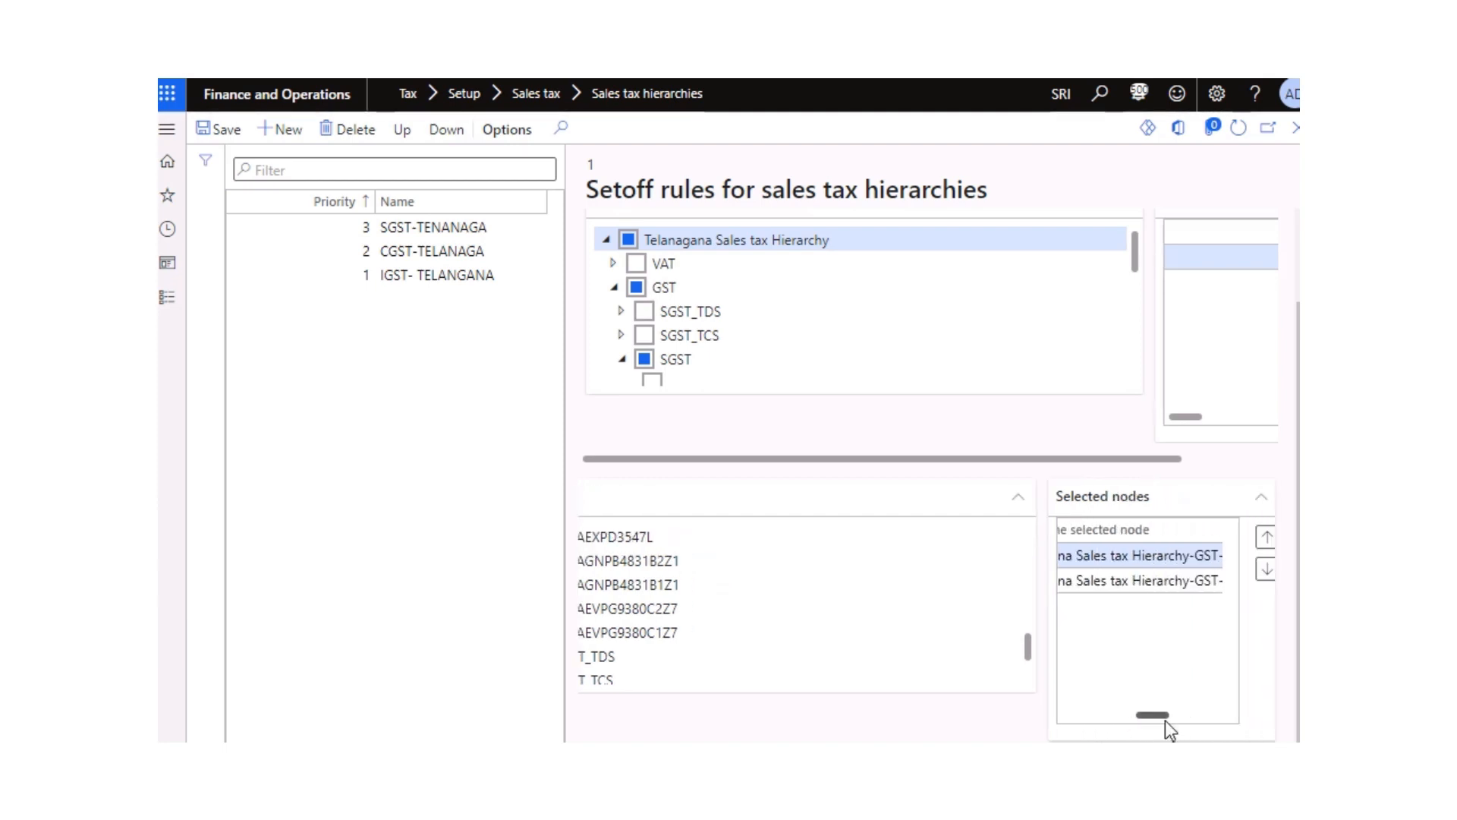
left_click_drag(1168, 721, 1199, 738)
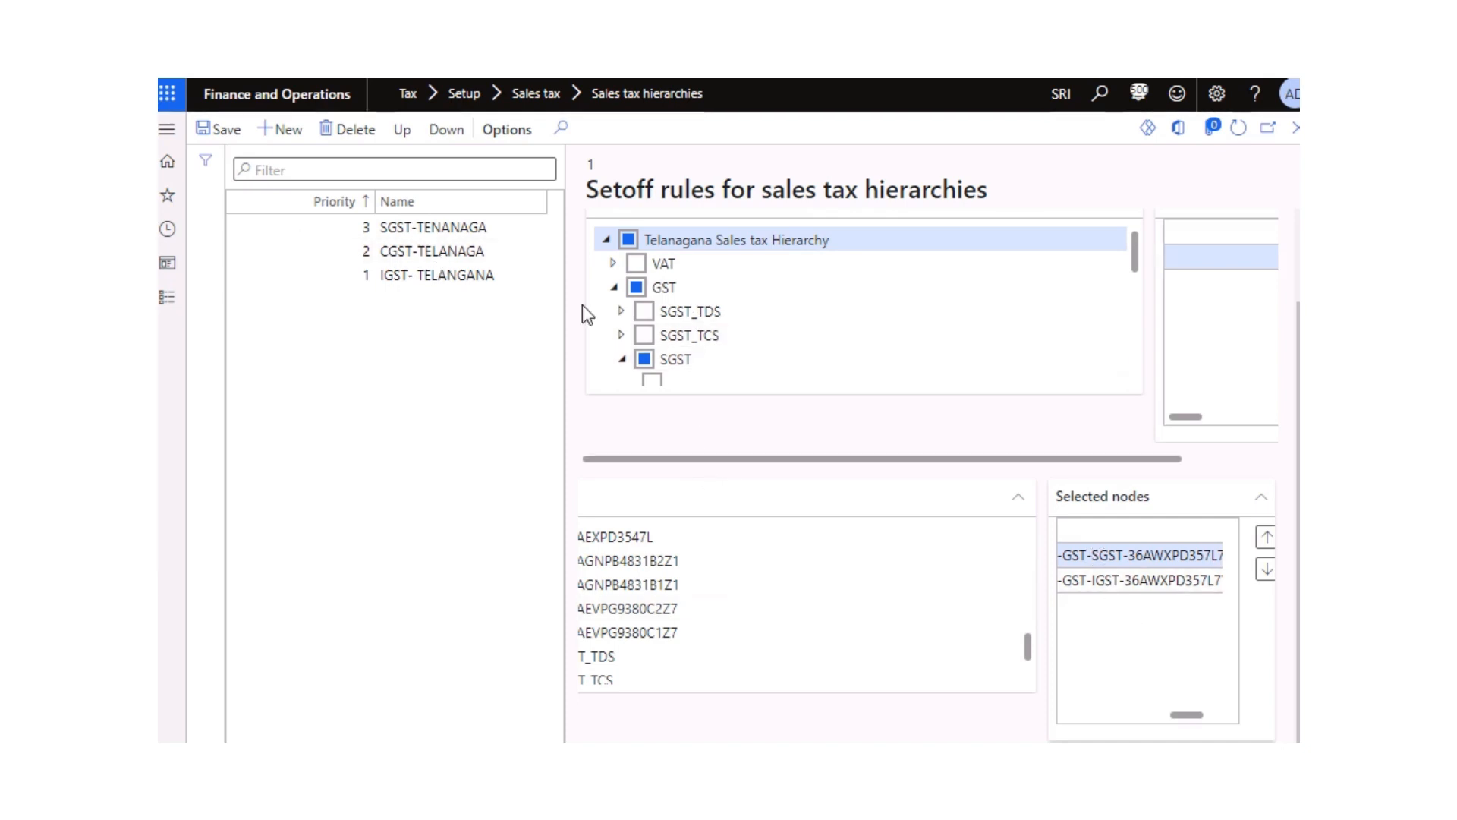
Step: Select the same registration number under GST > CGST as the recoverable node of the CGST-TELANAGA rule and check its hierarchy path
left_click(433, 258)
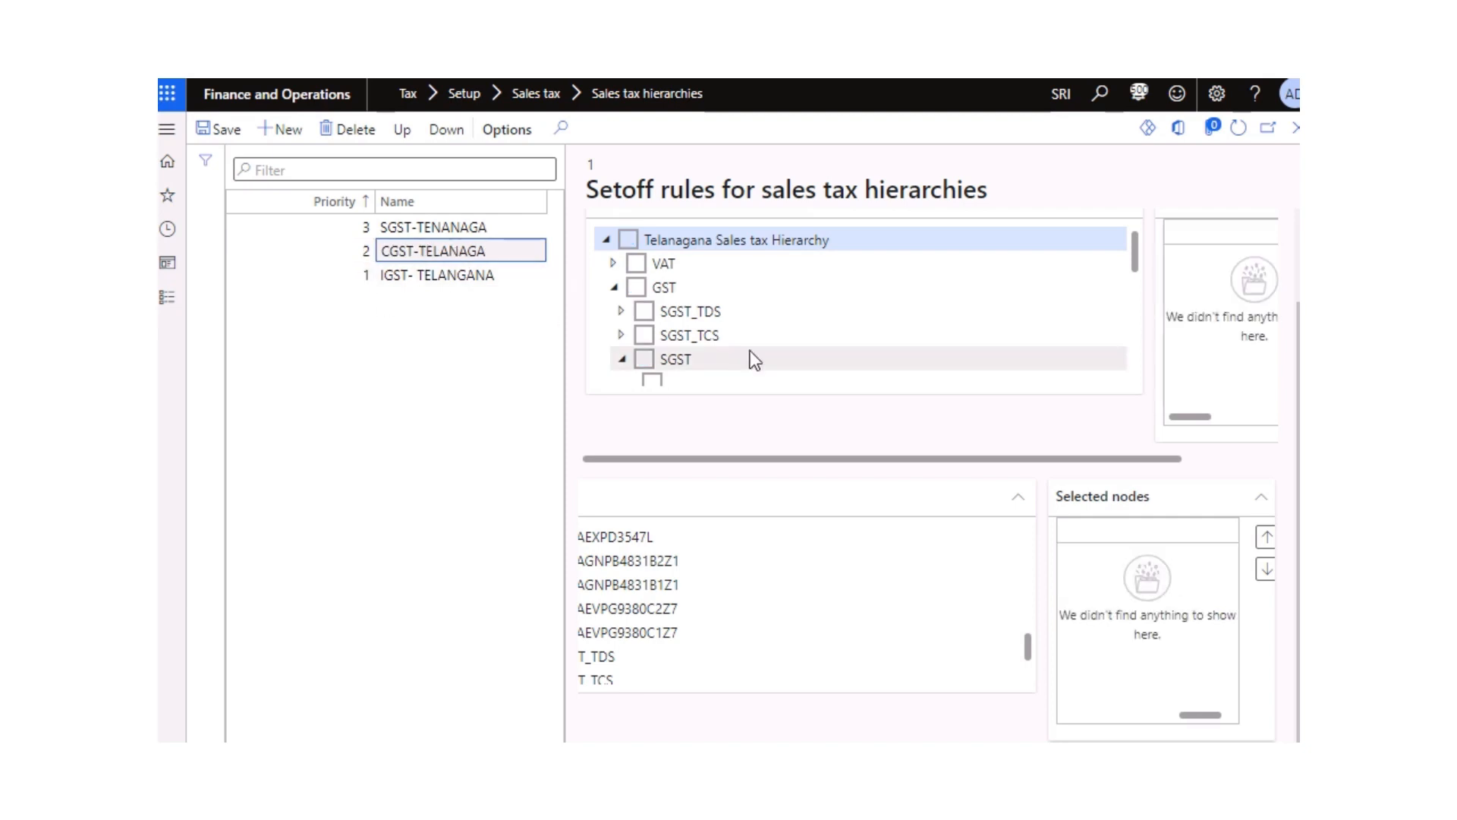
left_click_drag(1135, 252, 1122, 375)
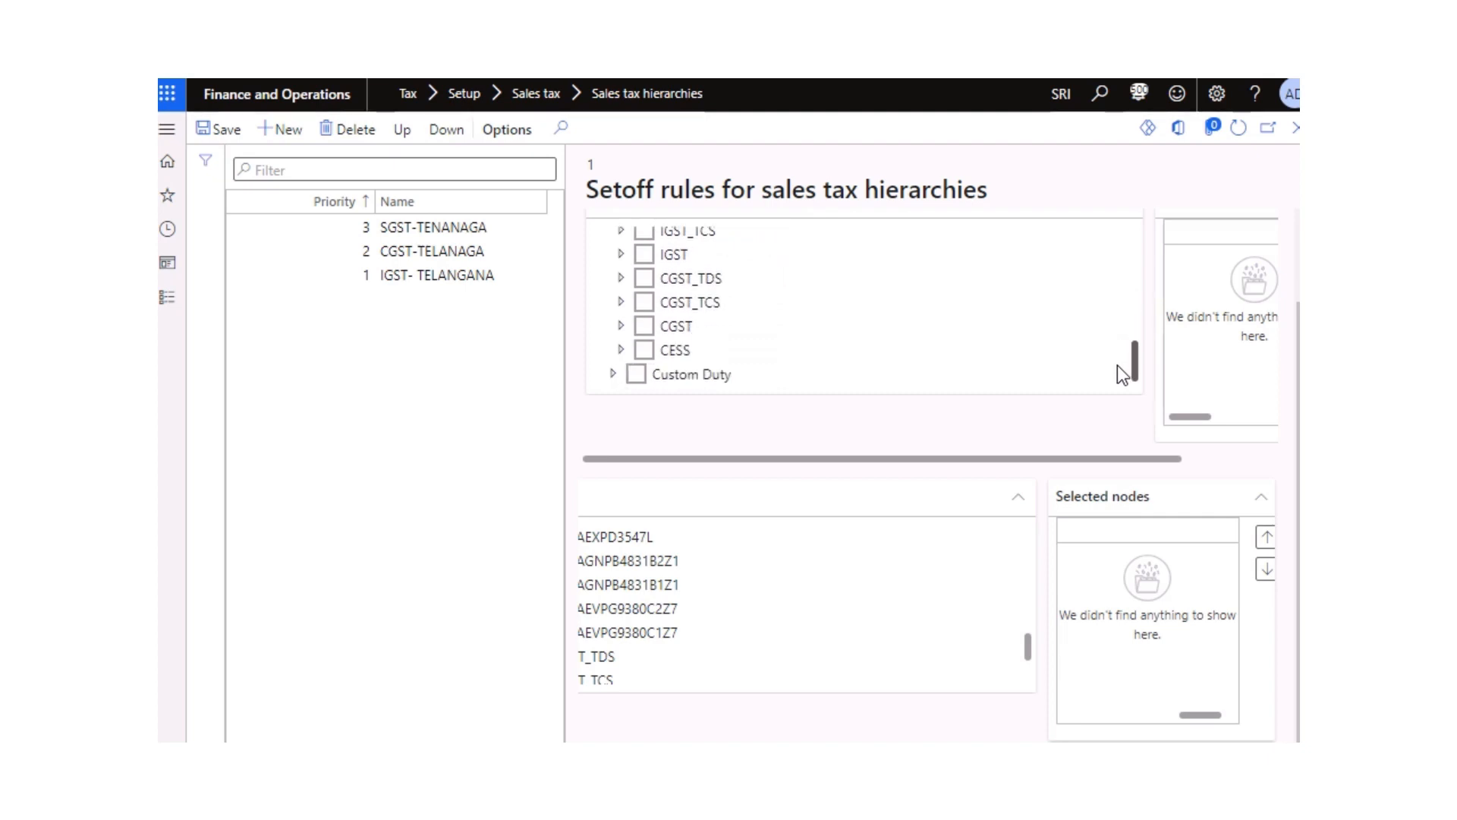
left_click(619, 326)
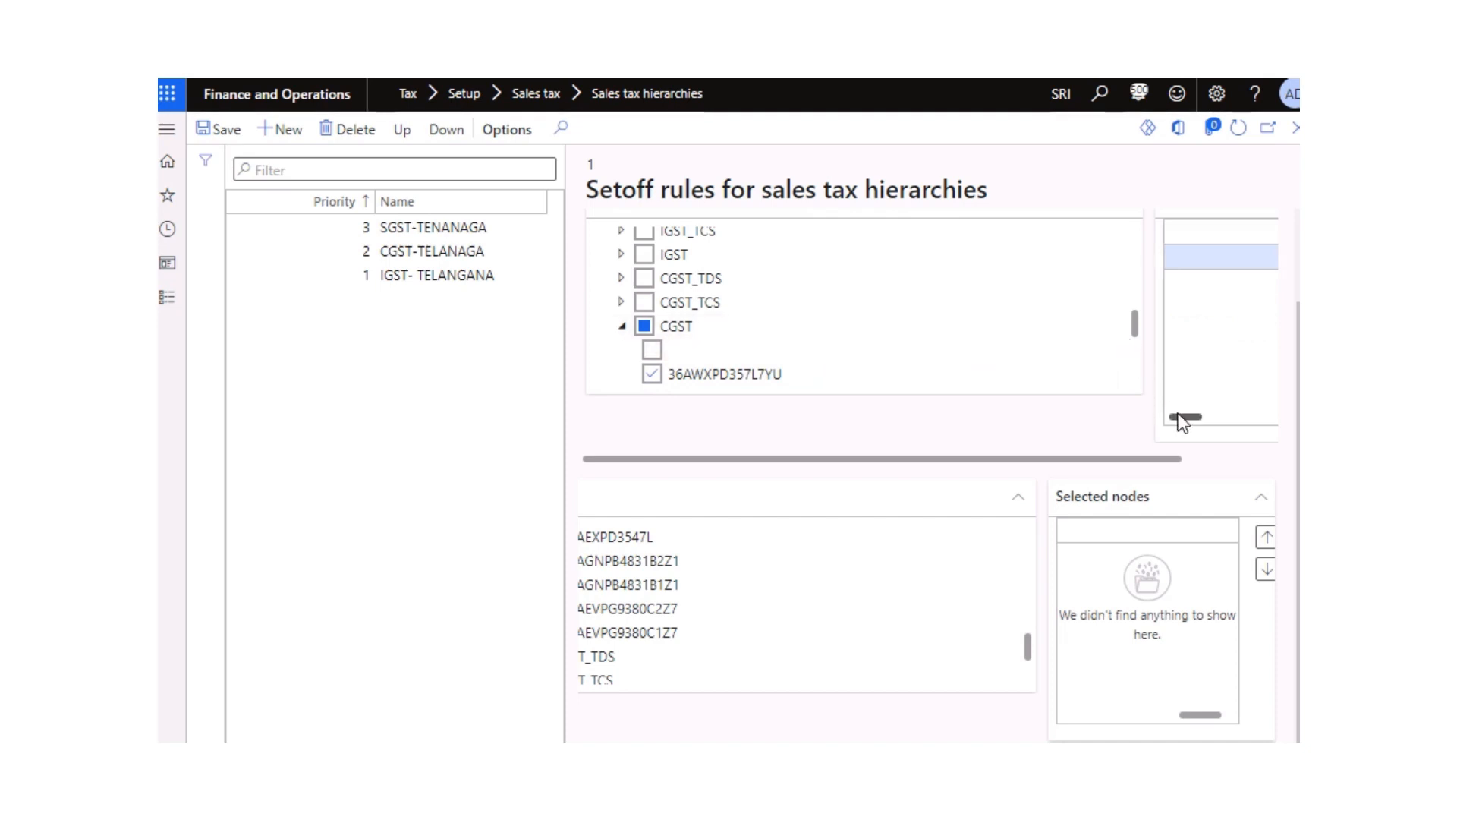
left_click_drag(1153, 459, 1240, 458)
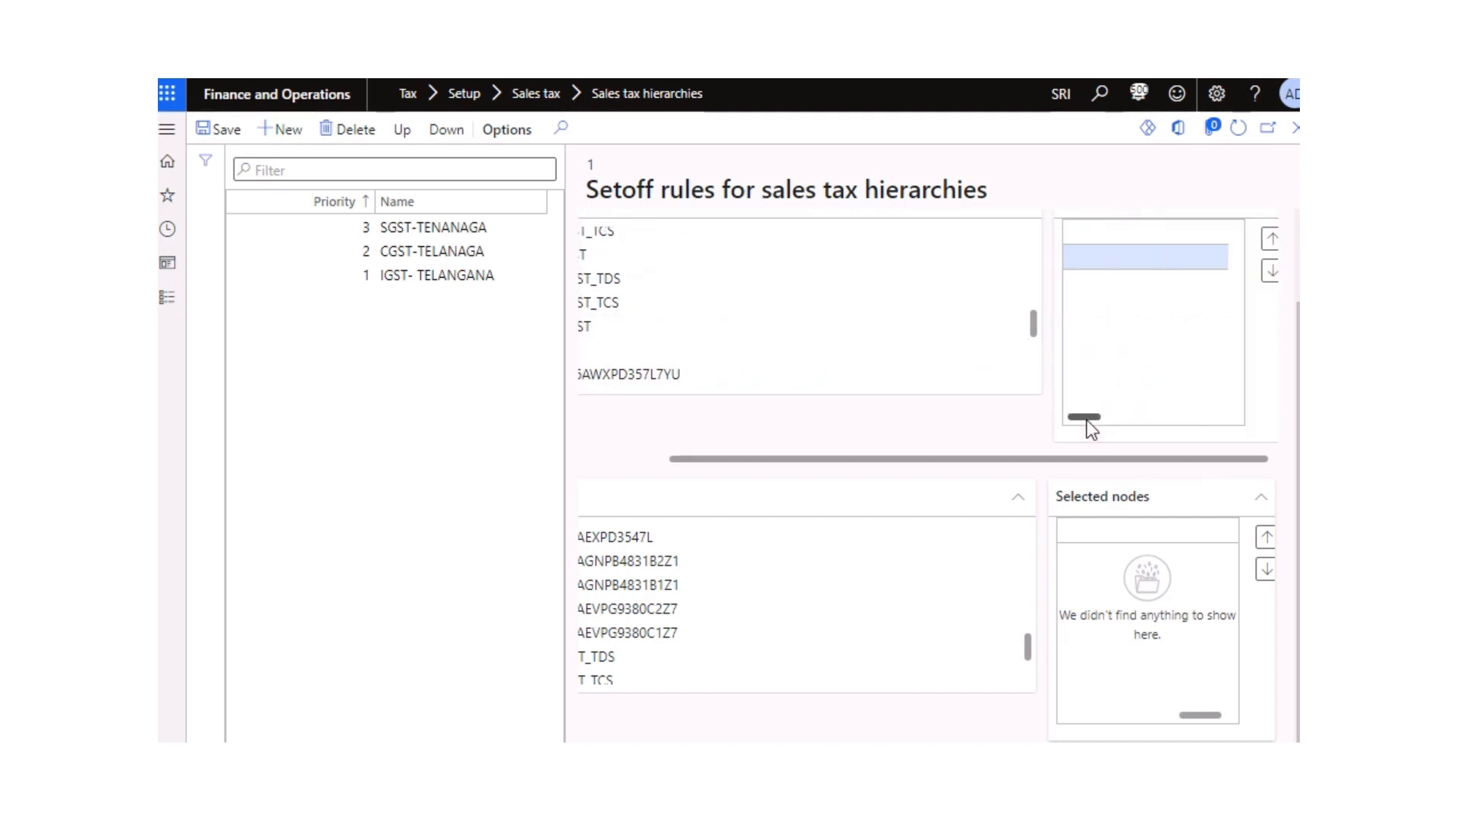
left_click_drag(1086, 418, 1175, 407)
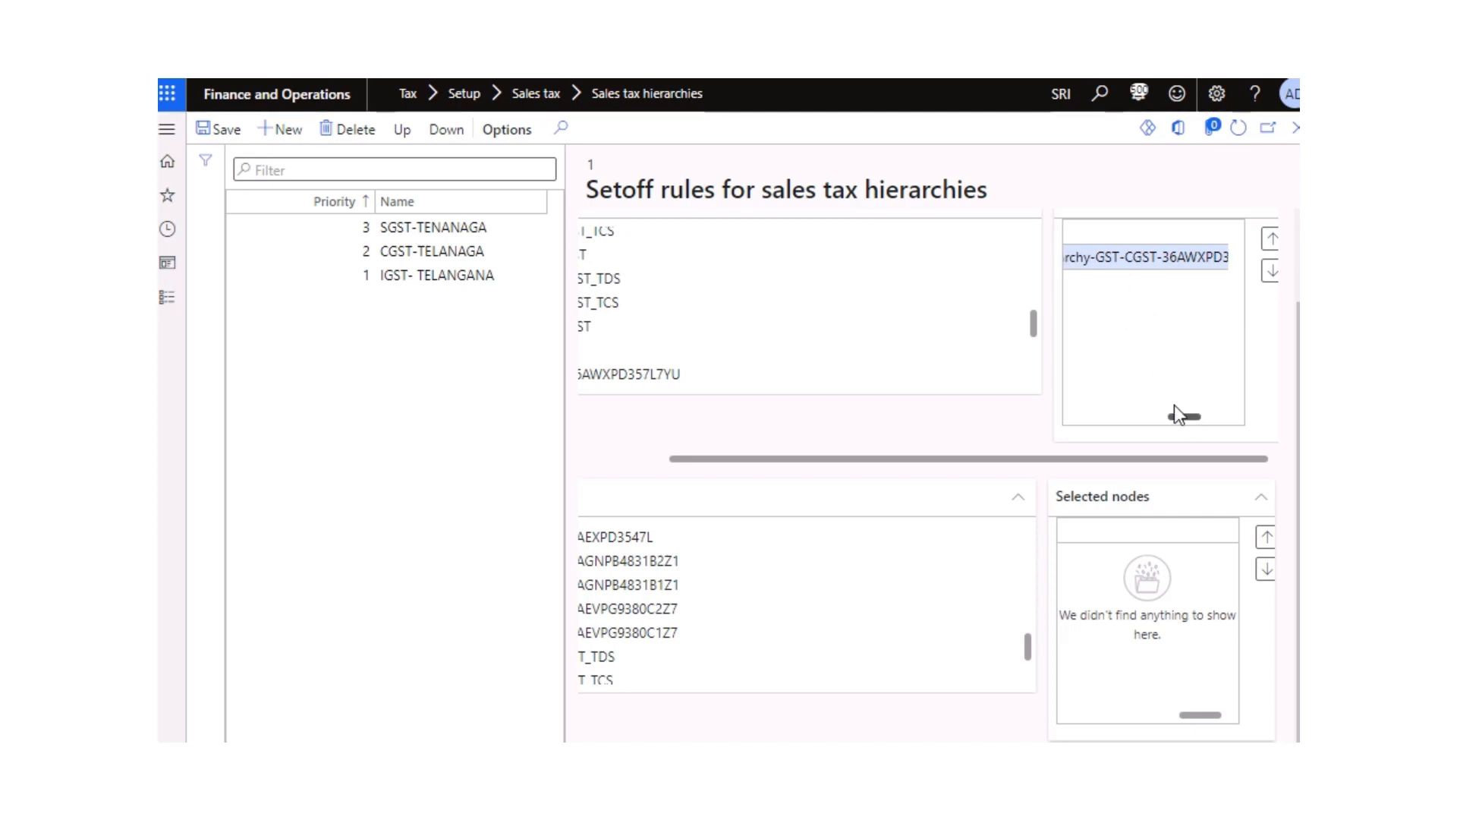
Step: Select the same registration number under GST > CGST as a payable node of the CGST-TELANAGA rule
left_click_drag(892, 458, 709, 495)
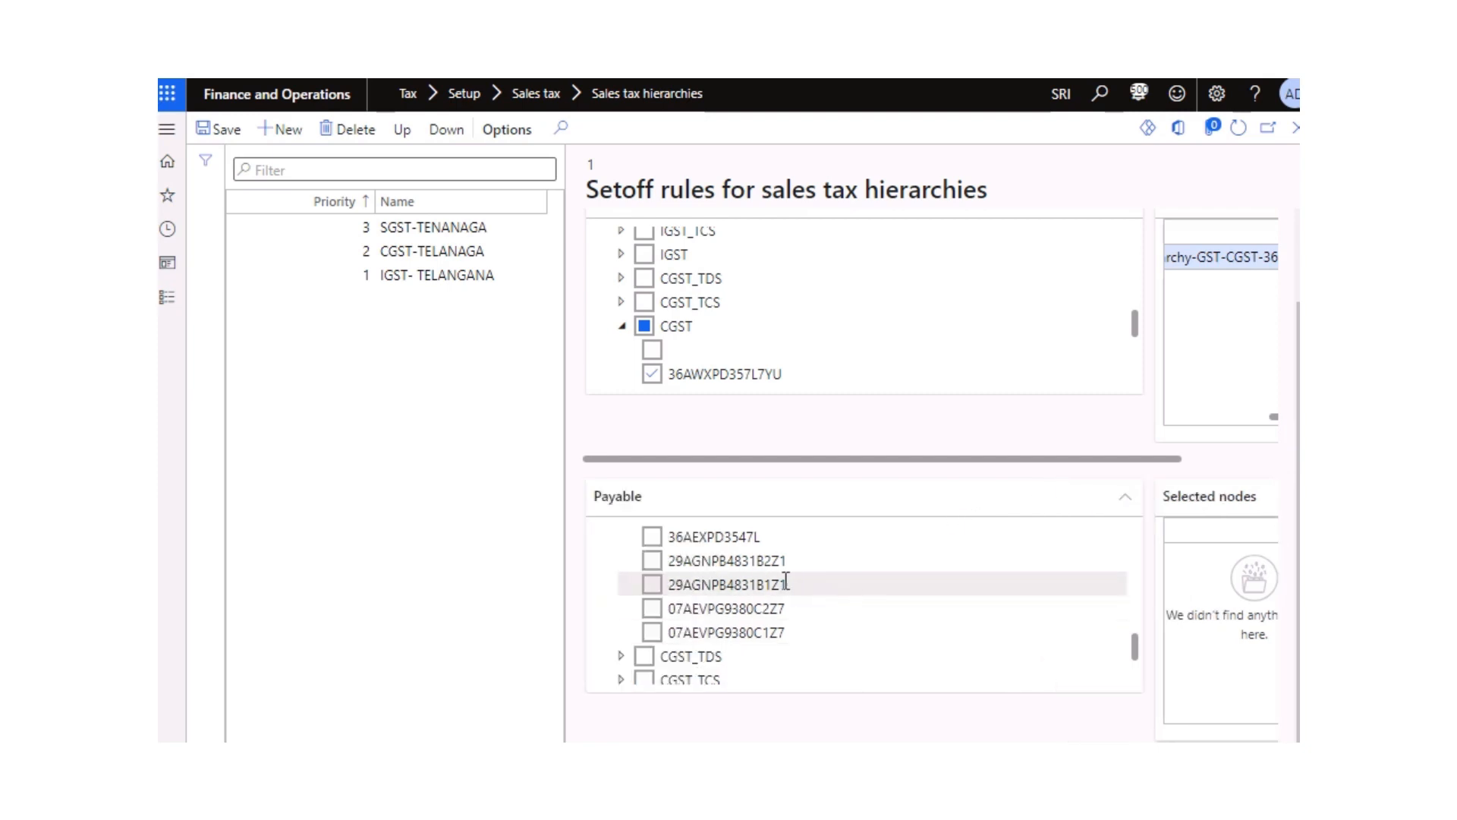
scroll(838, 578, "down", 2)
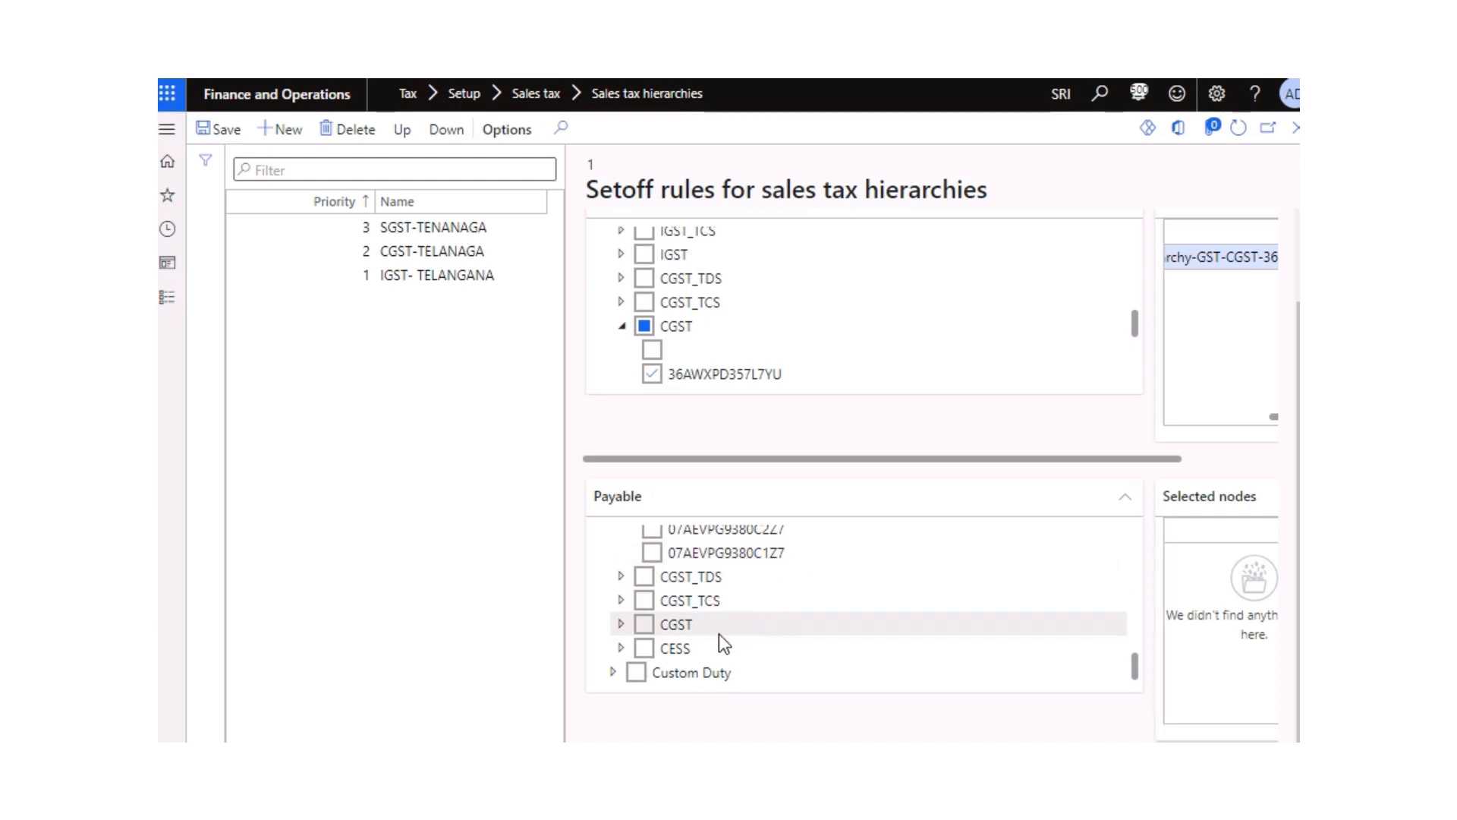
left_click(620, 623)
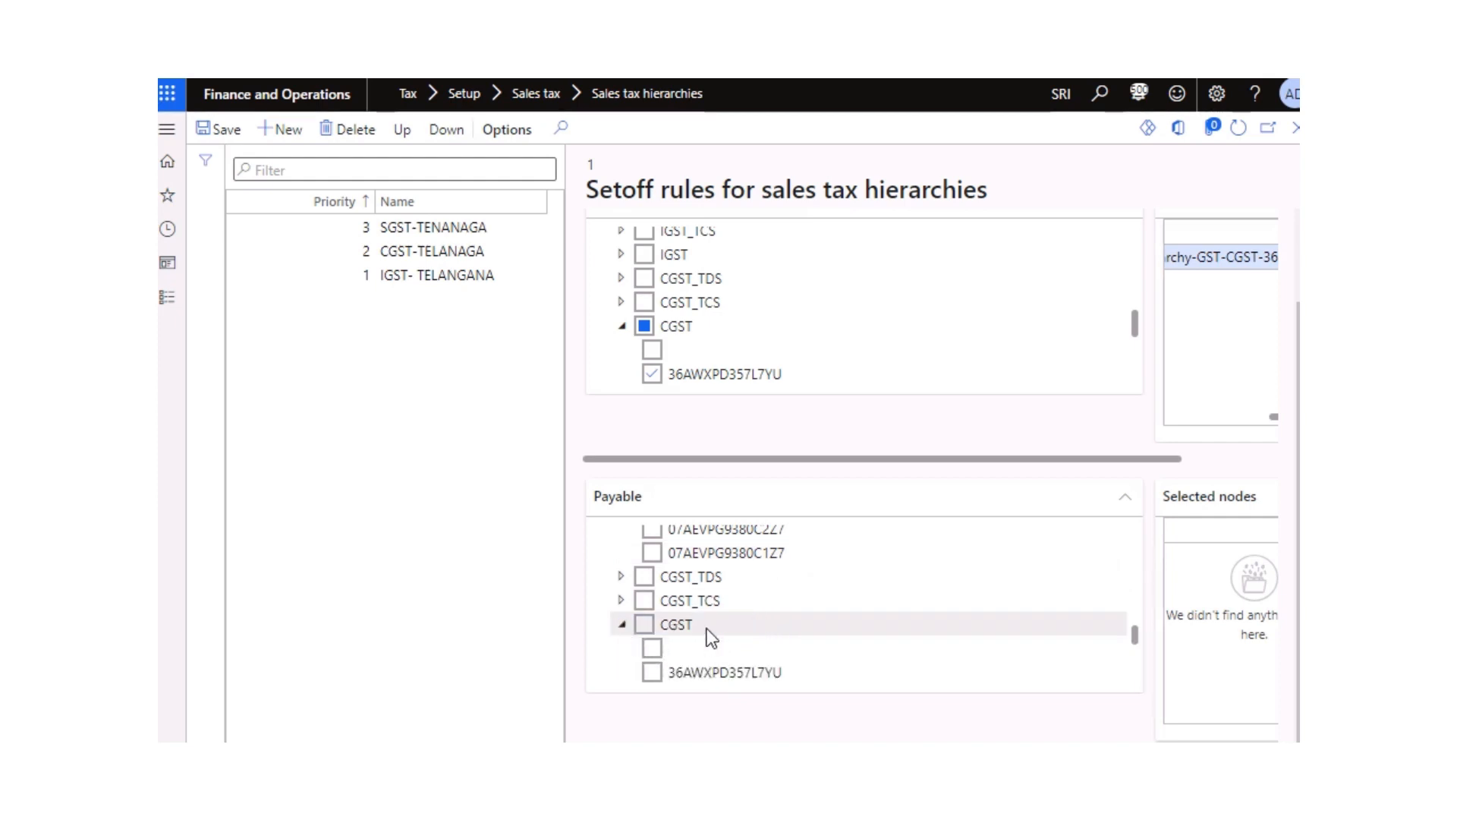
left_click(652, 672)
Step: Add the same registration number under GST > IGST to the payable nodes of the CGST-TELANAGA rule
scroll(973, 591, "down", 3)
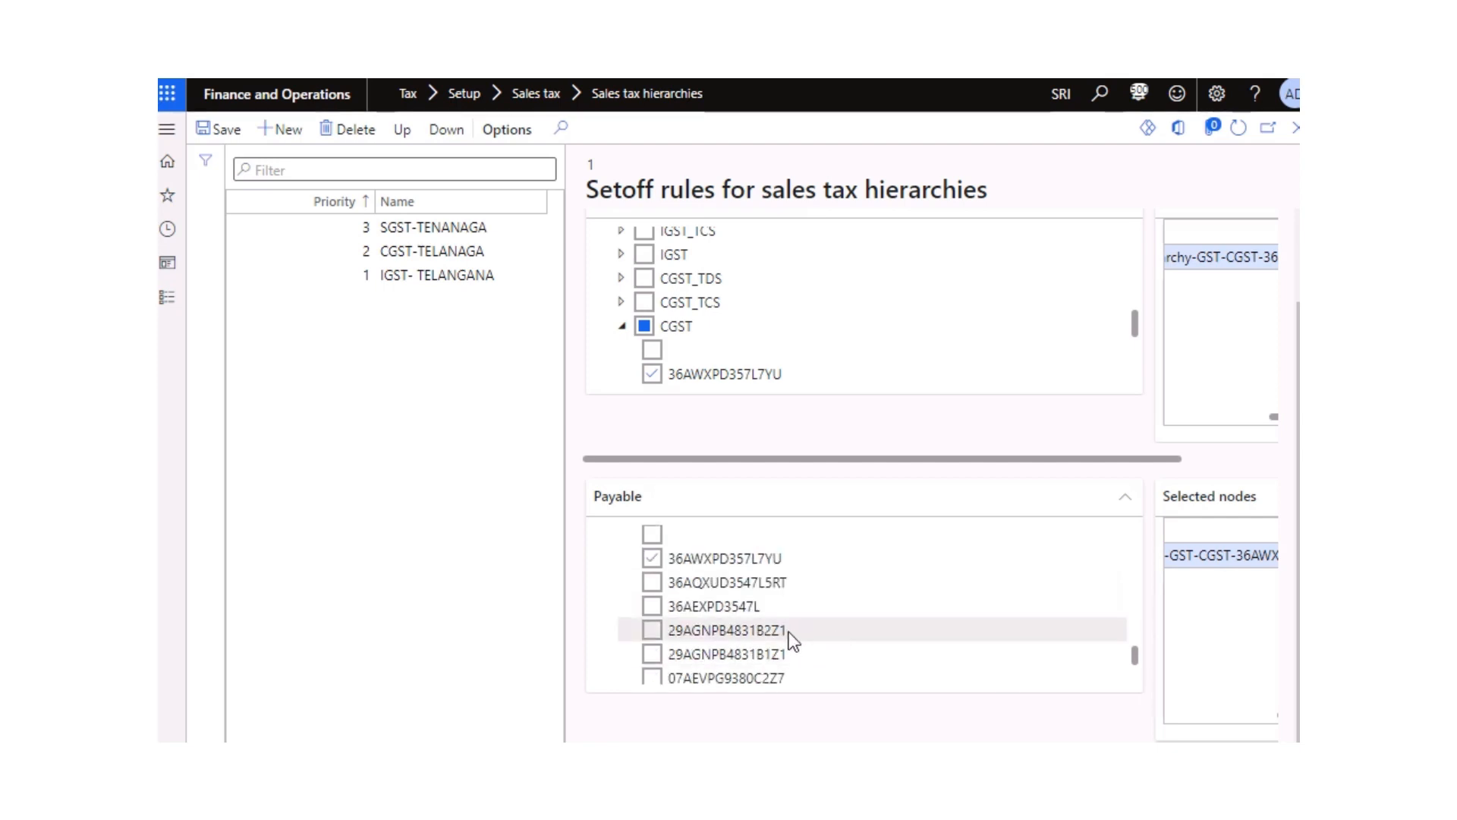
scroll(789, 631, "down", 2)
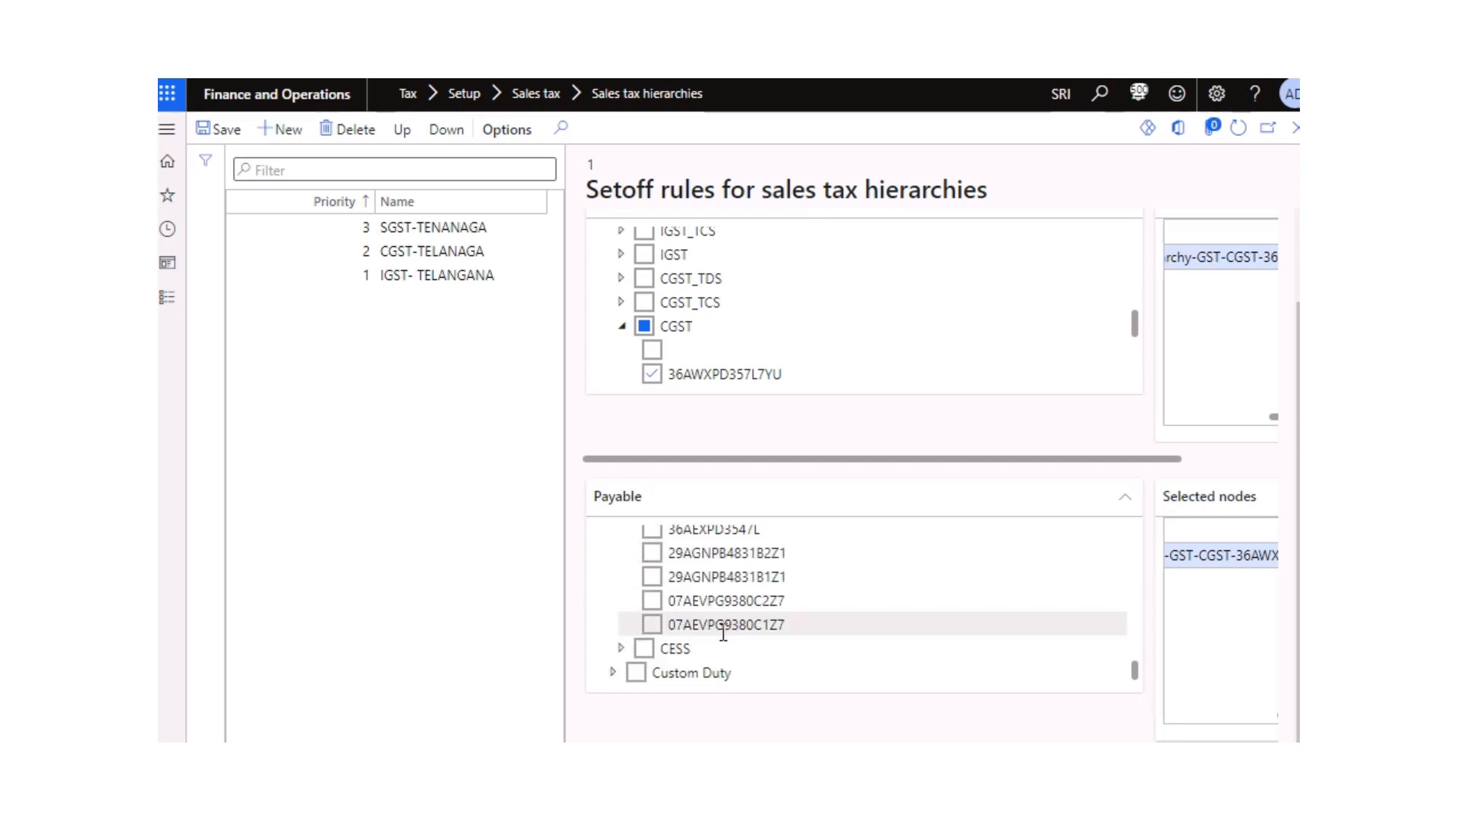
scroll(686, 630, "up", 4)
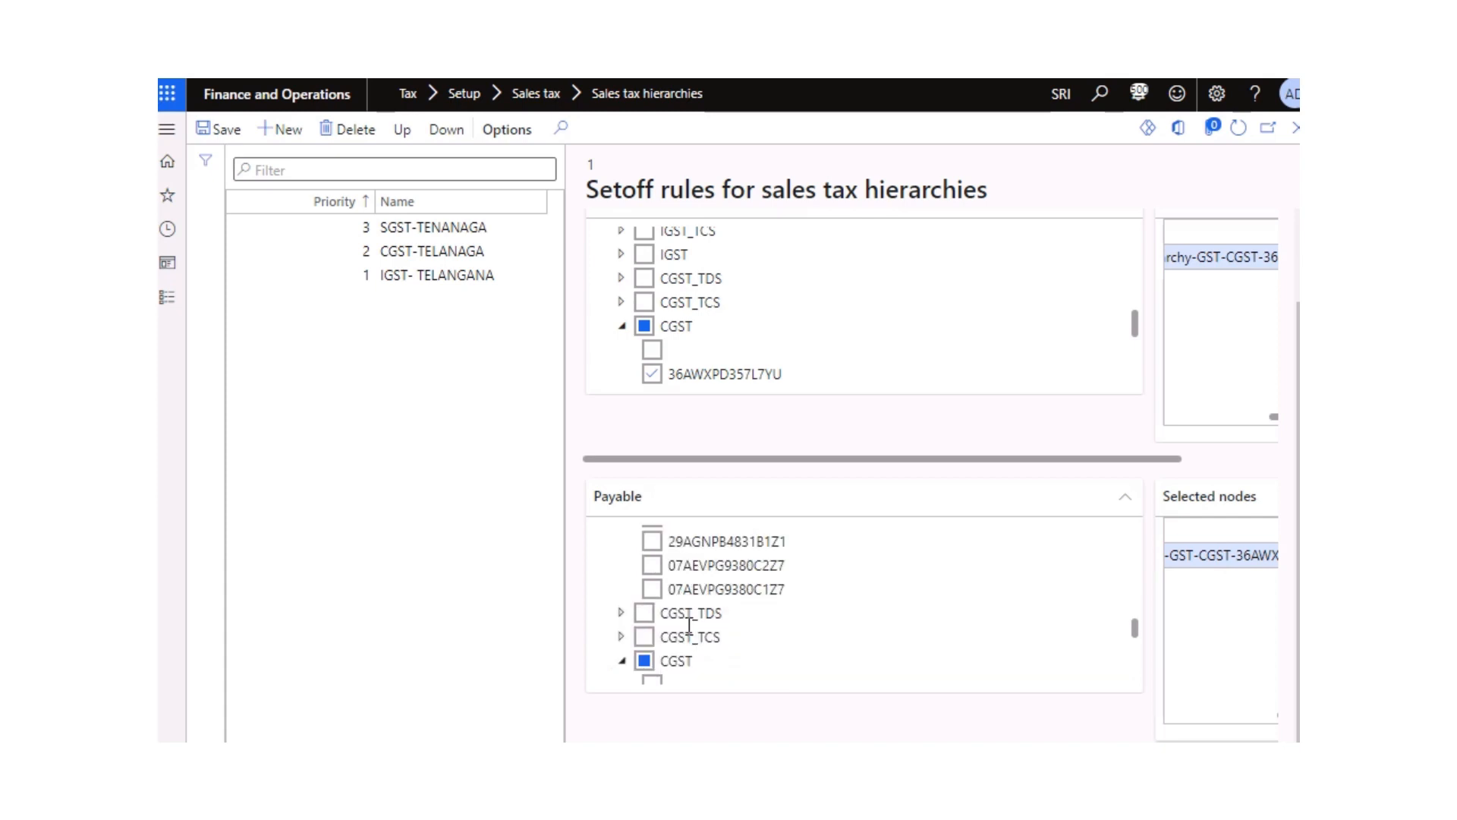
scroll(688, 627, "up", 4)
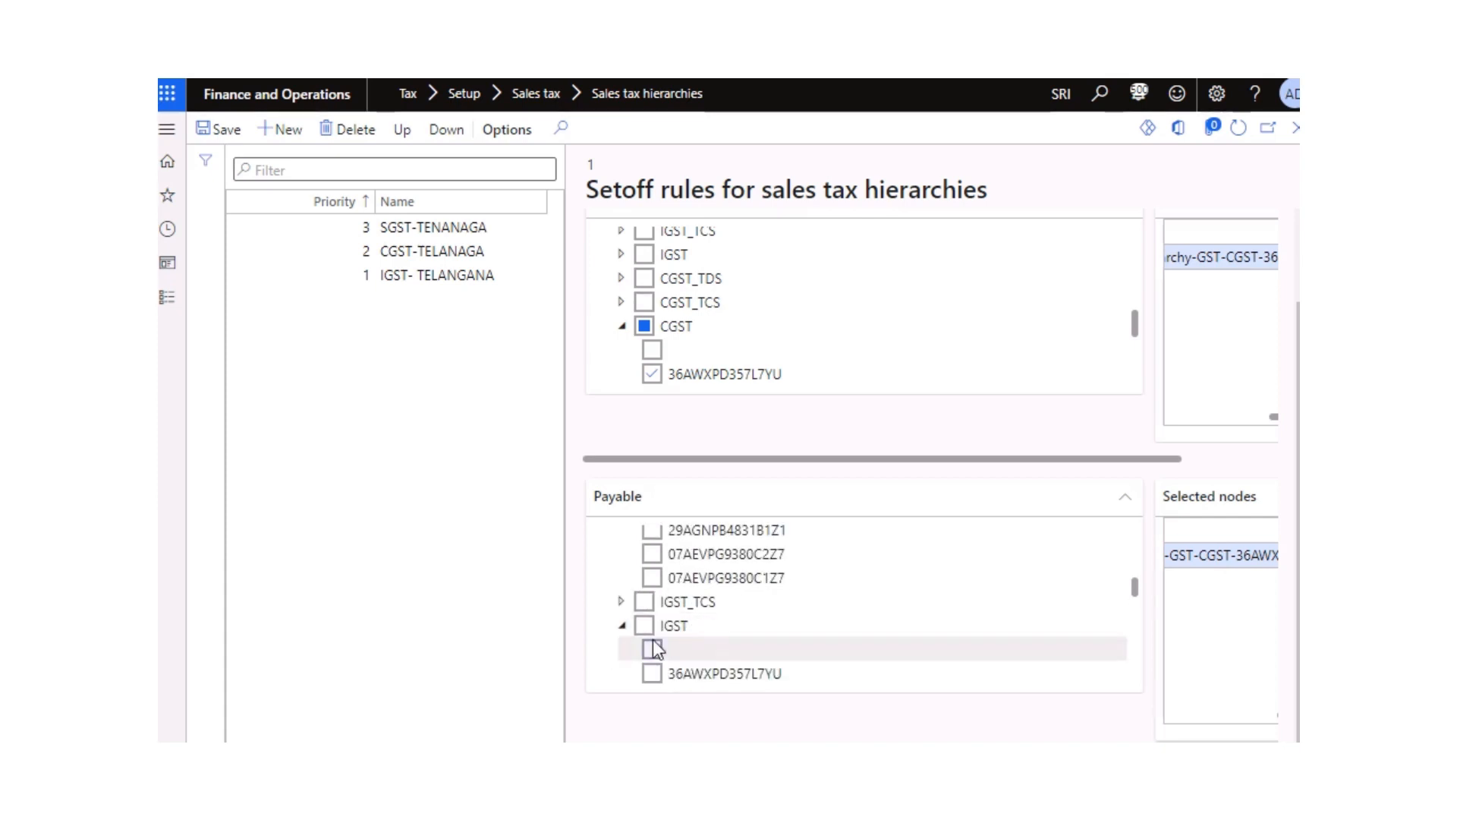
left_click(653, 675)
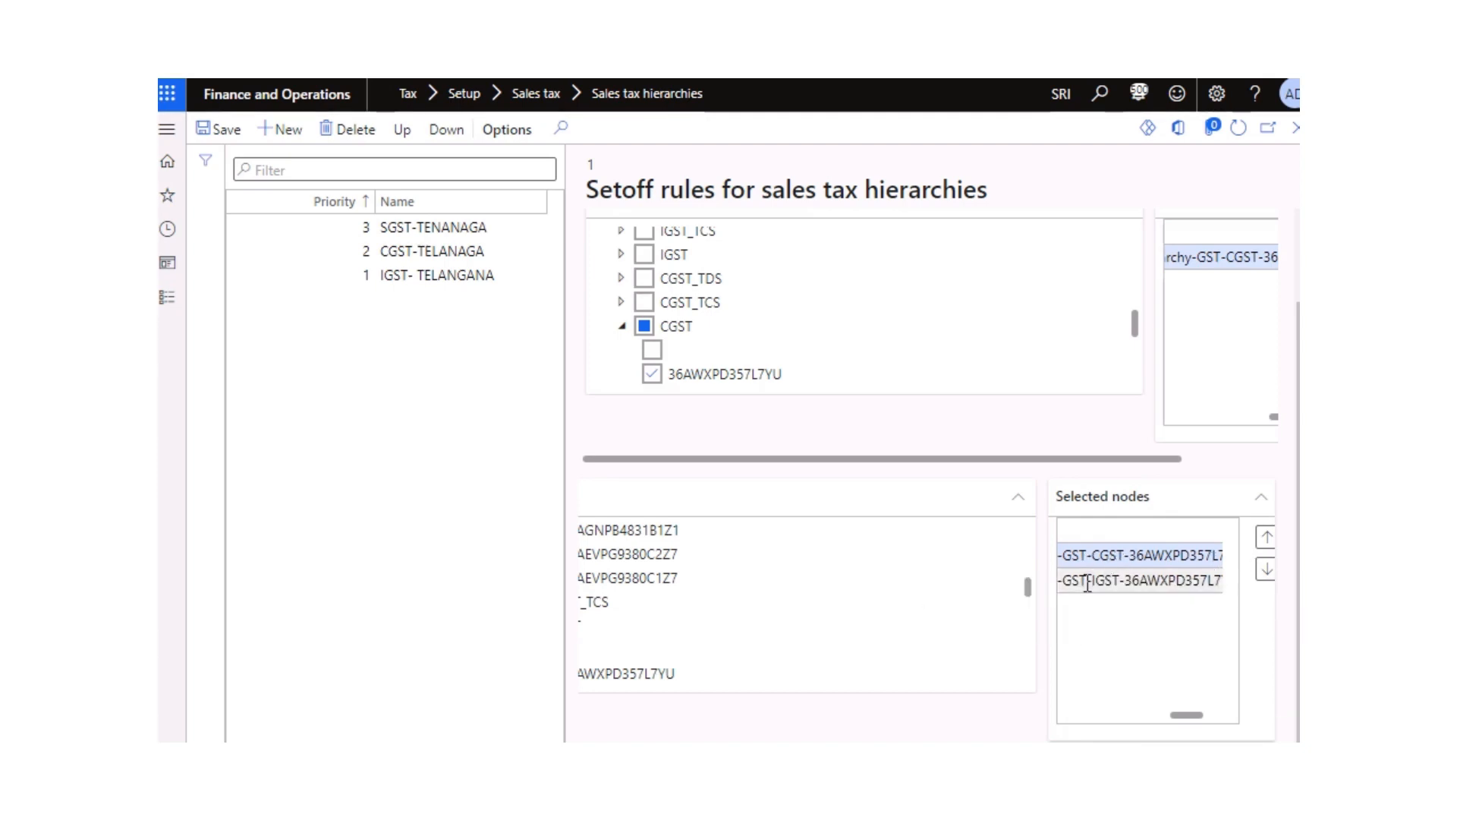
Step: Select the same registration number under GST > IGST as the recoverable node of the IGST- TELANGANA rule and check its hierarchy path
left_click(437, 285)
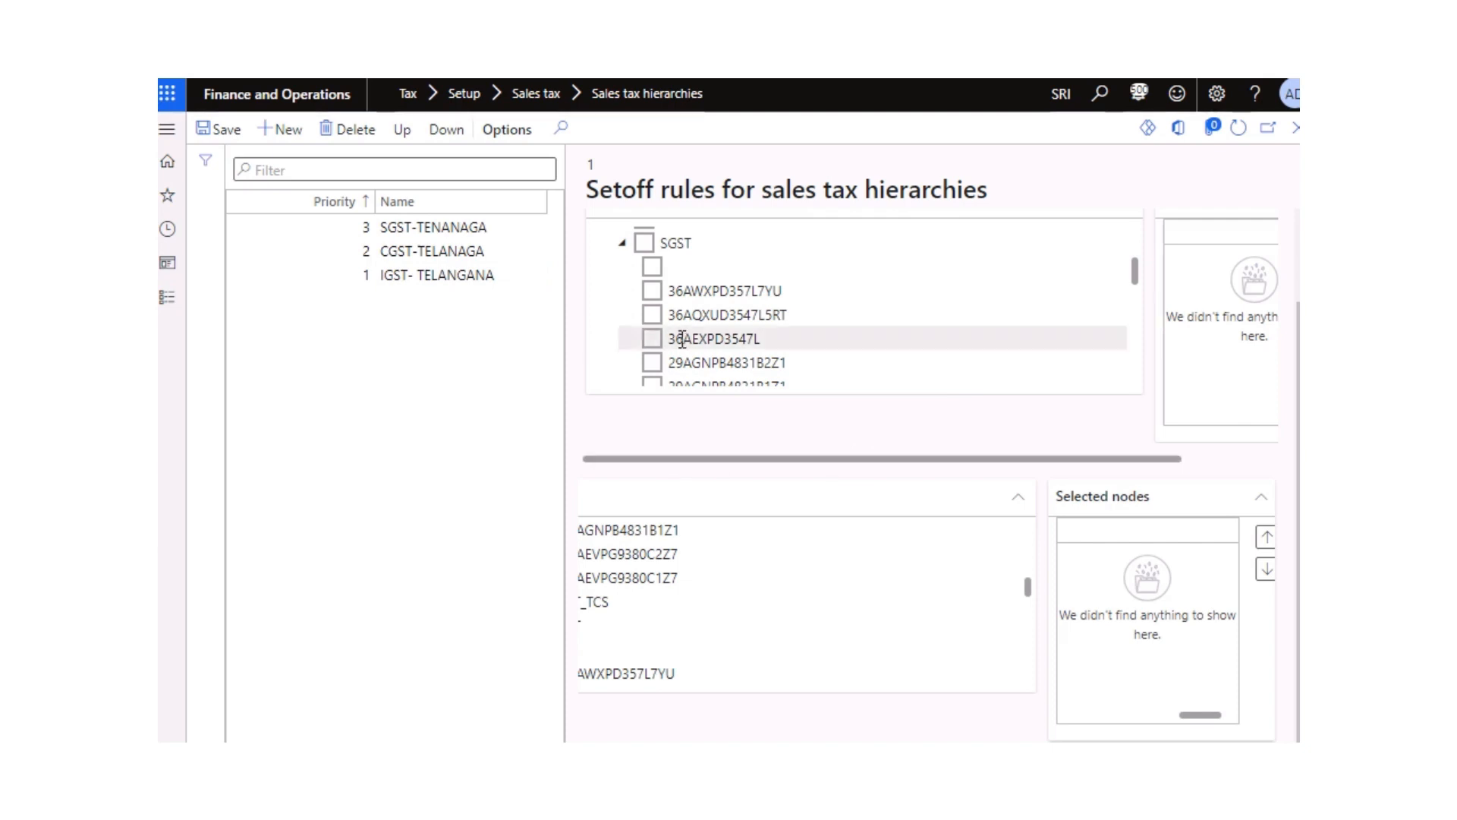
scroll(698, 328, "down", 5)
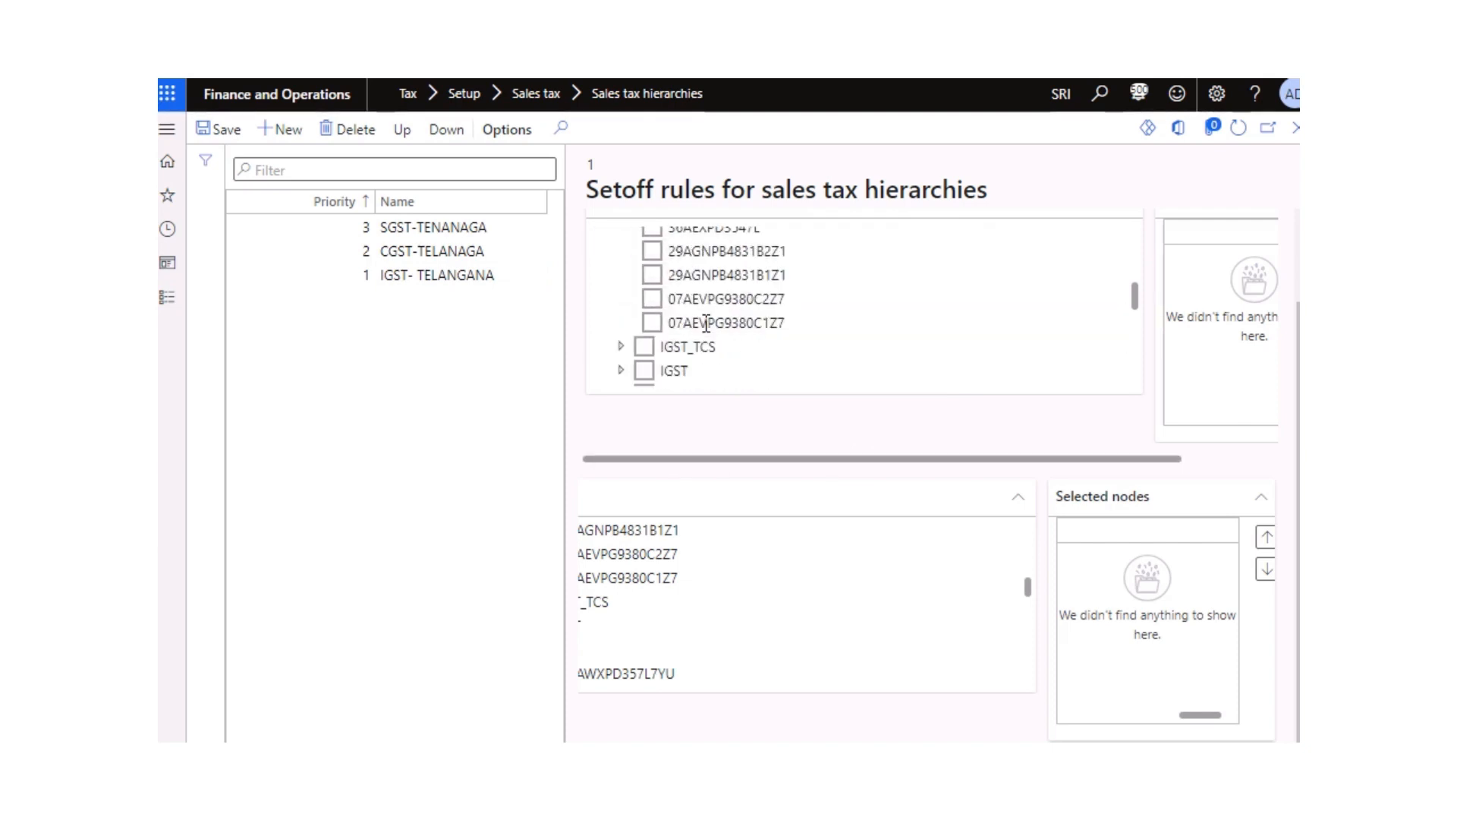
scroll(712, 327, "down", 3)
scroll(706, 335, "up", 3)
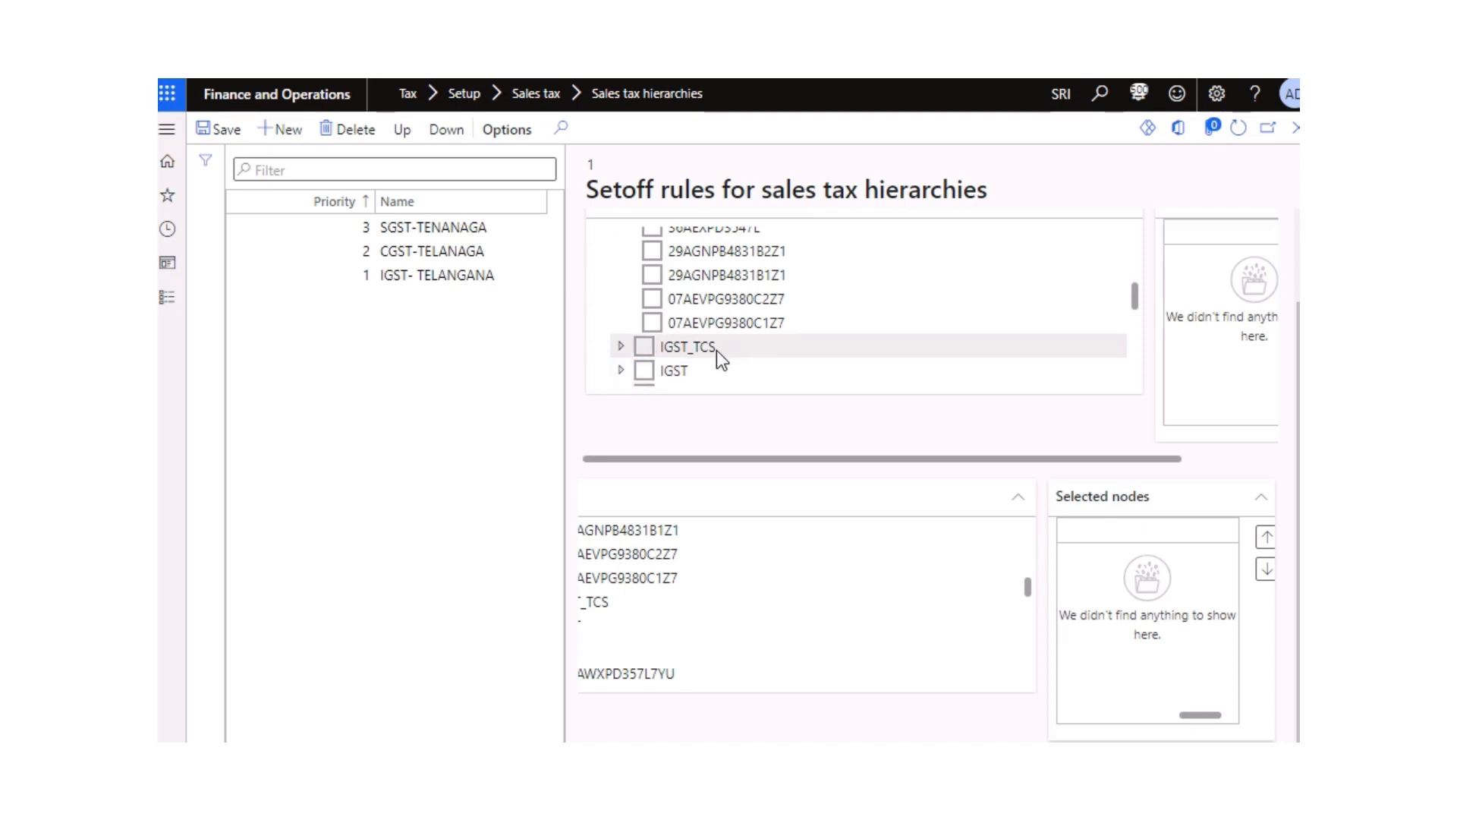
scroll(717, 350, "down", 3)
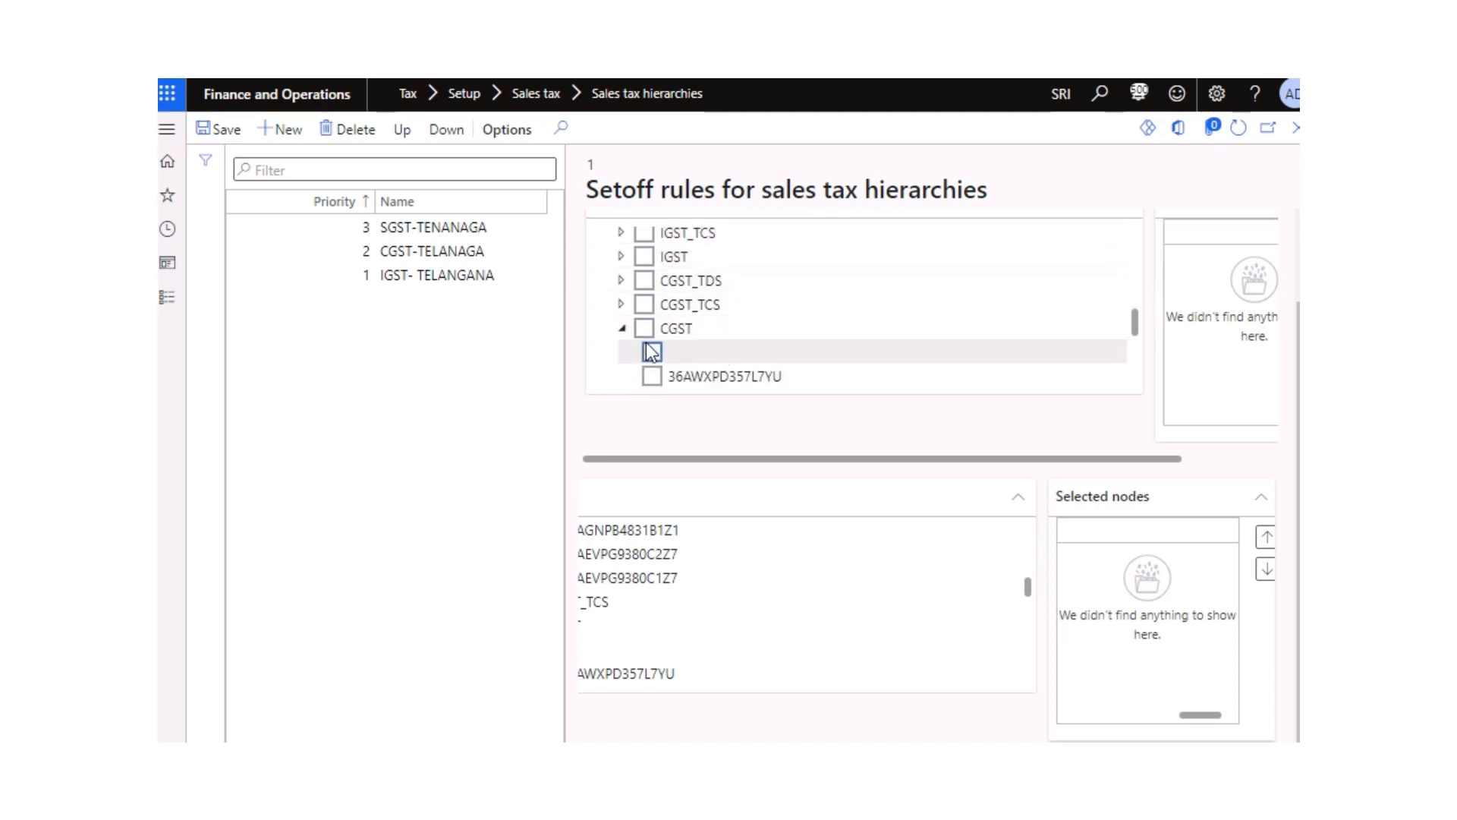
scroll(651, 350, "up", 3)
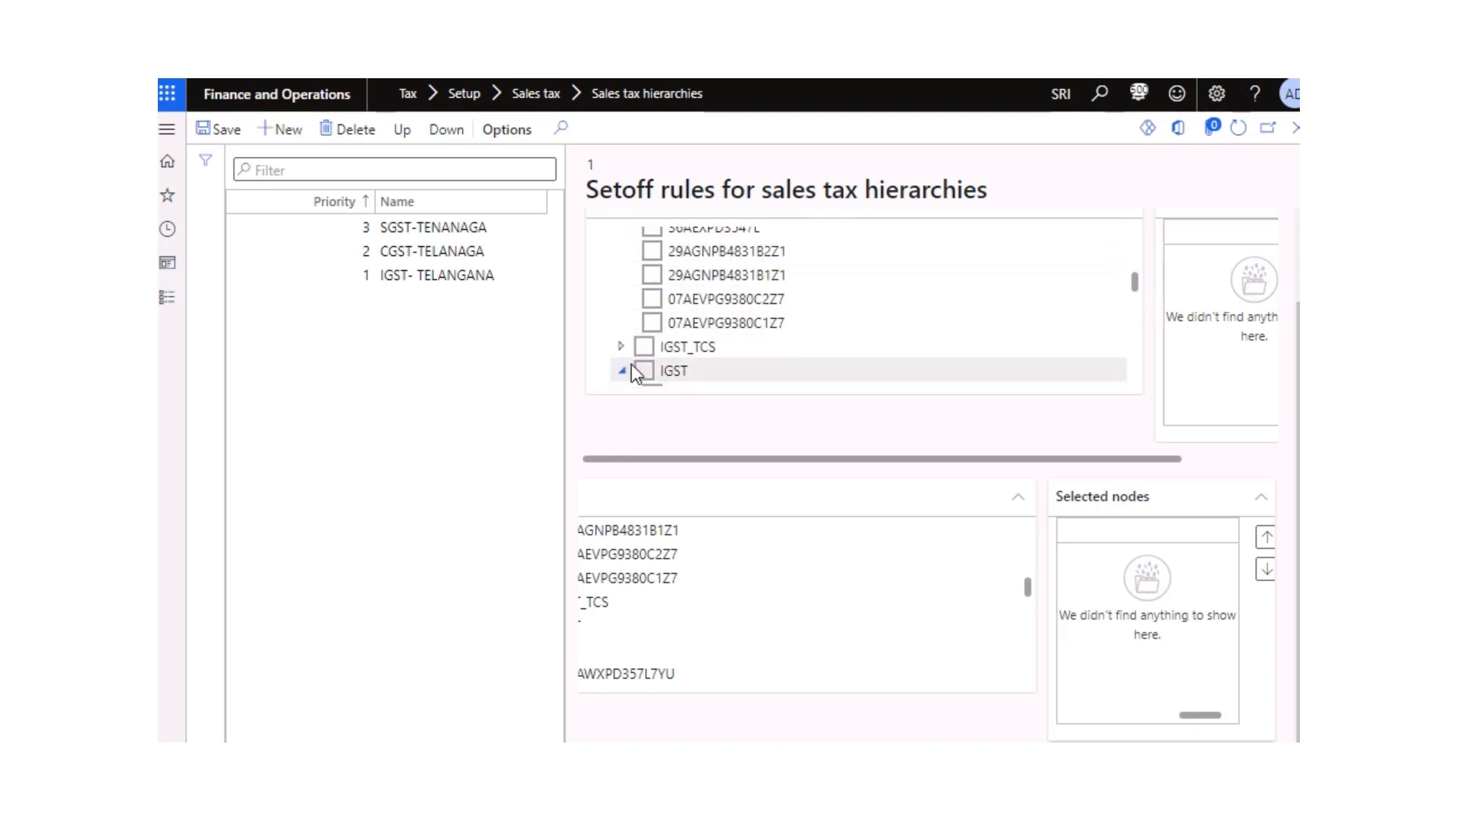
scroll(721, 342, "down", 3)
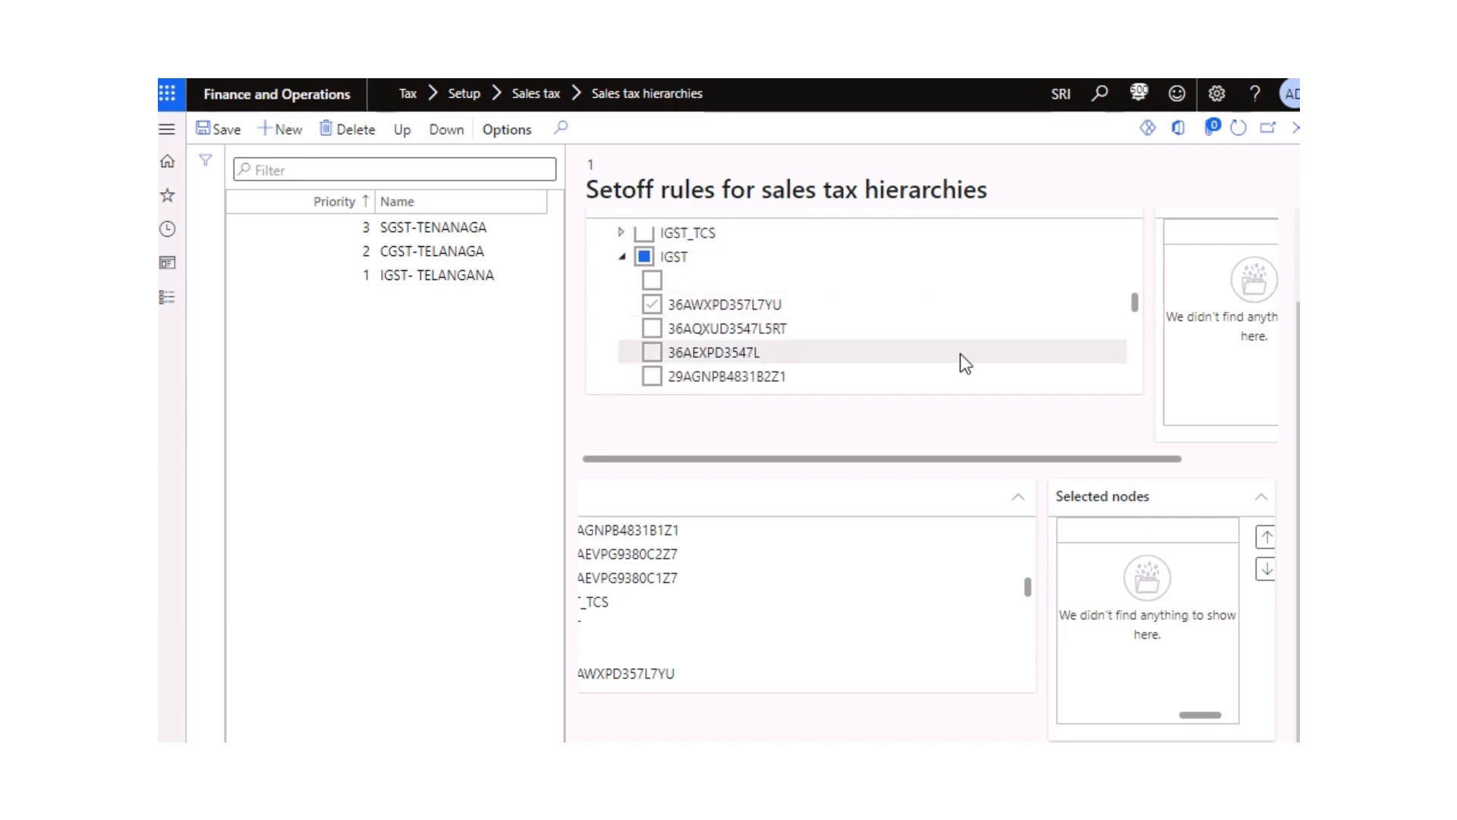
left_click_drag(1191, 458, 1269, 461)
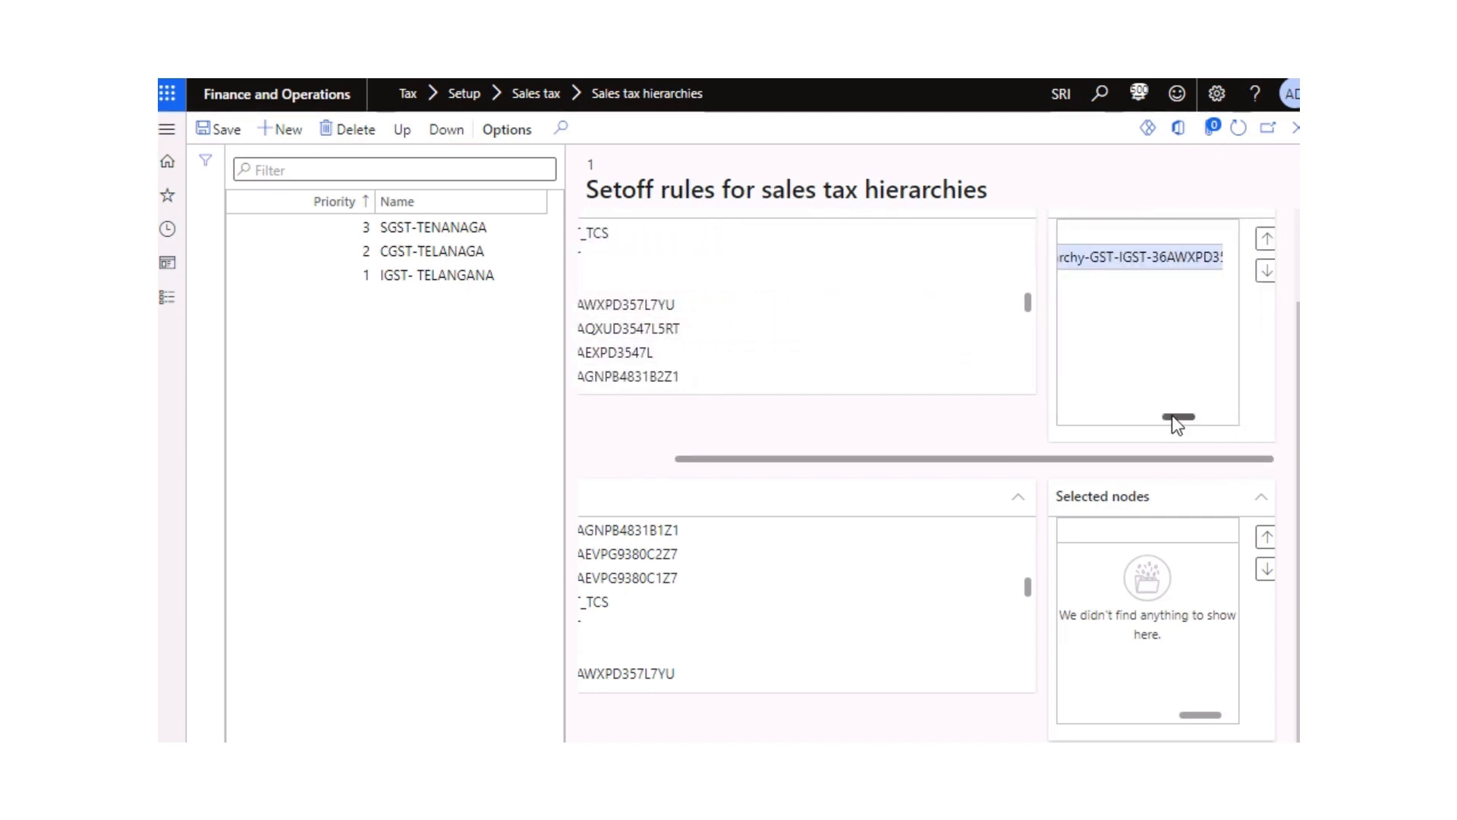
left_click_drag(1181, 417, 1139, 417)
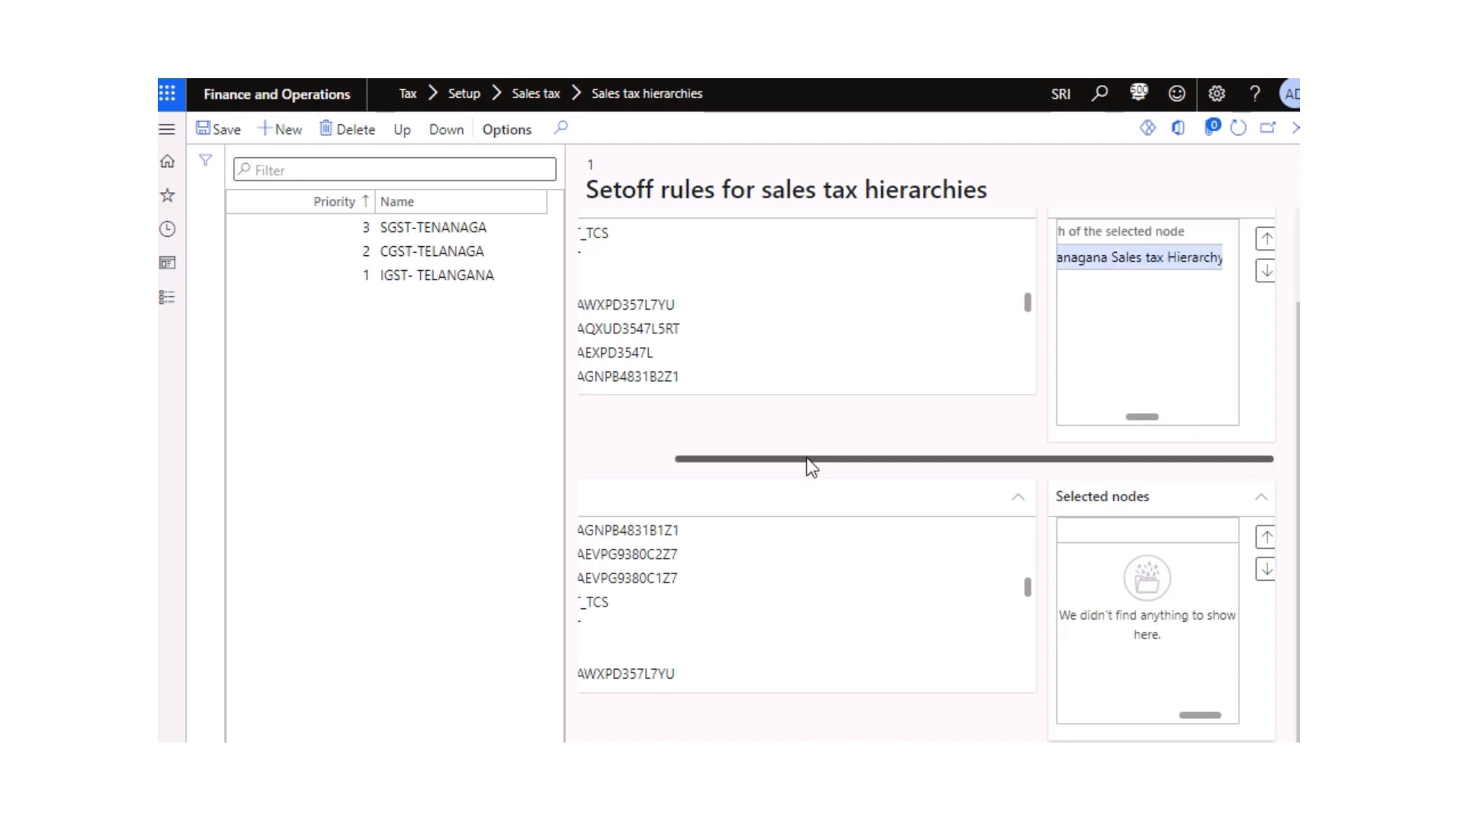
Step: Select the same registration number under GST > SGST as a payable node of the IGST- TELANGANA rule
scroll(1010, 594, "down", 1)
left_click_drag(1004, 757, 938, 756)
scroll(821, 585, "down", 1)
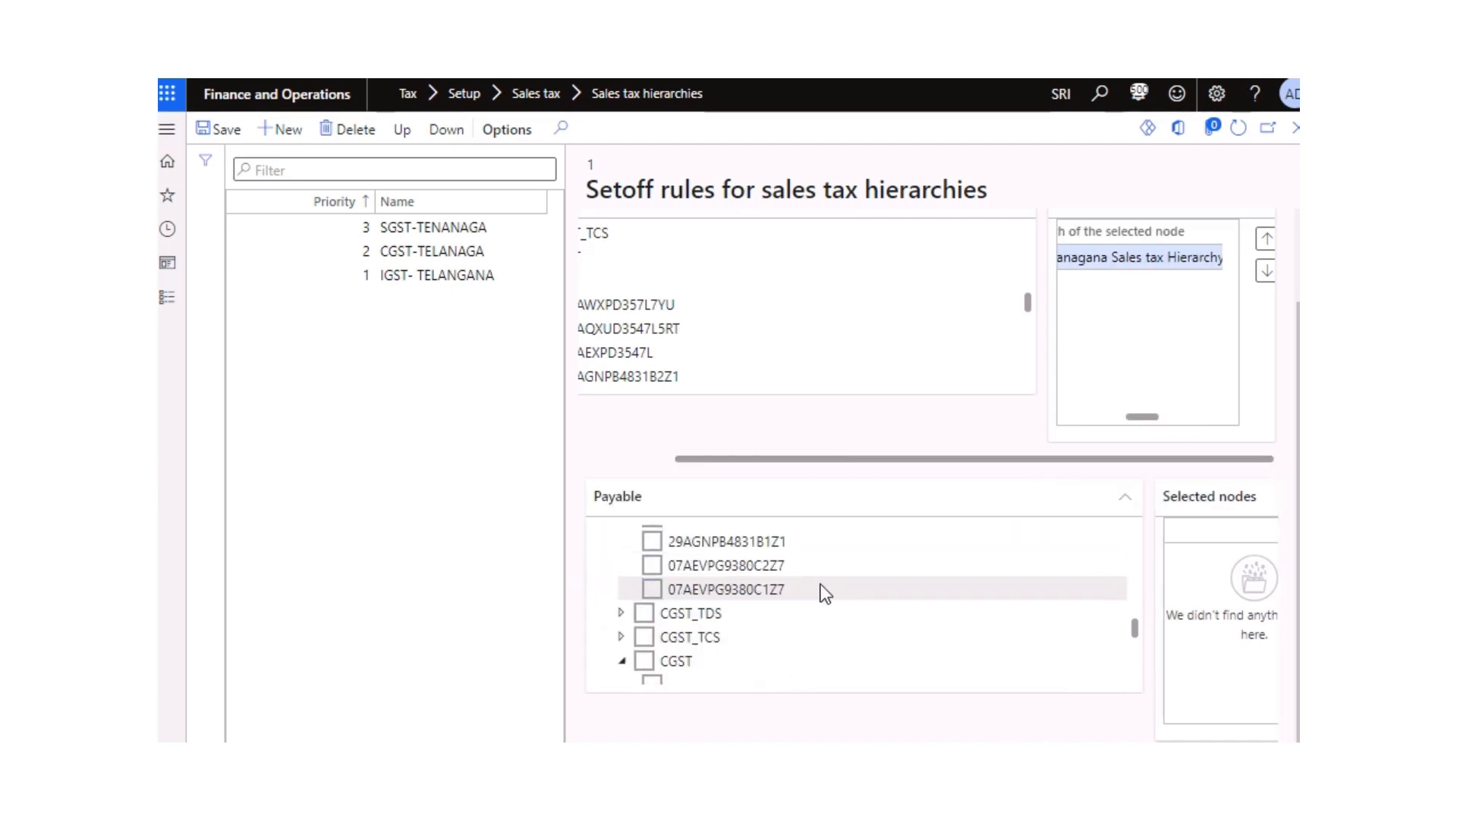
scroll(821, 585, "down", 3)
scroll(781, 601, "up", 5)
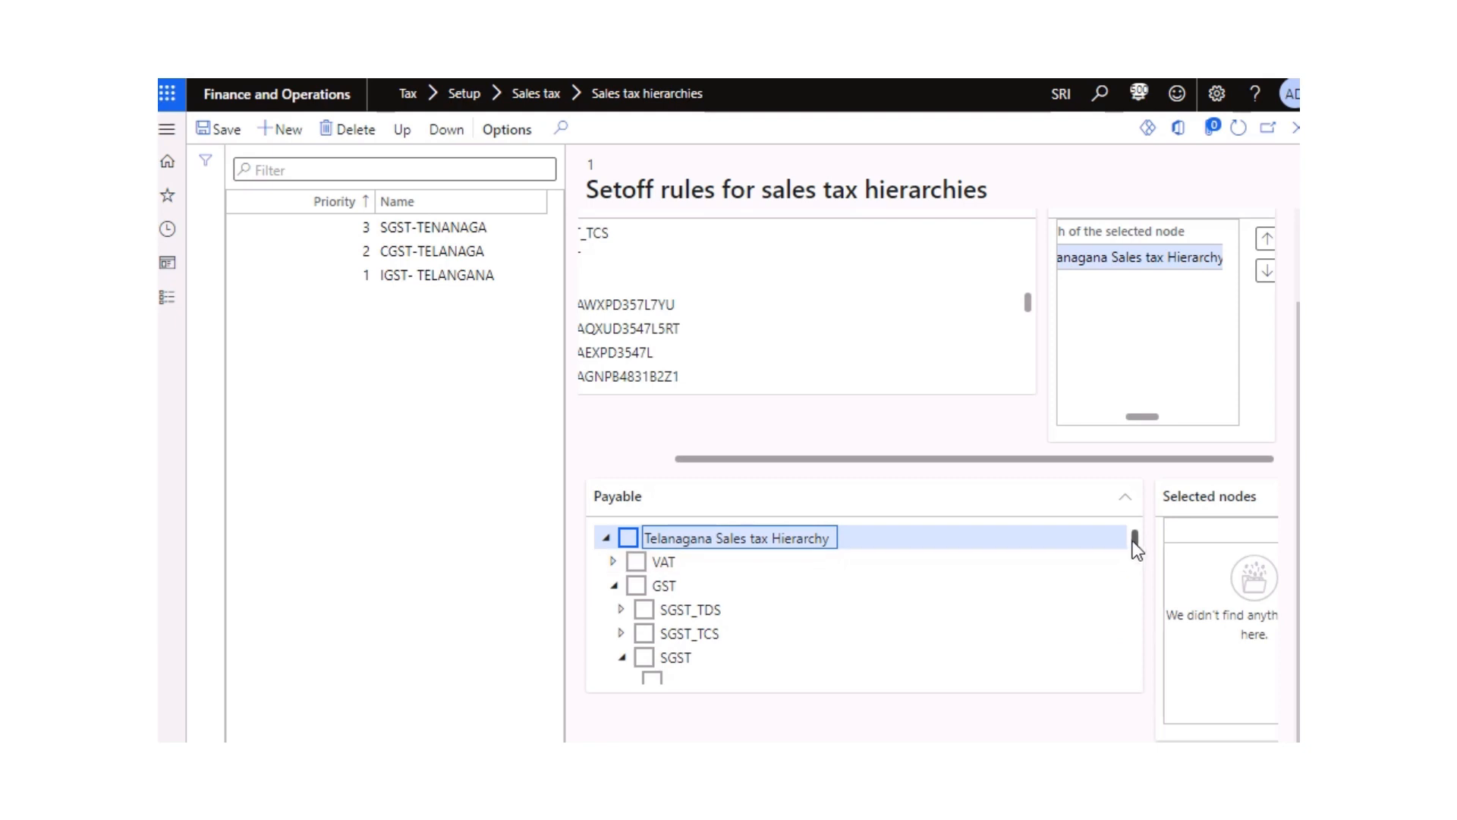
scroll(1134, 544, "down", 1)
scroll(1134, 546, "down", 2)
left_click(651, 647)
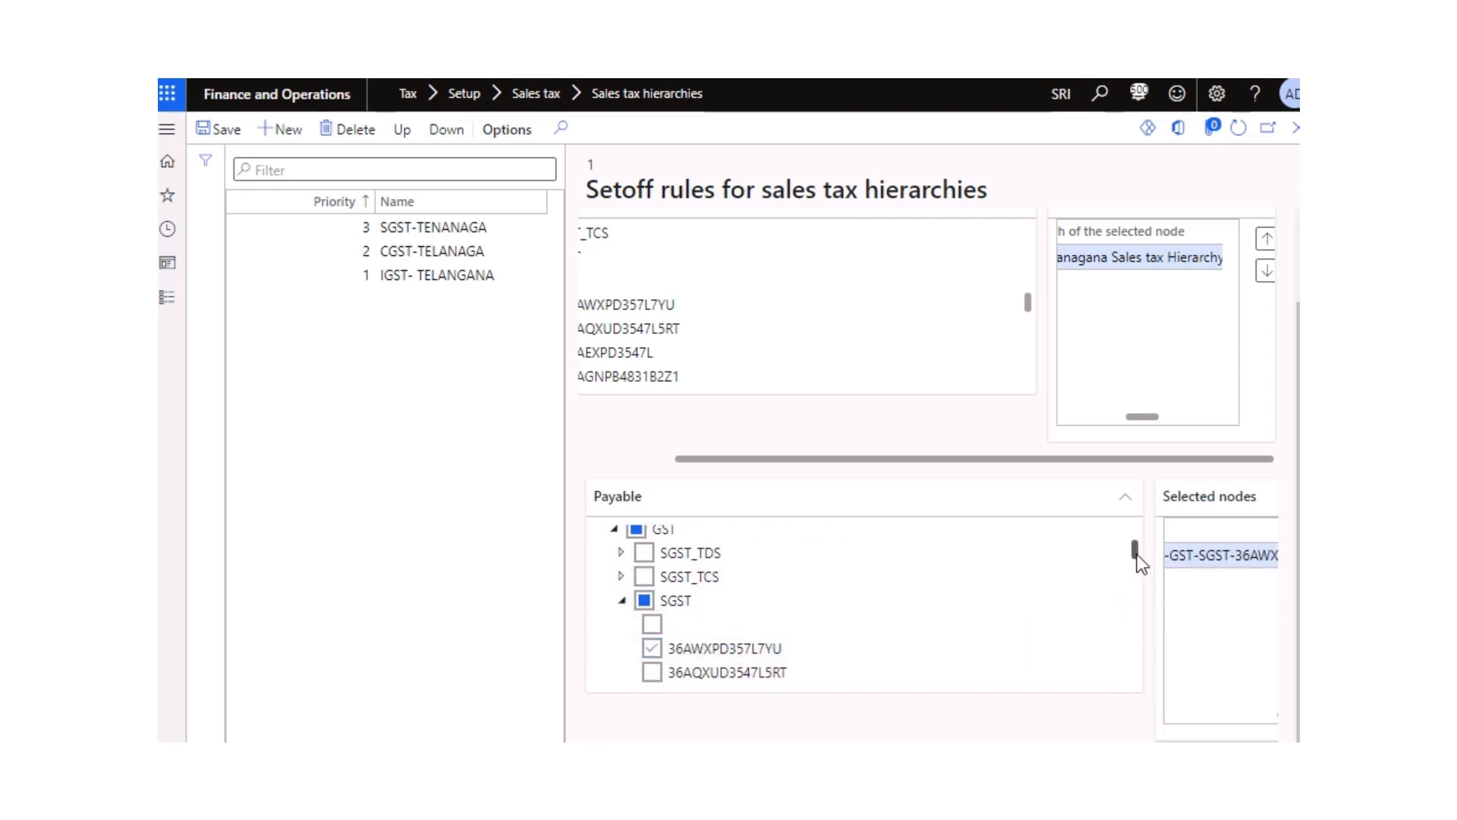
Step: Add the same registration number under GST > IGST and GST > CGST to the payable nodes of the IGST- TELANGANA rule
left_click_drag(1136, 555, 1131, 594)
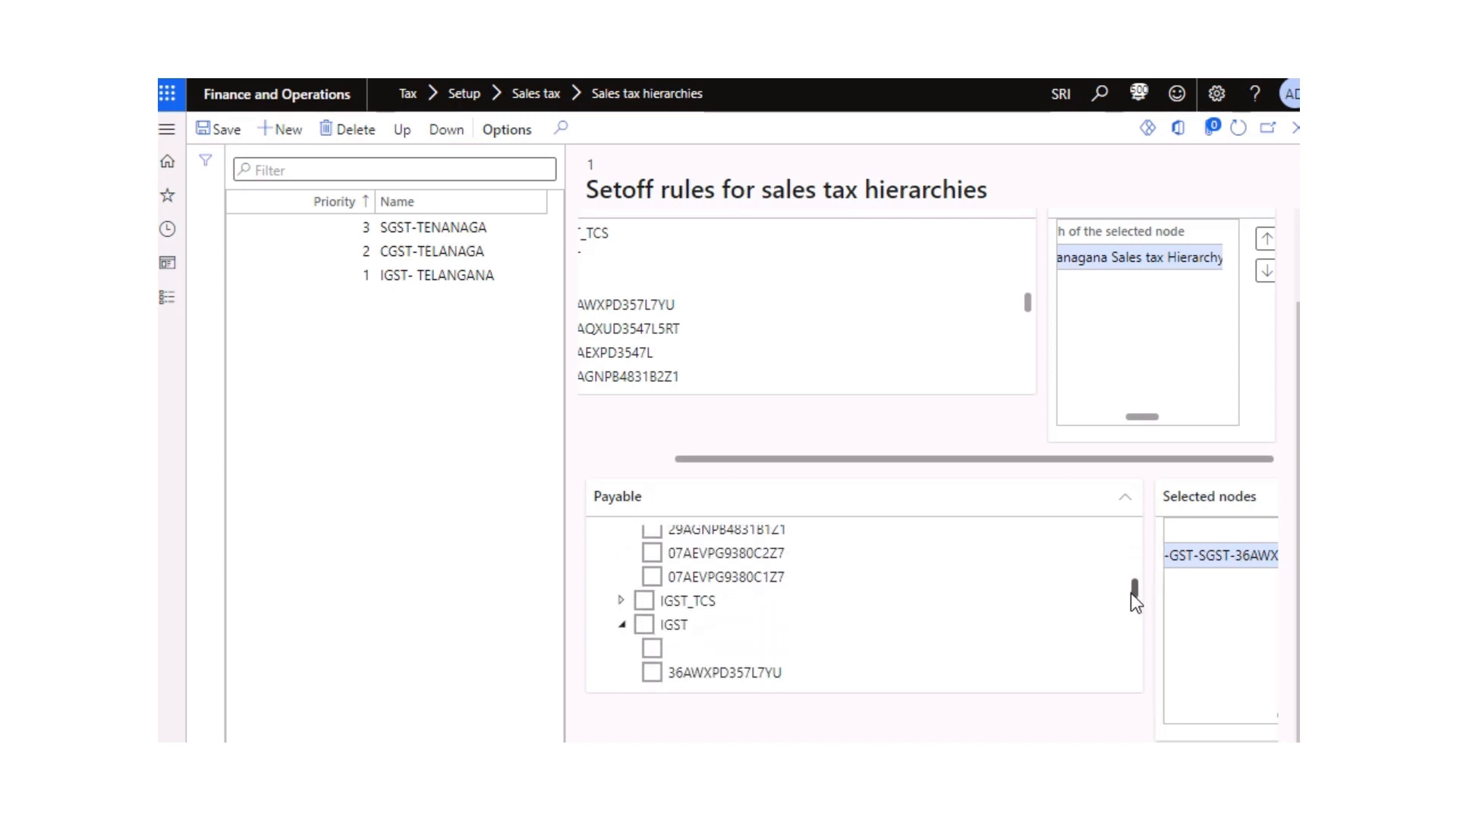
left_click(652, 642)
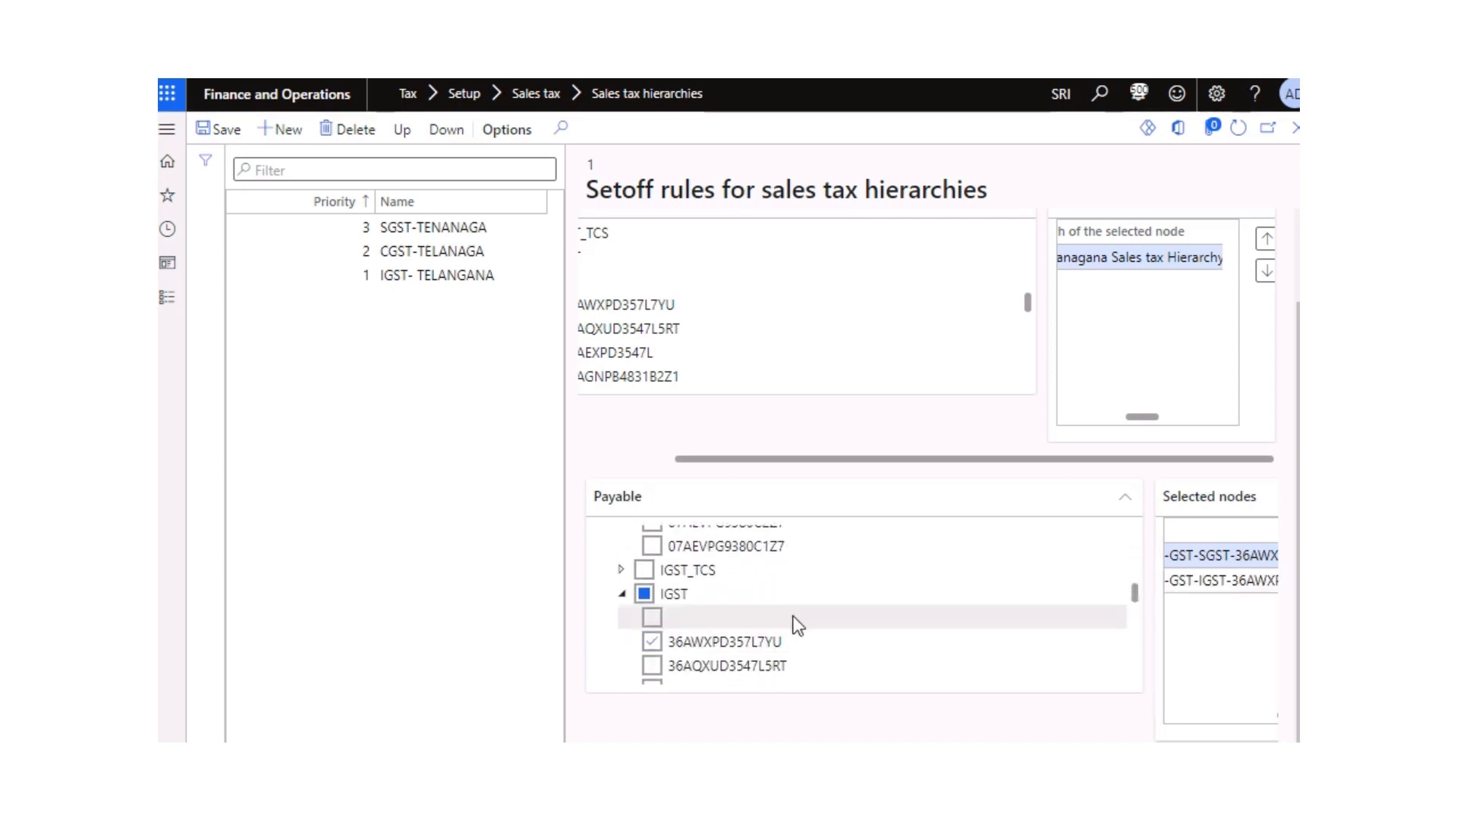
left_click_drag(1132, 590, 1132, 644)
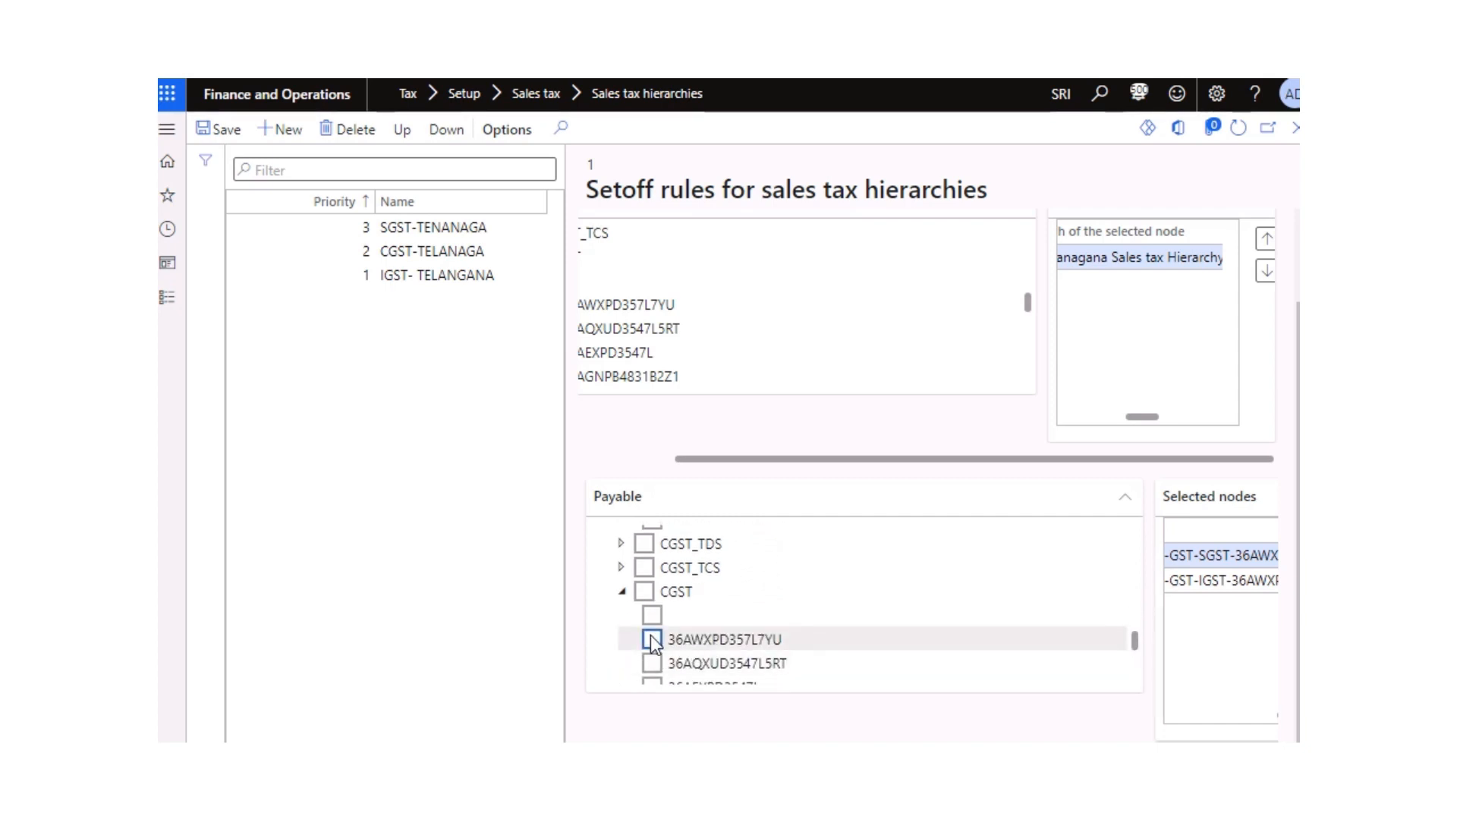
left_click(651, 637)
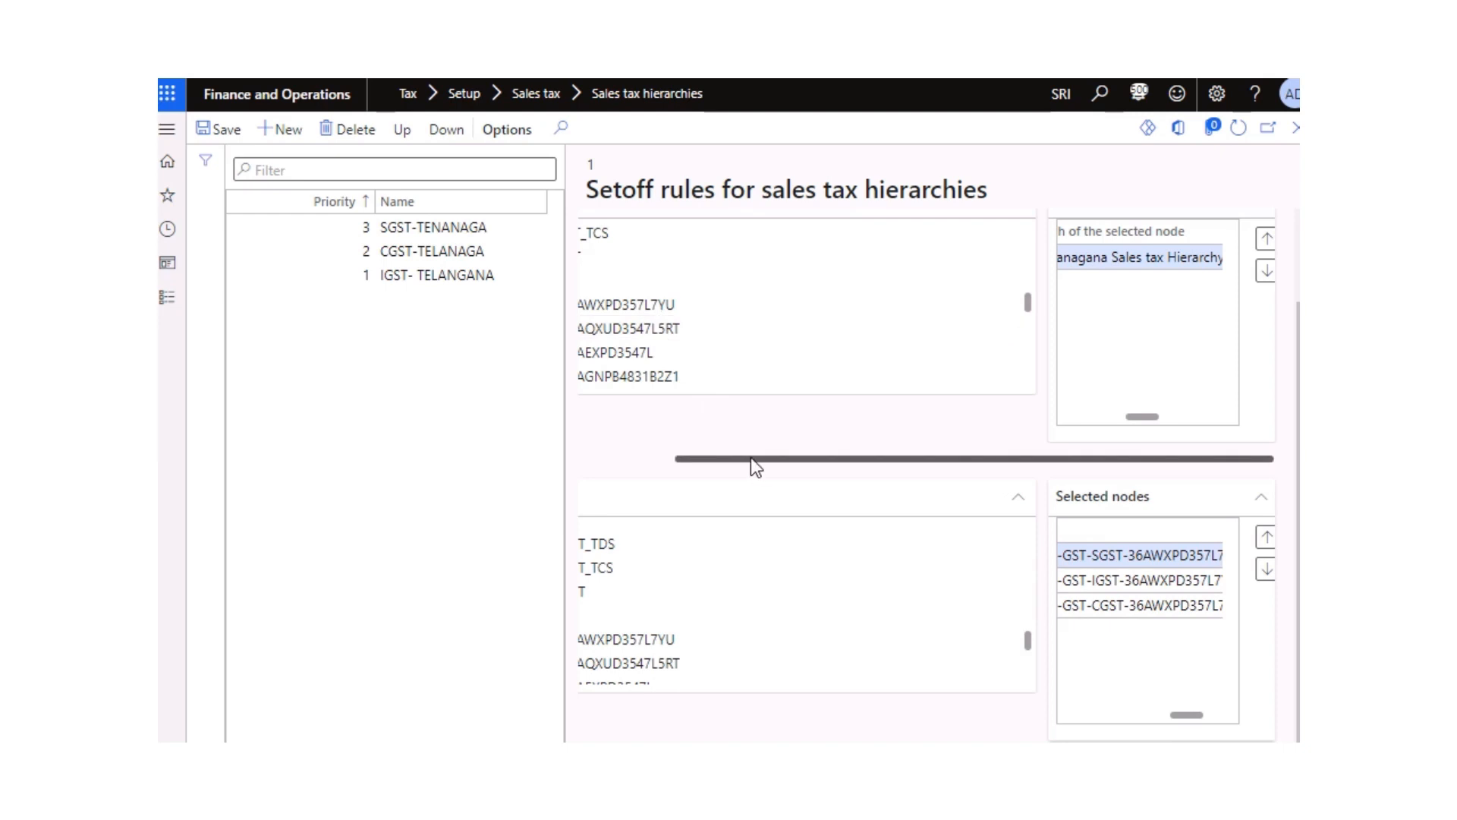
Step: Review the selected payable nodes and their order for the IGST- TELANGANA, SGST-TENANAGA and CGST-TELANAGA rules
left_click_drag(750, 457, 676, 458)
scroll(784, 370, "up", 5)
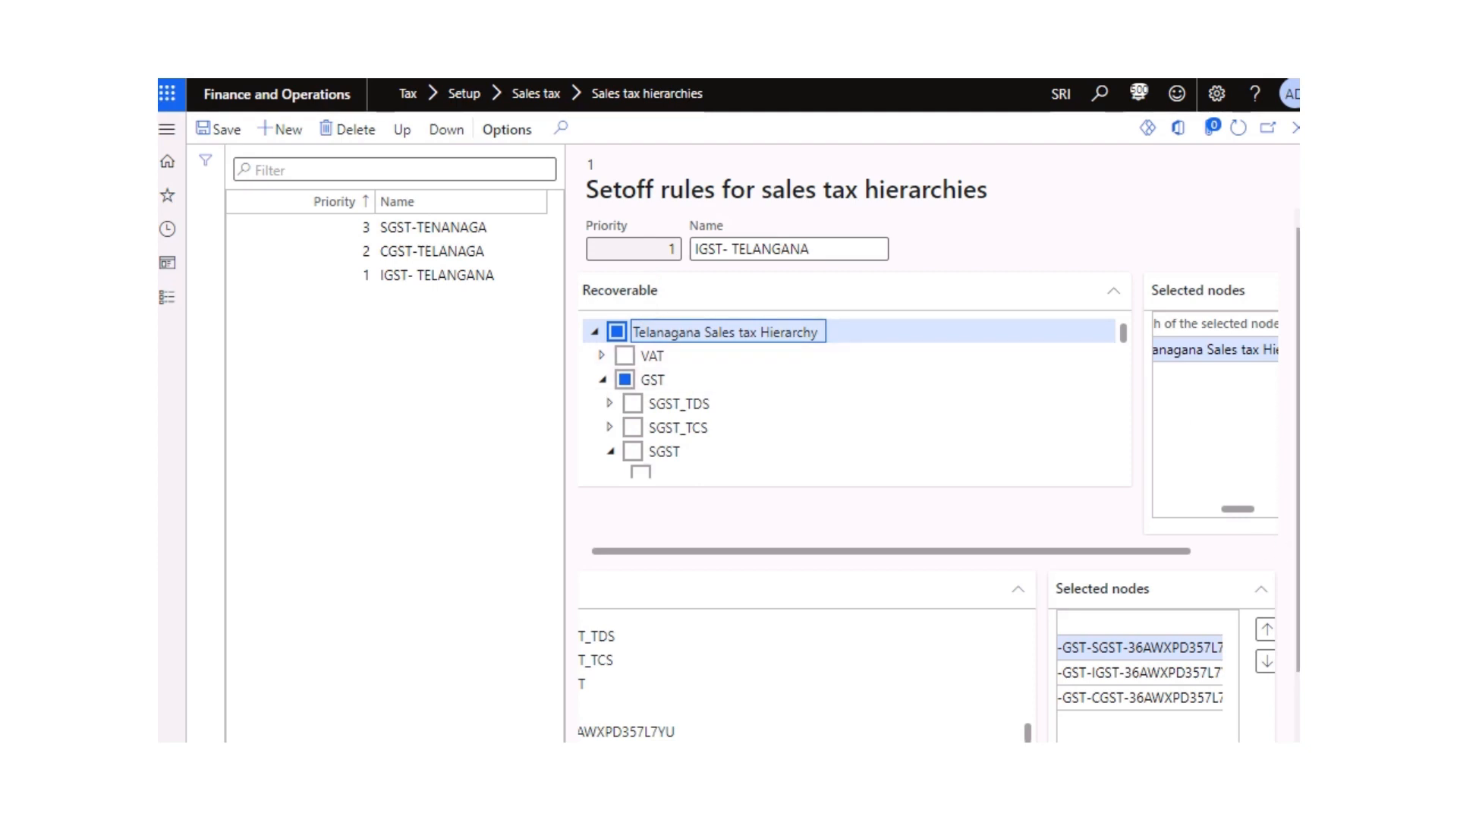
scroll(1289, 617, "down", 2)
left_click_drag(1194, 716, 1183, 722)
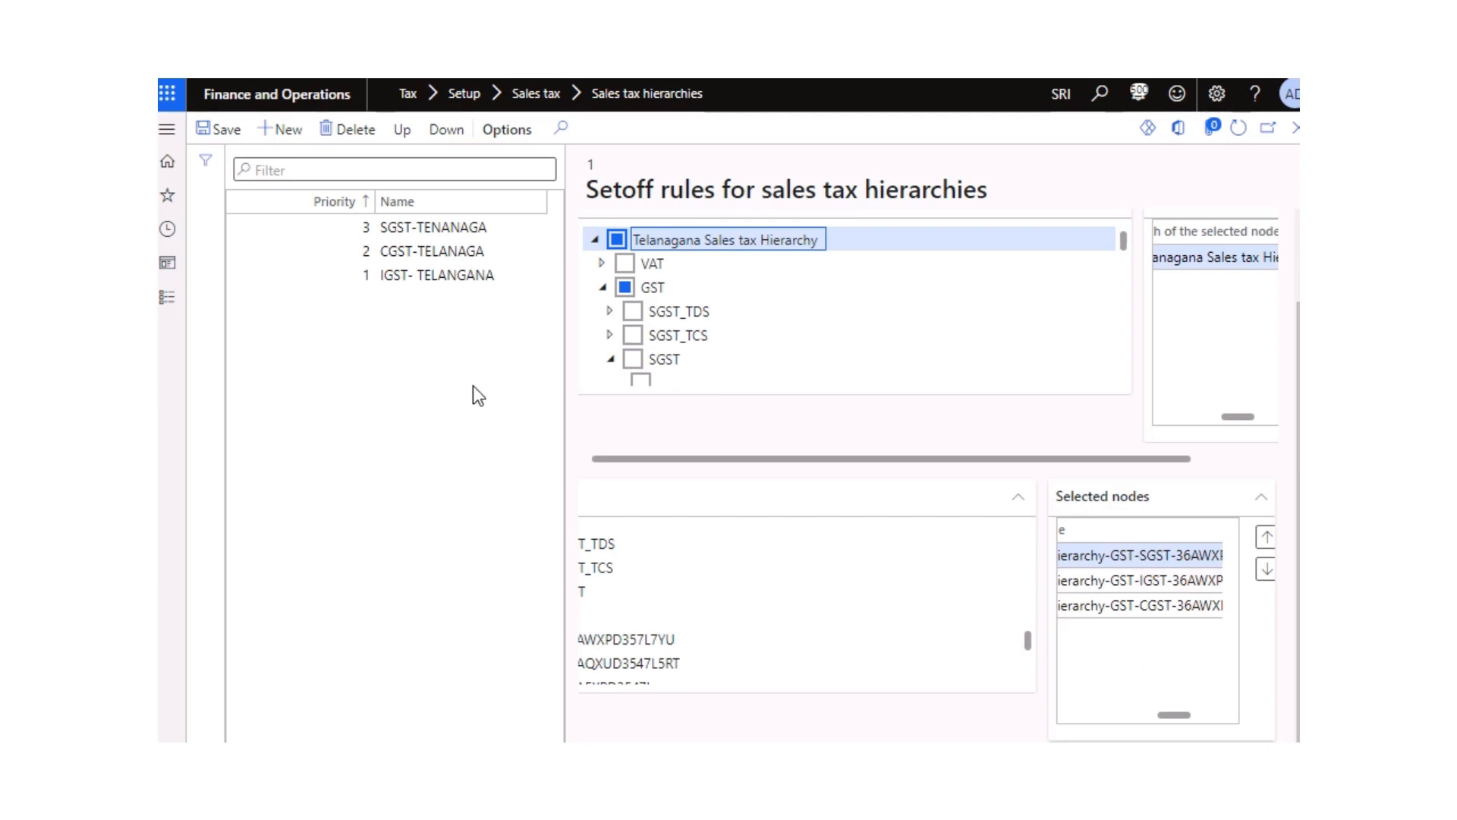
left_click(444, 227)
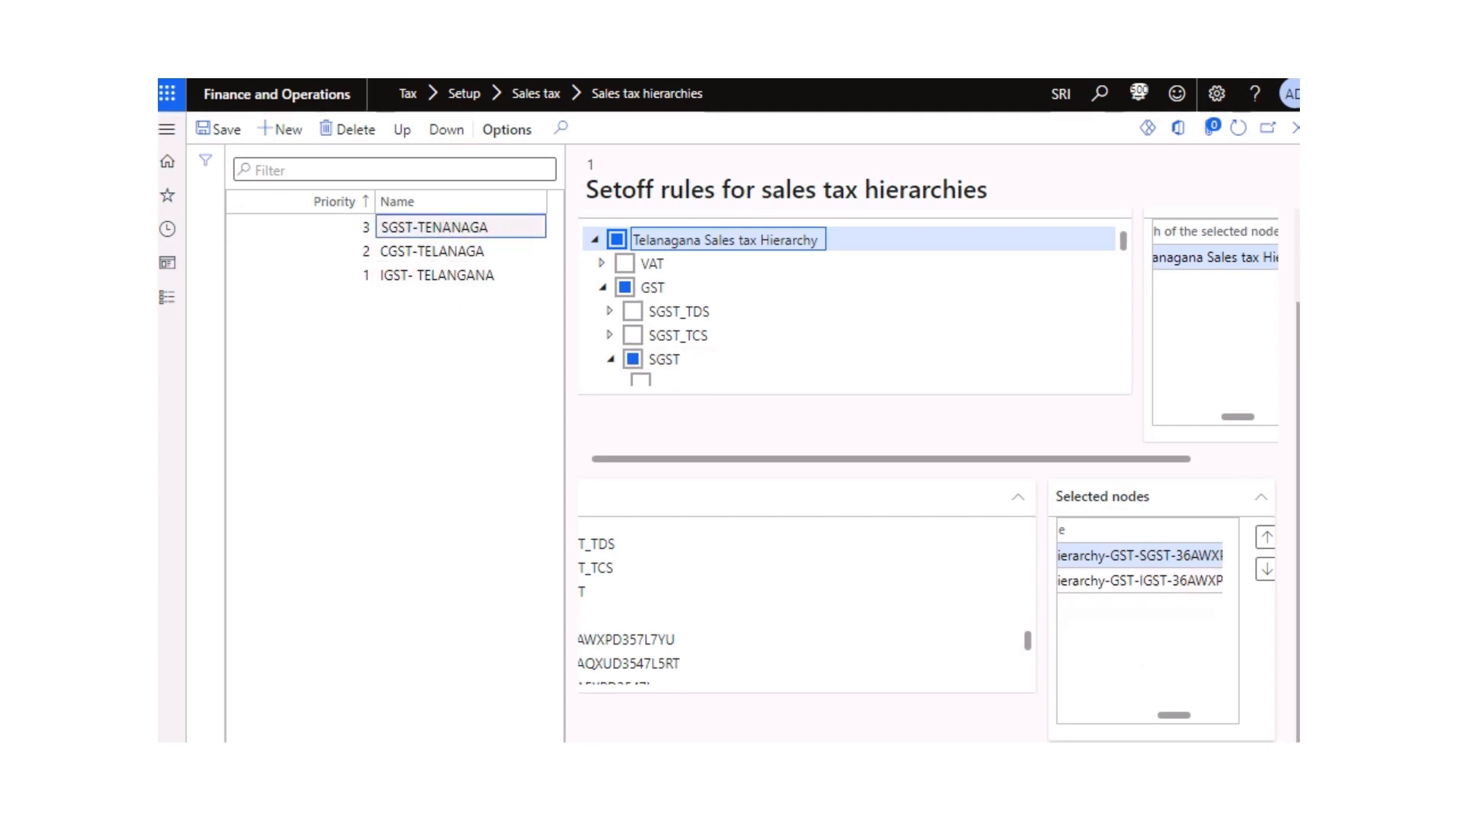
left_click_drag(1180, 718, 1167, 721)
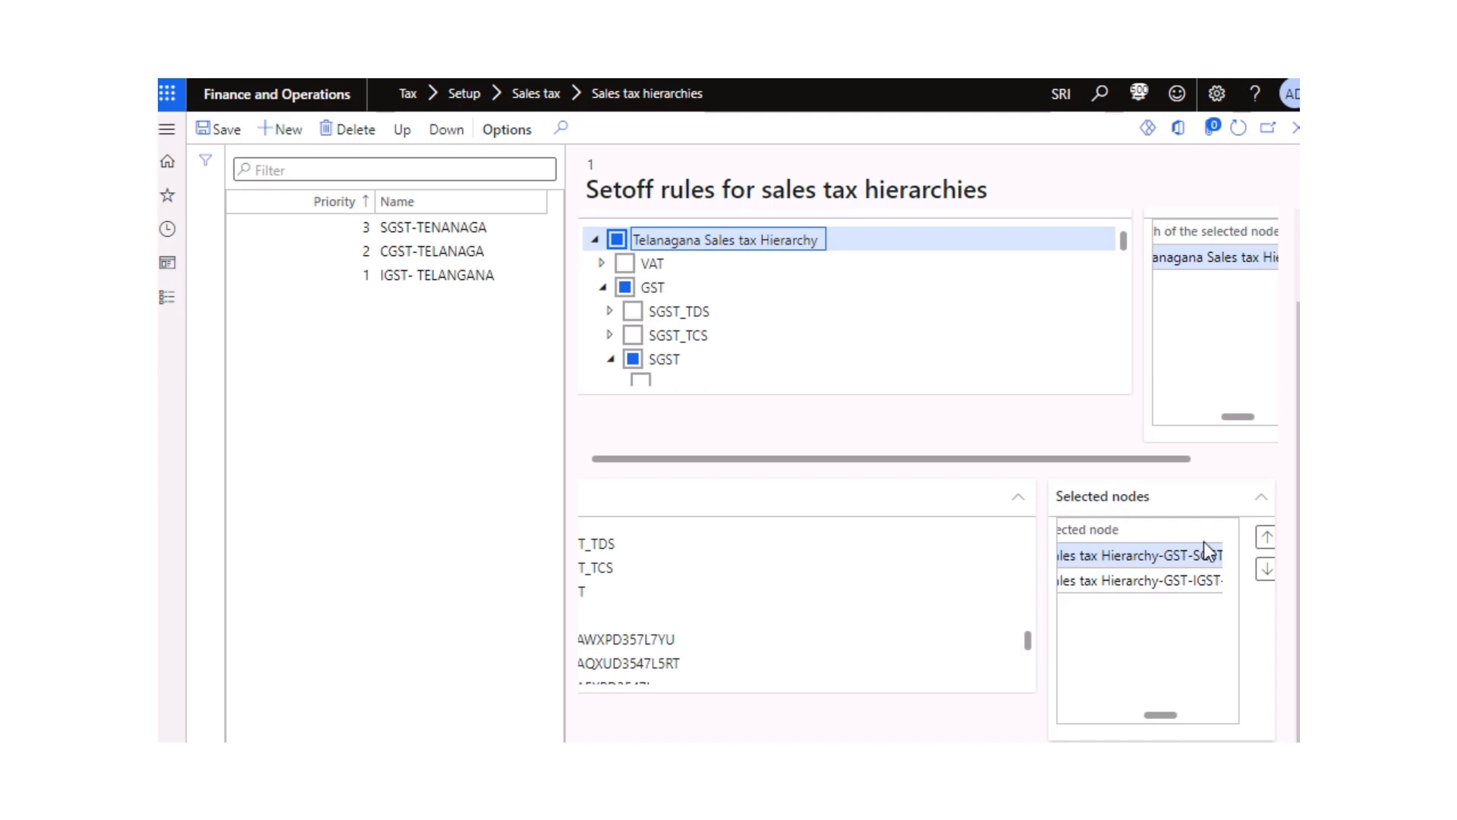
left_click(432, 254)
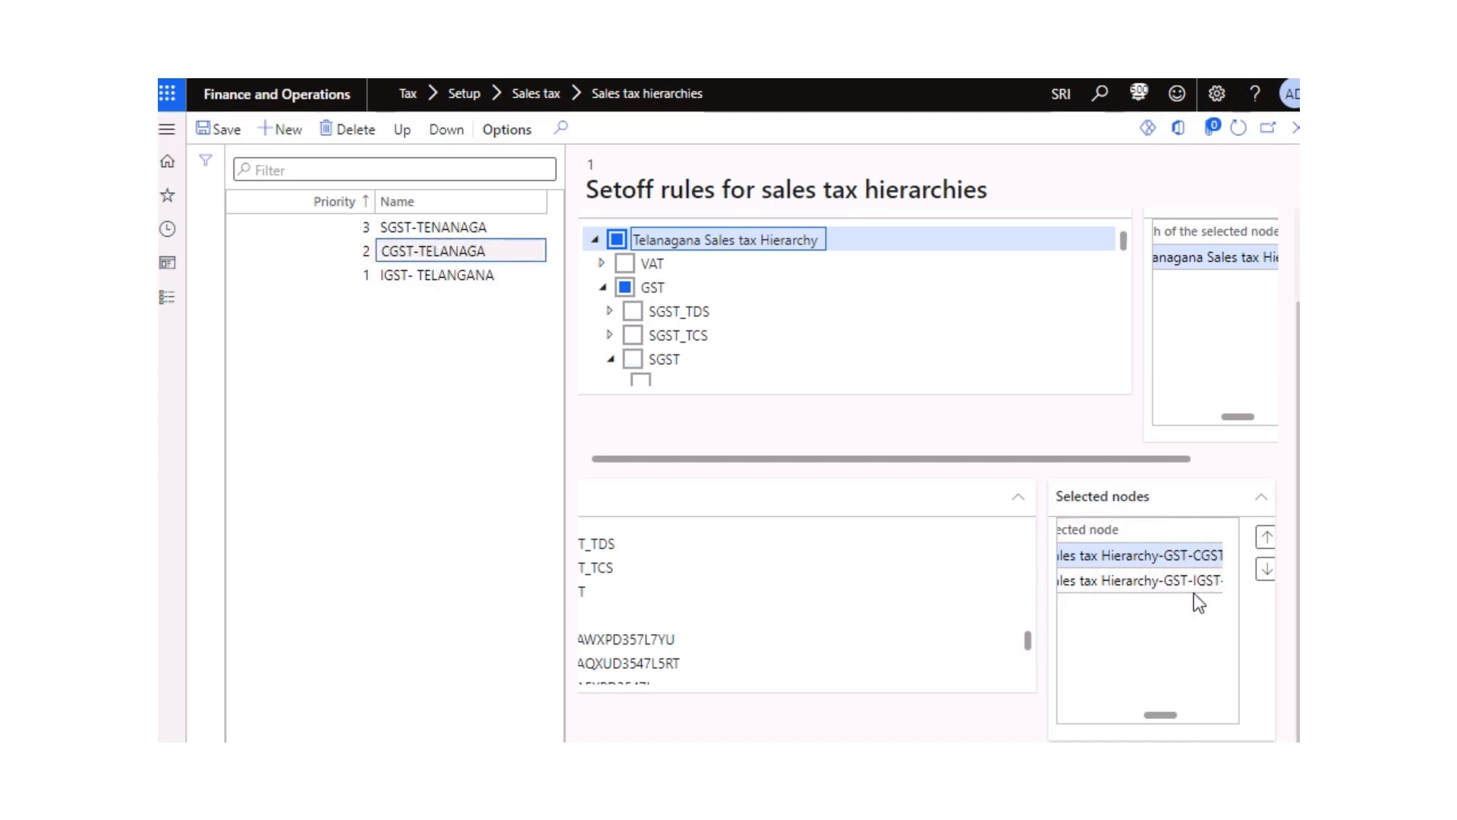
Step: Save the setoff rules of the Telangana sales tax hierarchy
scroll(727, 504, "up", 2)
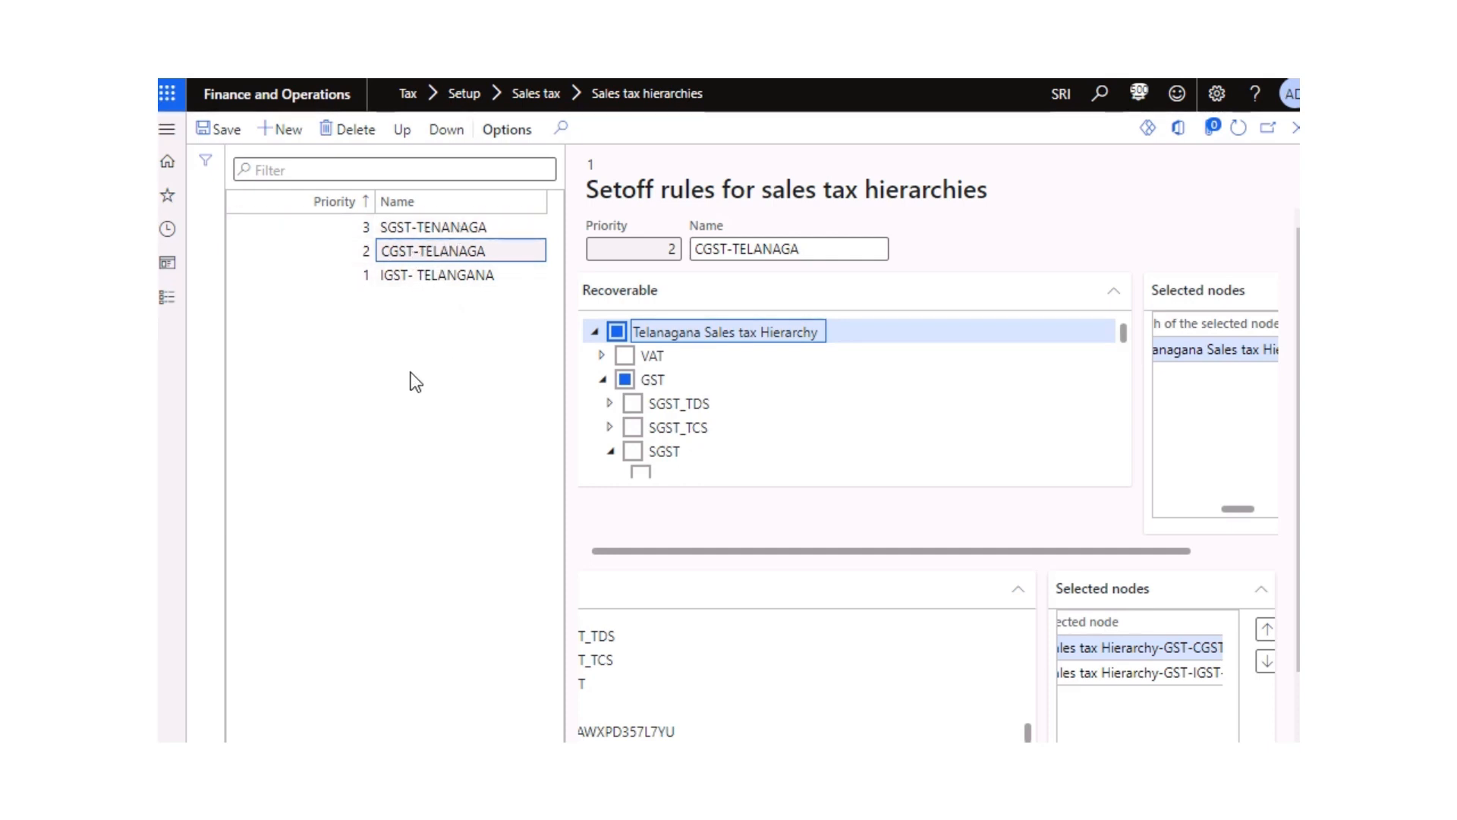
left_click(229, 133)
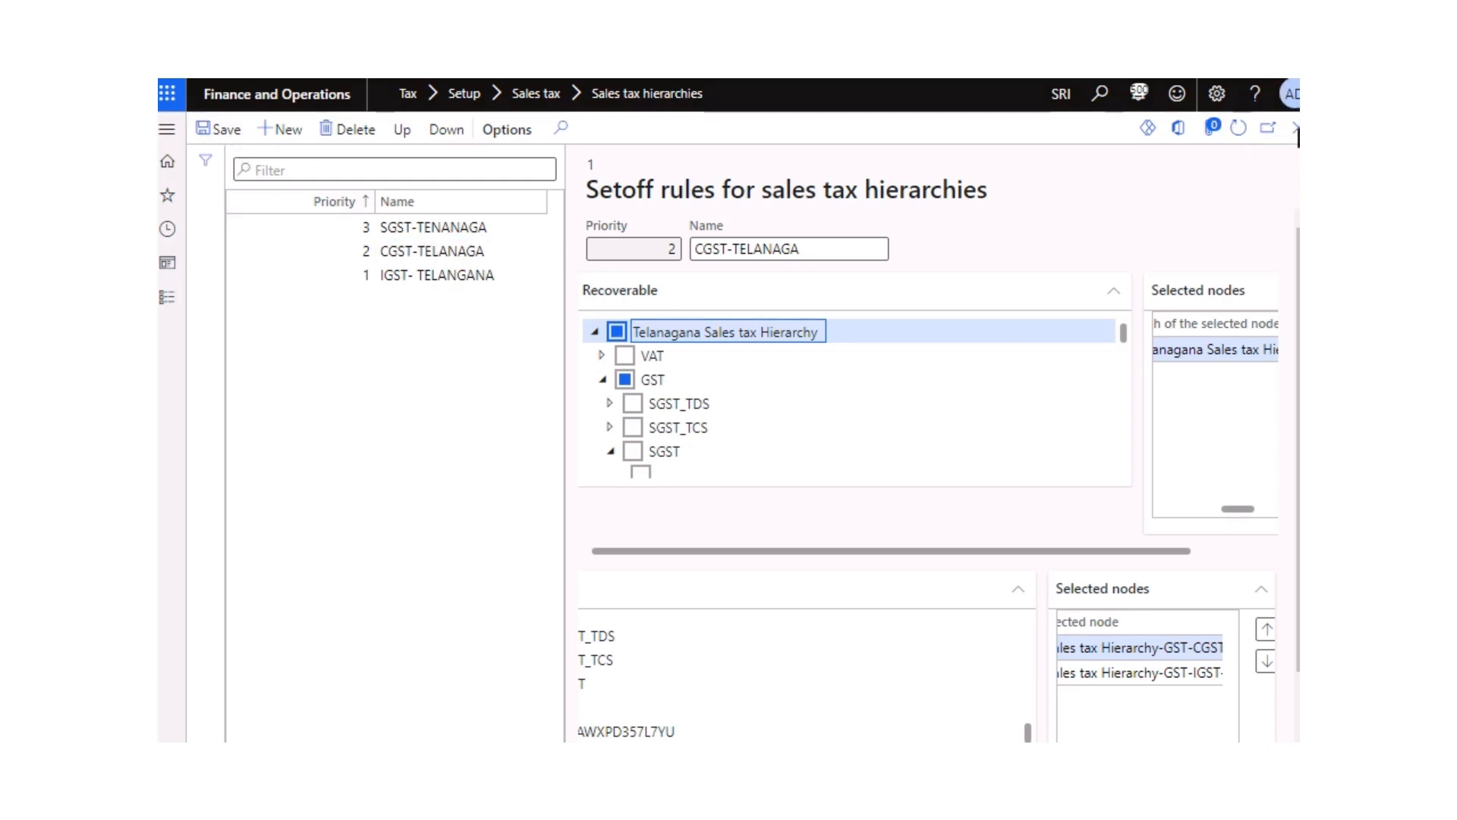
Step: Close the setoff rules and the sales tax hierarchy pages, and open Maintain setoff hierarchy profiles from the Tax module's sales tax setup
left_click(1296, 129)
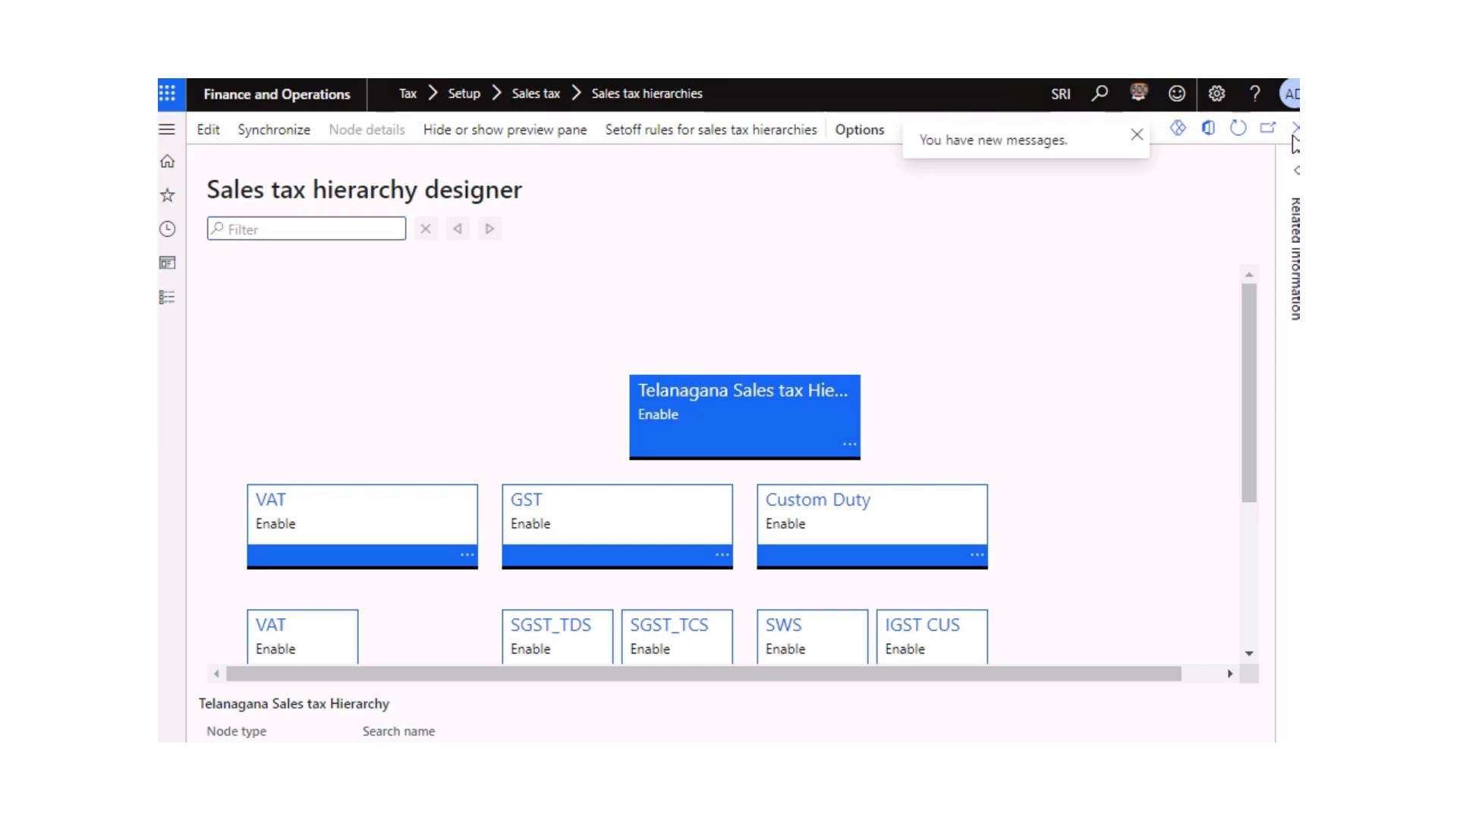
left_click(1295, 133)
left_click(1295, 131)
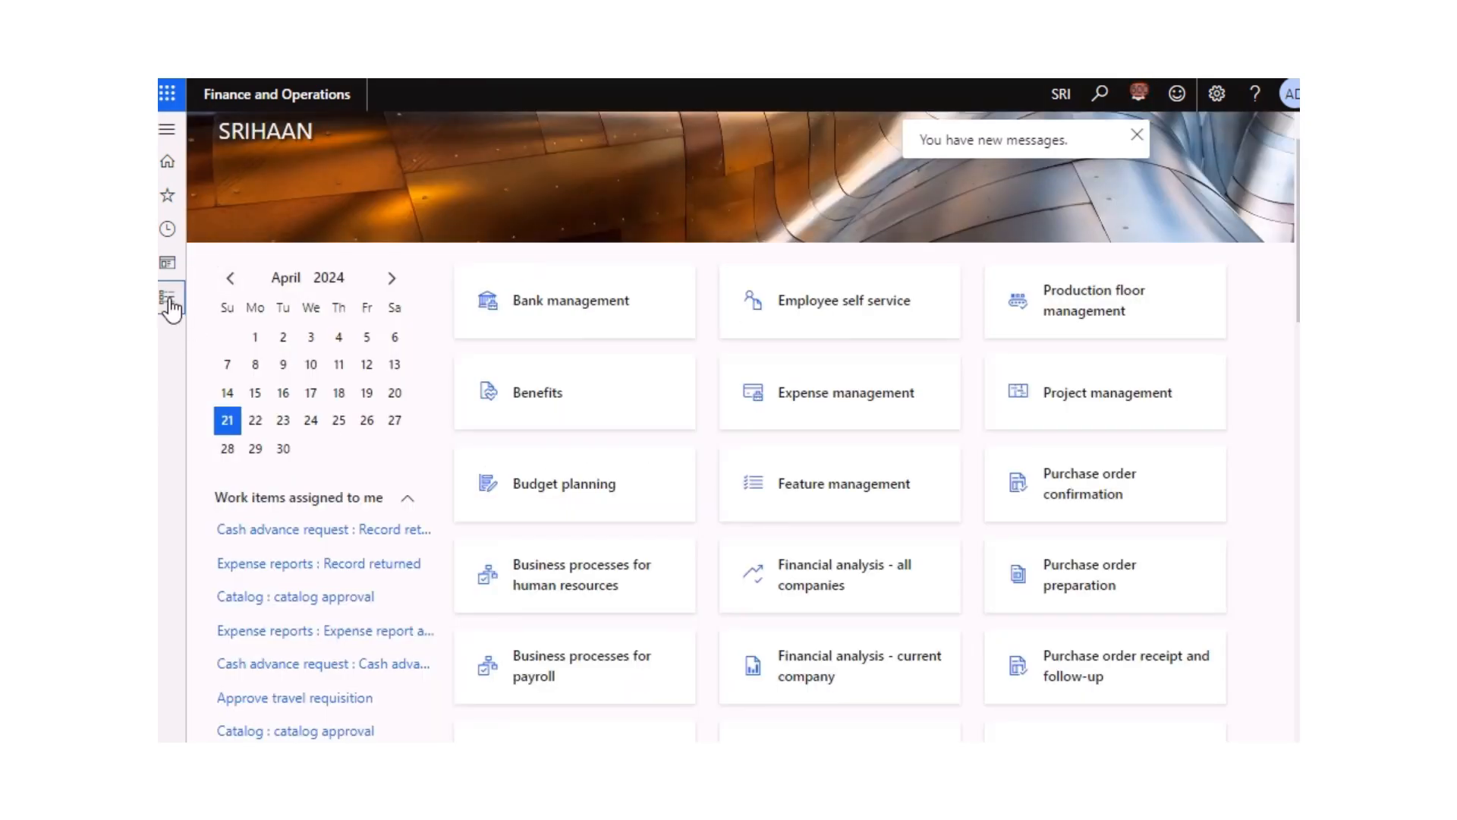
left_click(167, 297)
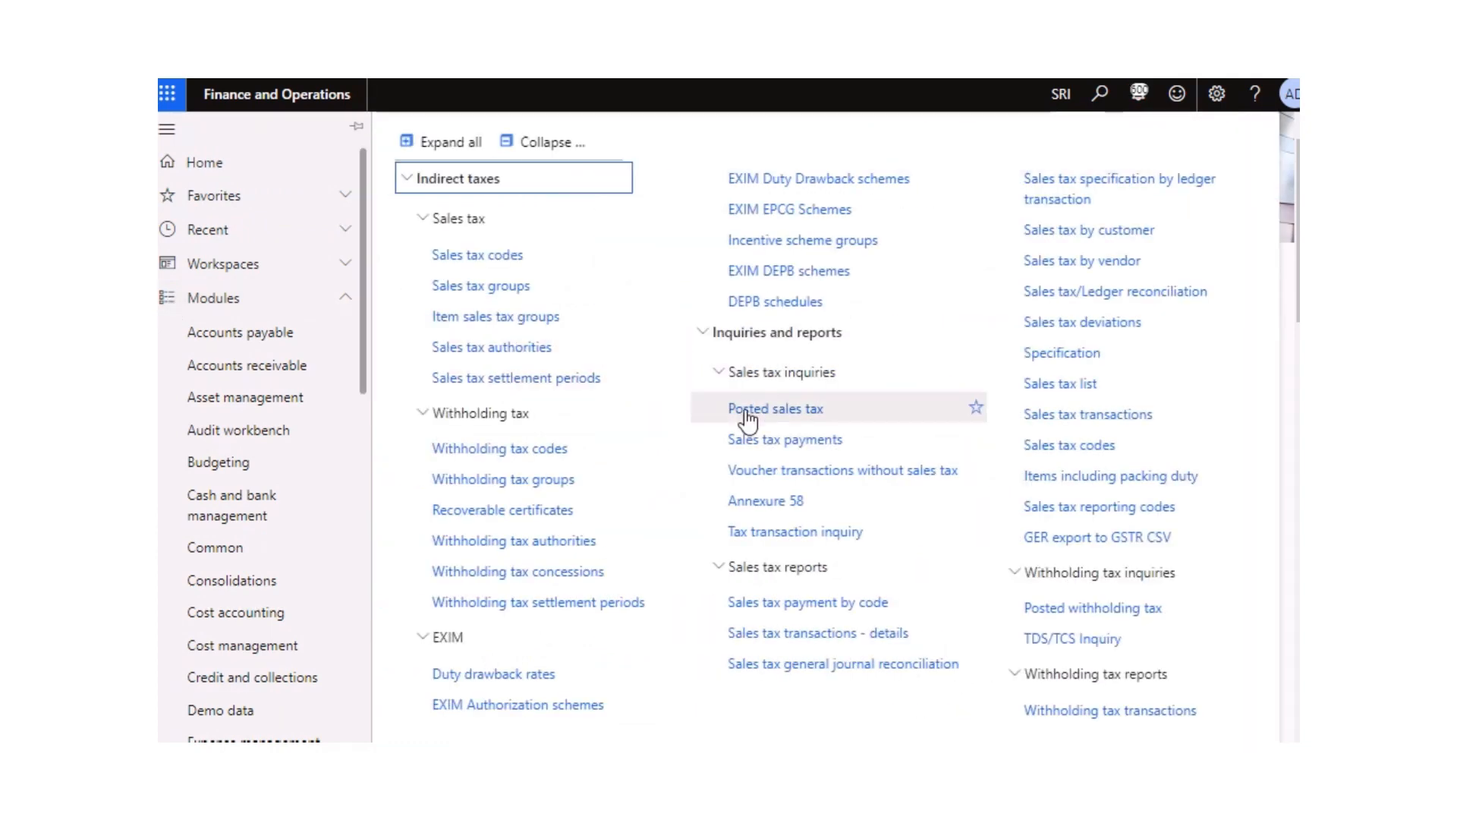
scroll(699, 693, "right", 5)
scroll(827, 445, "right", 10)
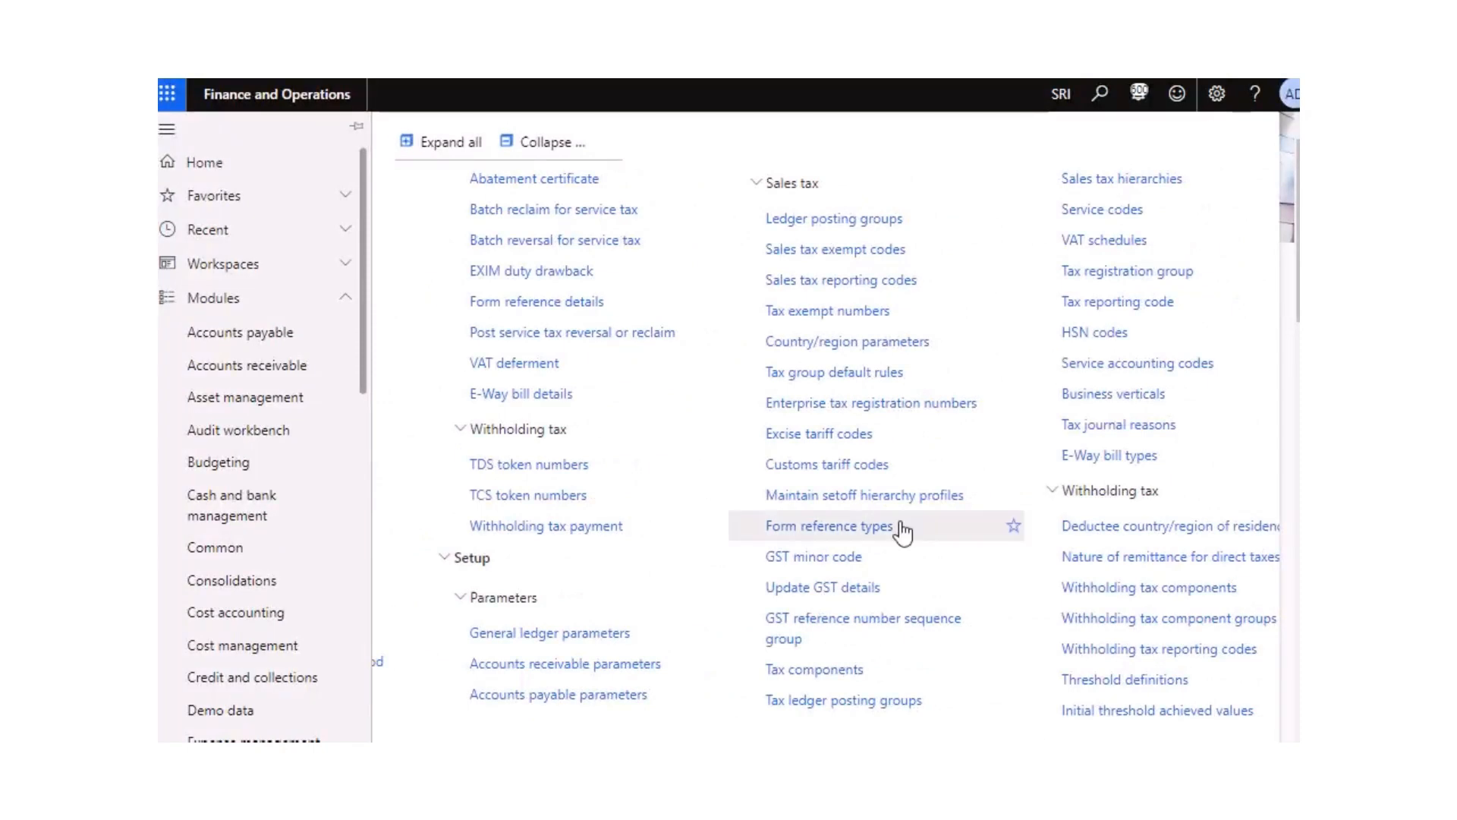
left_click(812, 498)
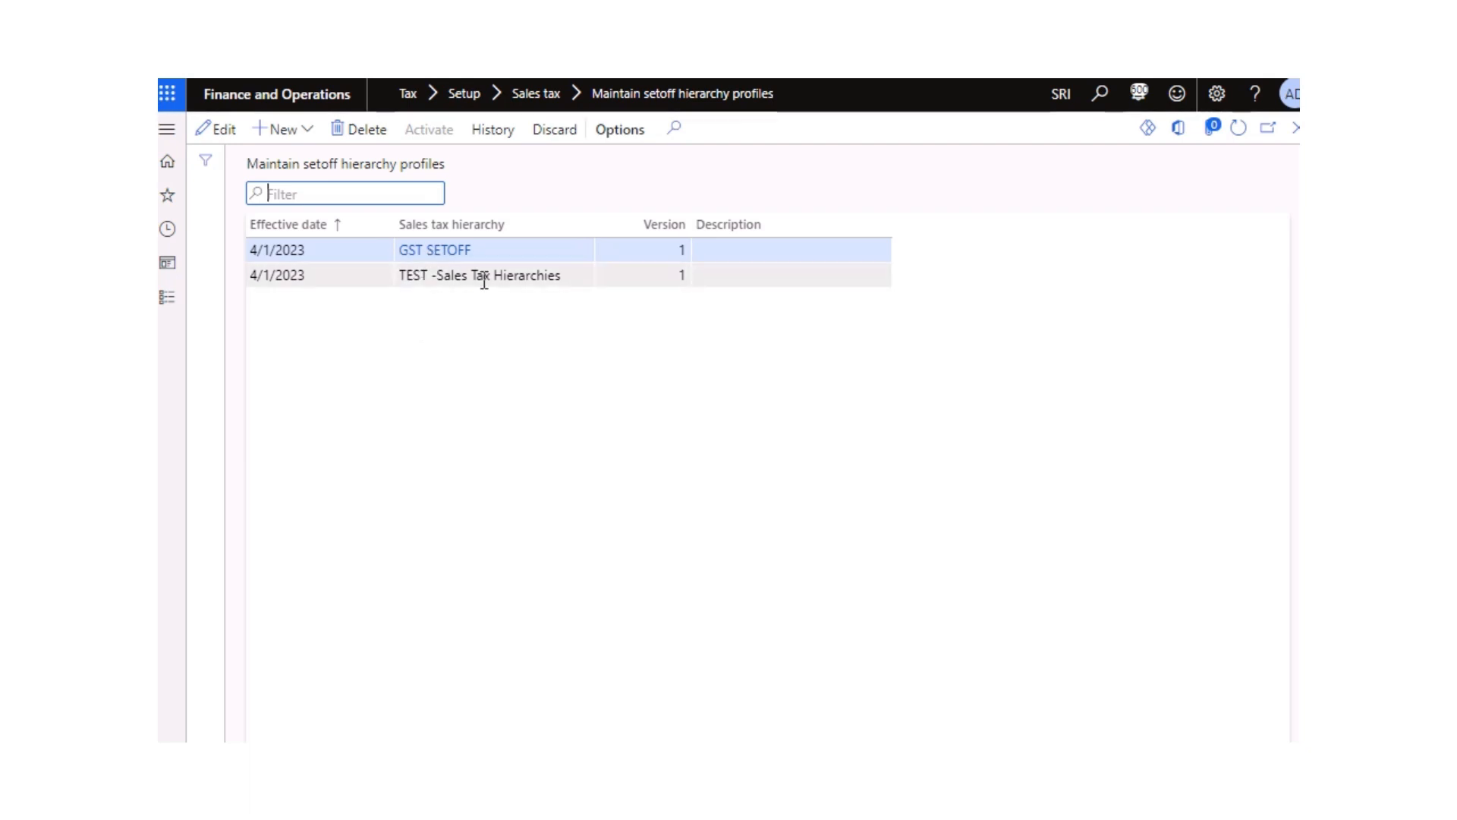
Step: Start a new setoff hierarchy profile with an effective date of 4/1/2023
left_click(282, 131)
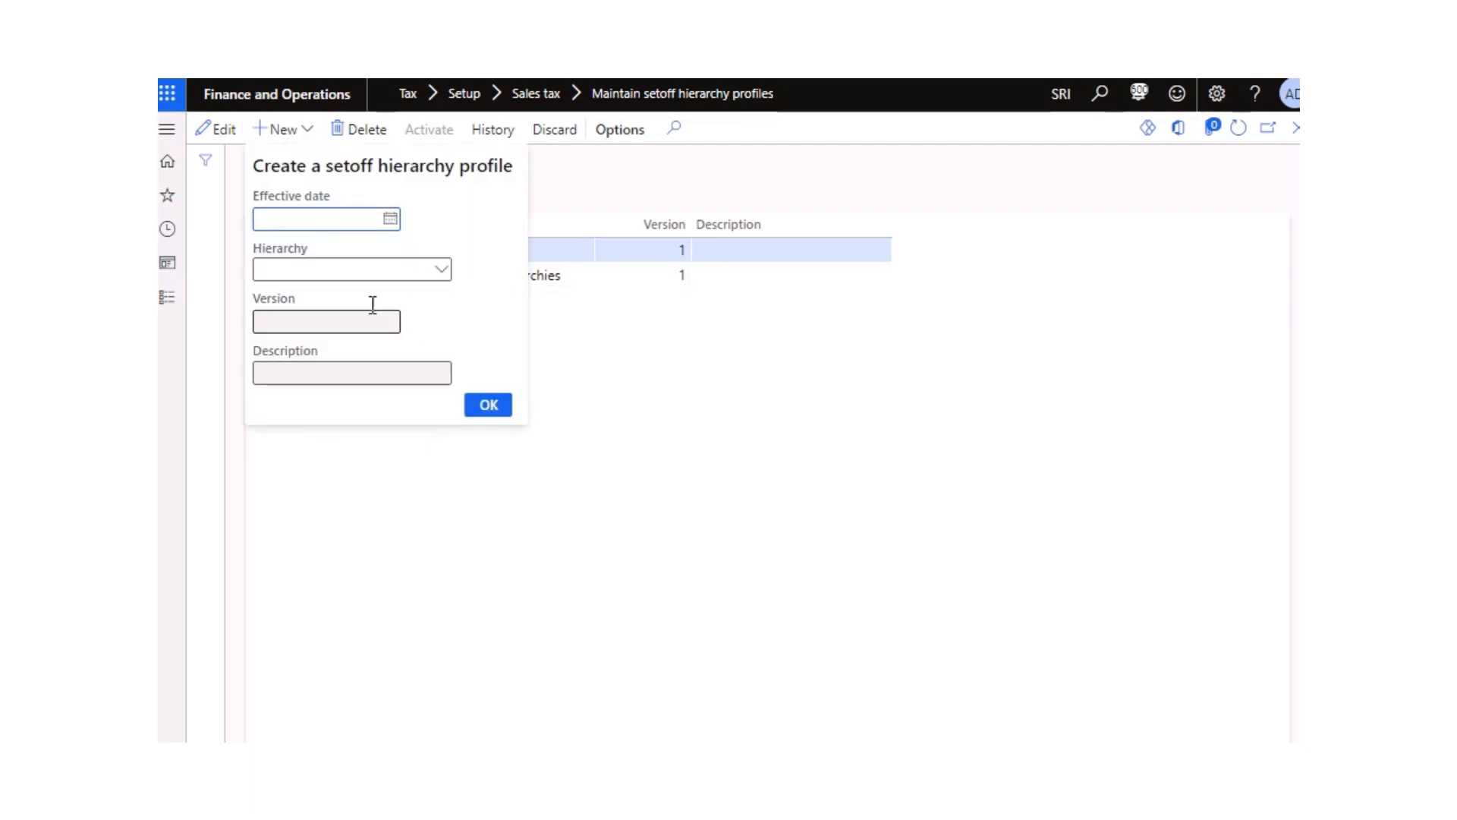
left_click(390, 220)
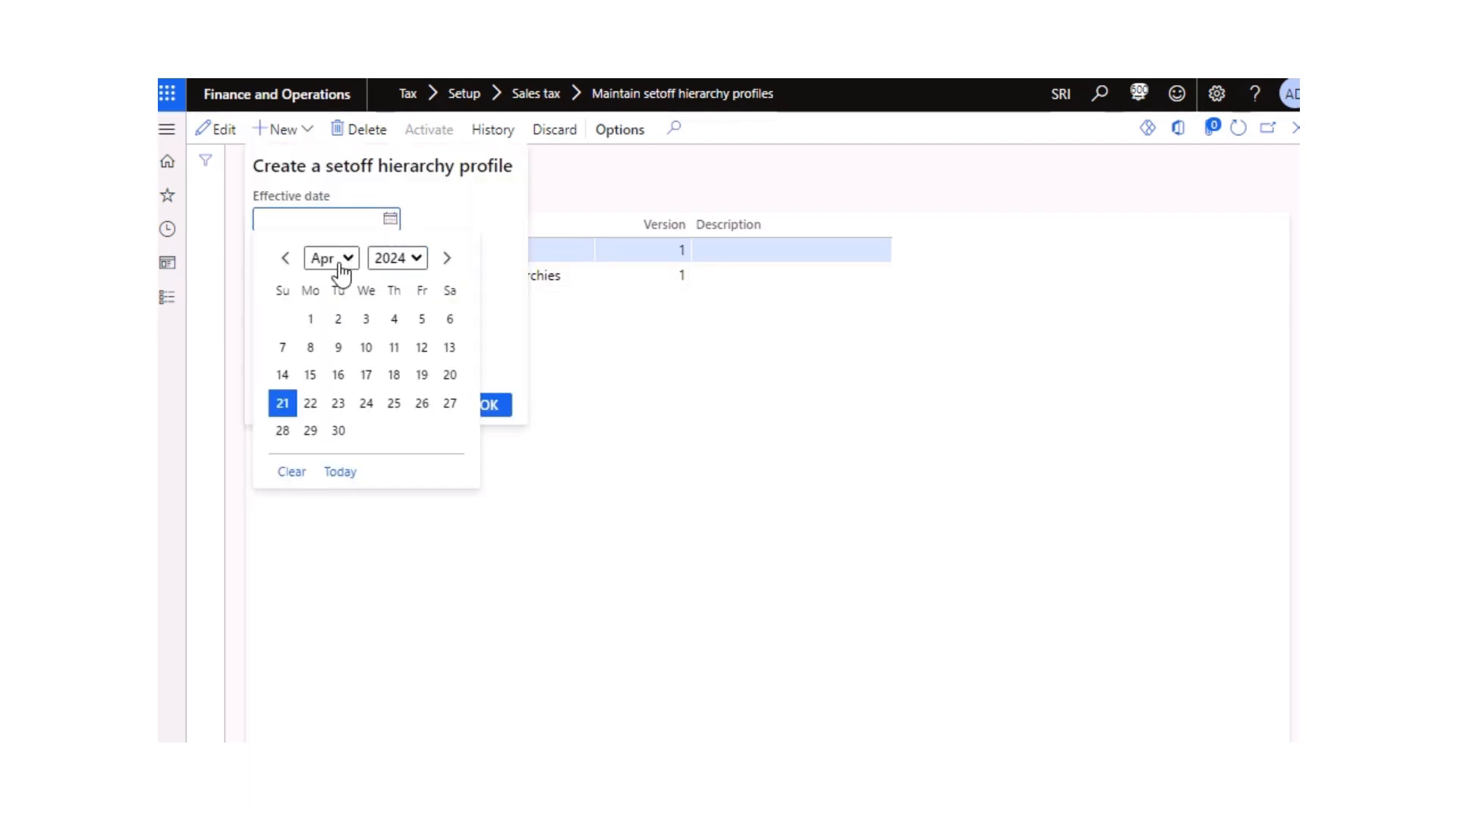
left_click(384, 262)
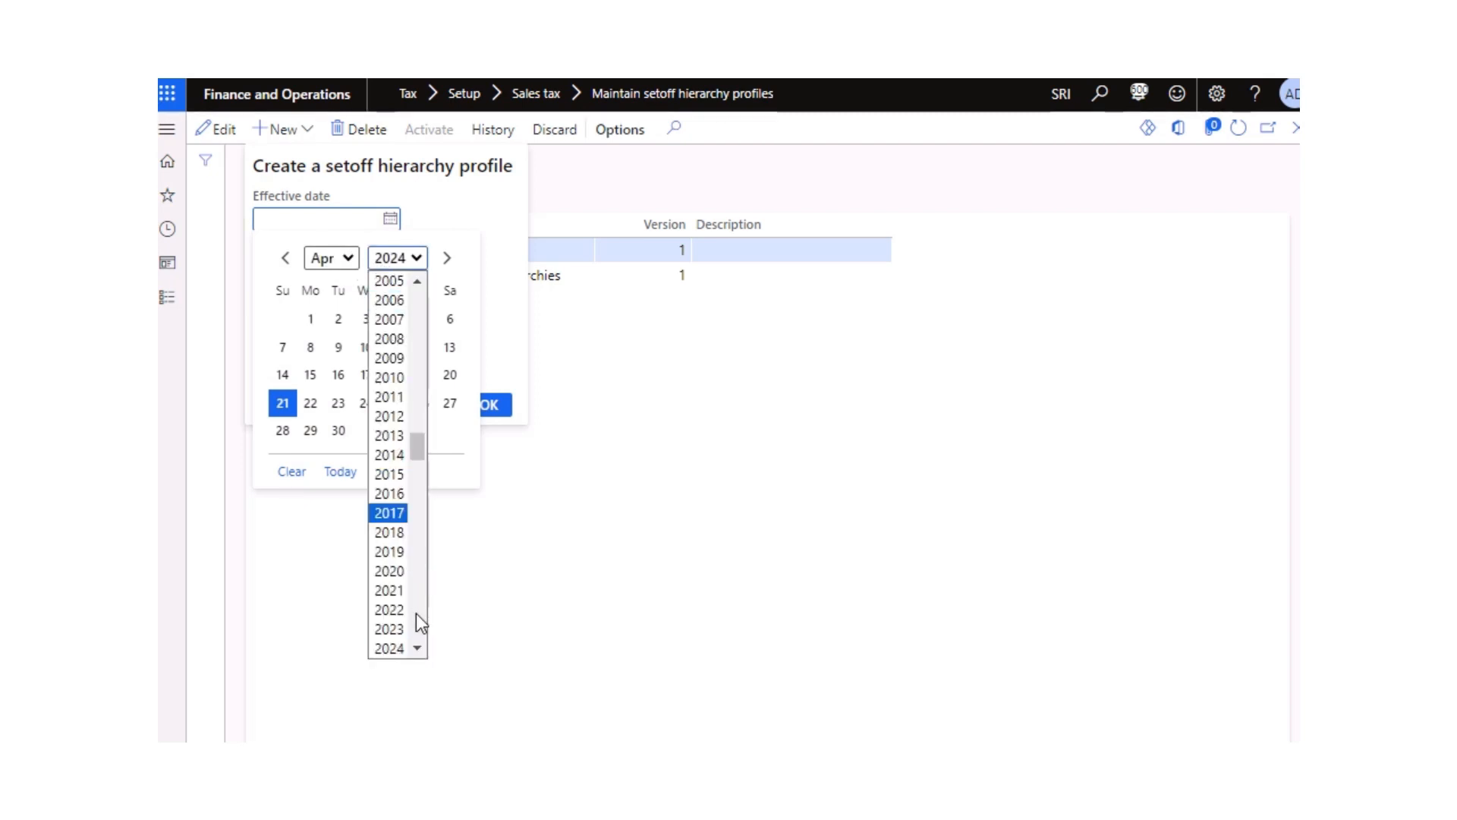
left_click(390, 628)
left_click(448, 319)
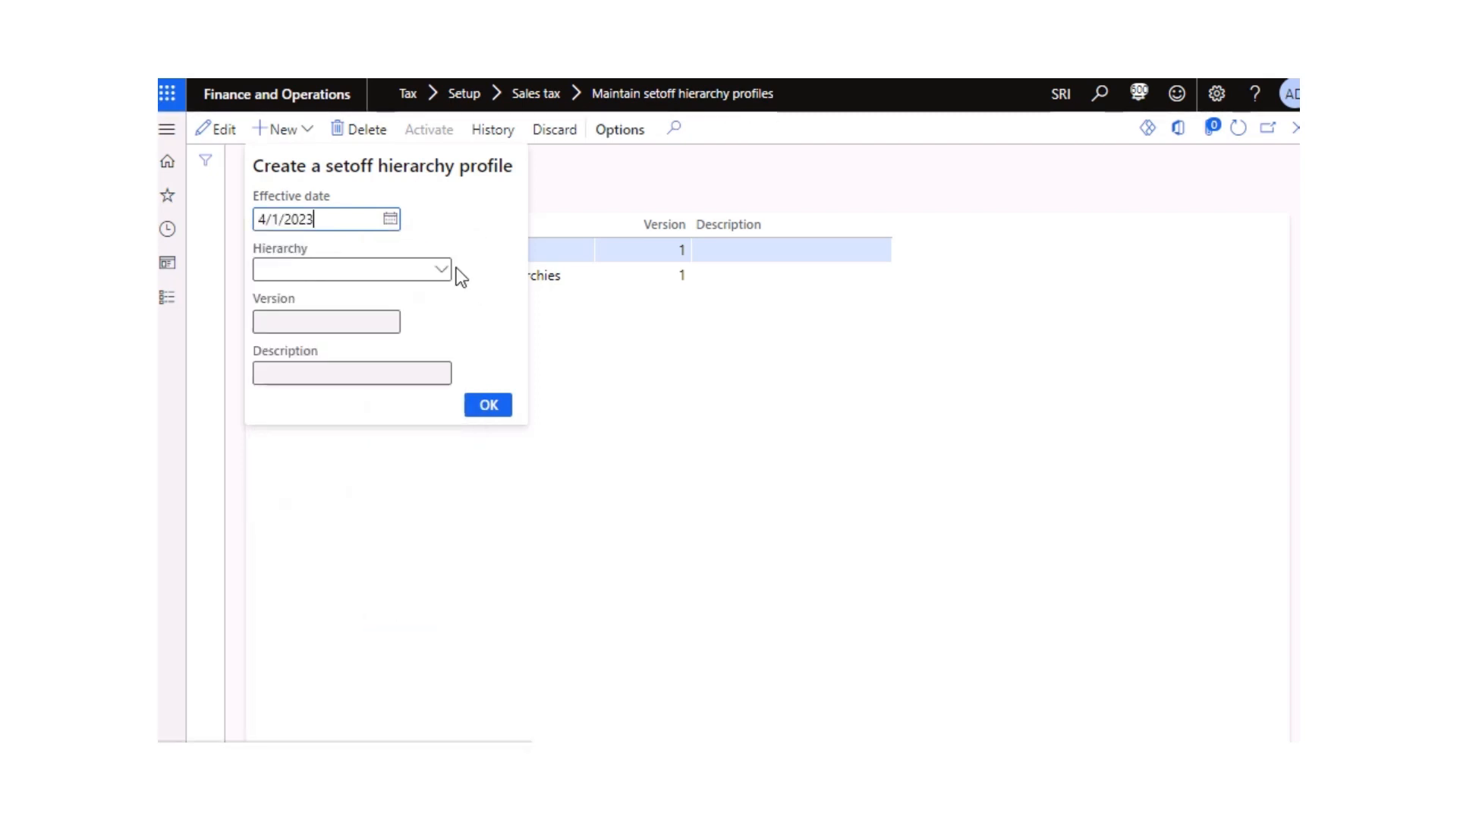
Step: Assign Telanagana Sales tax Hierarchy to the new profile and create it, agreeing to overwrite the existing profile for that period
left_click(442, 272)
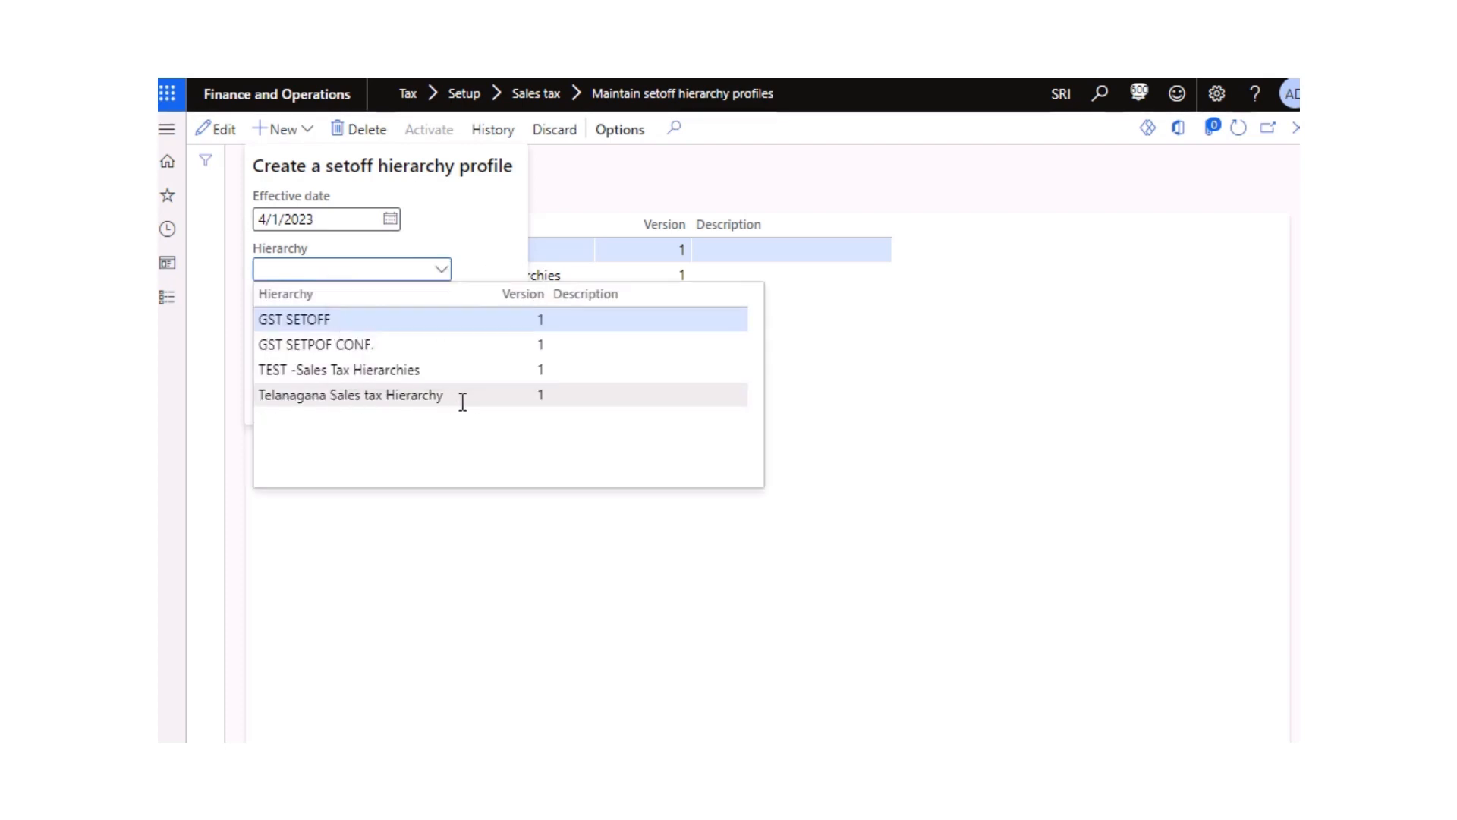
left_click(351, 397)
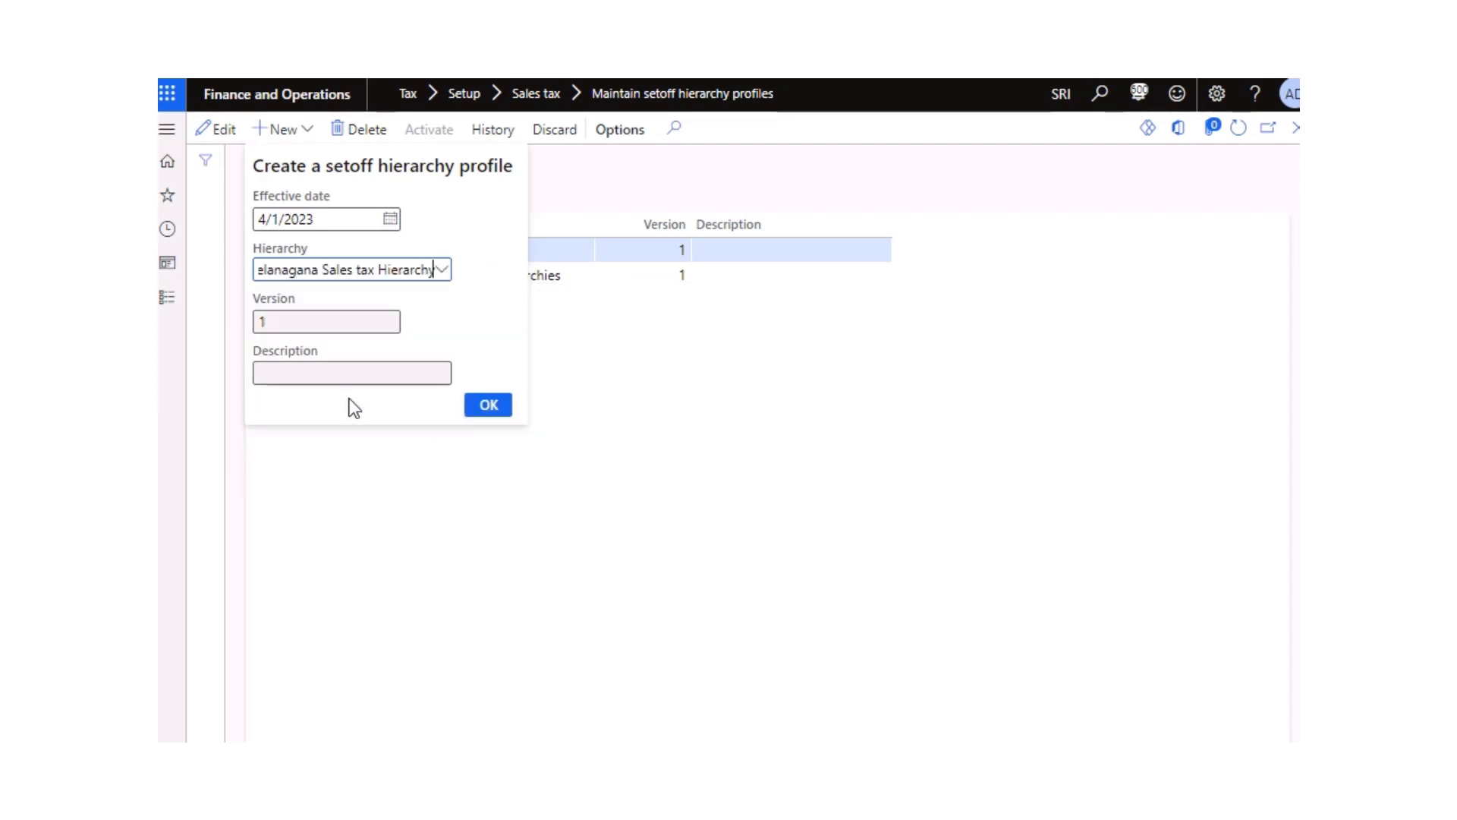
left_click(490, 407)
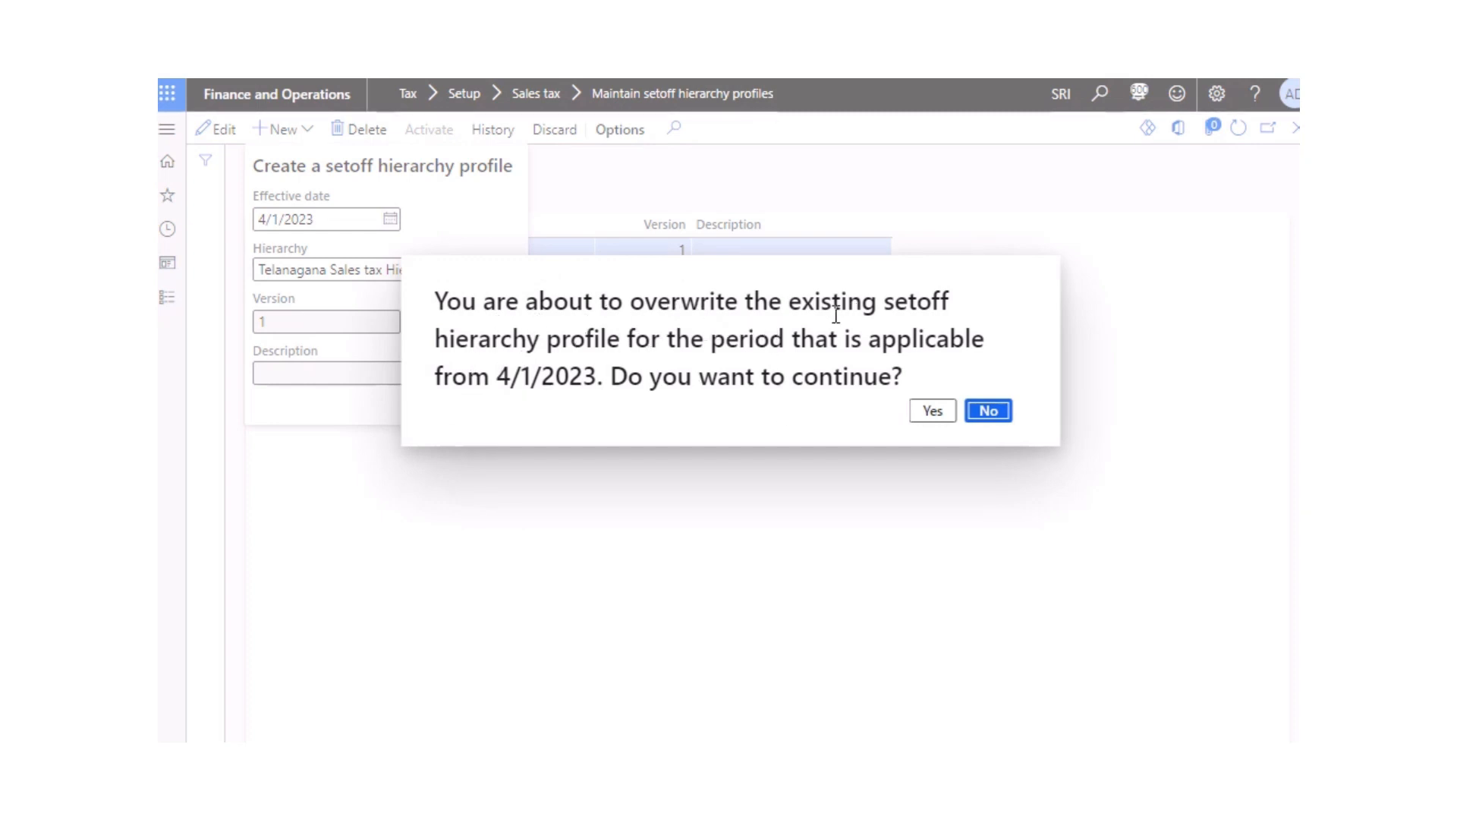
left_click_drag(600, 382, 529, 382)
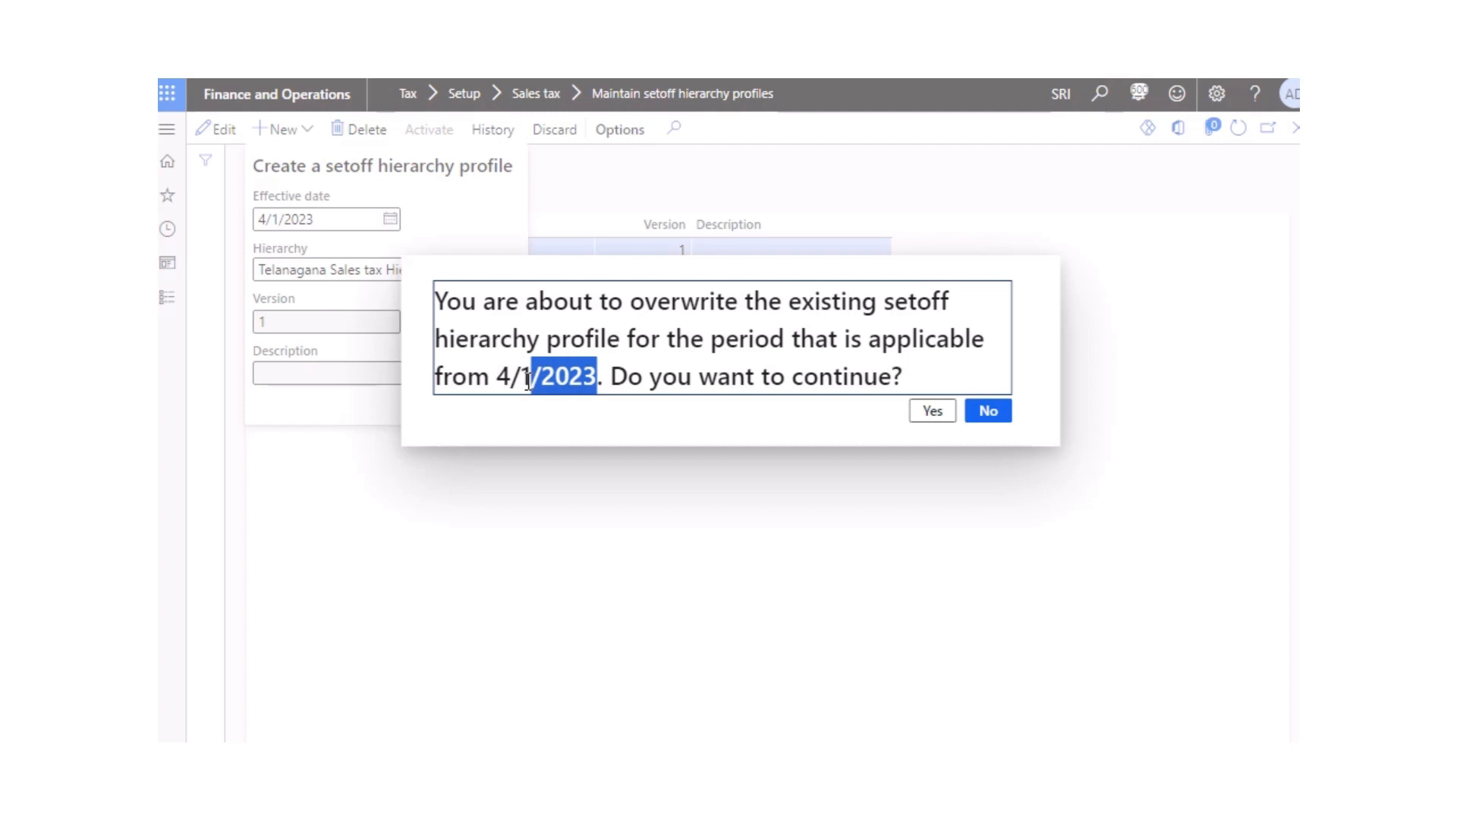
left_click(932, 412)
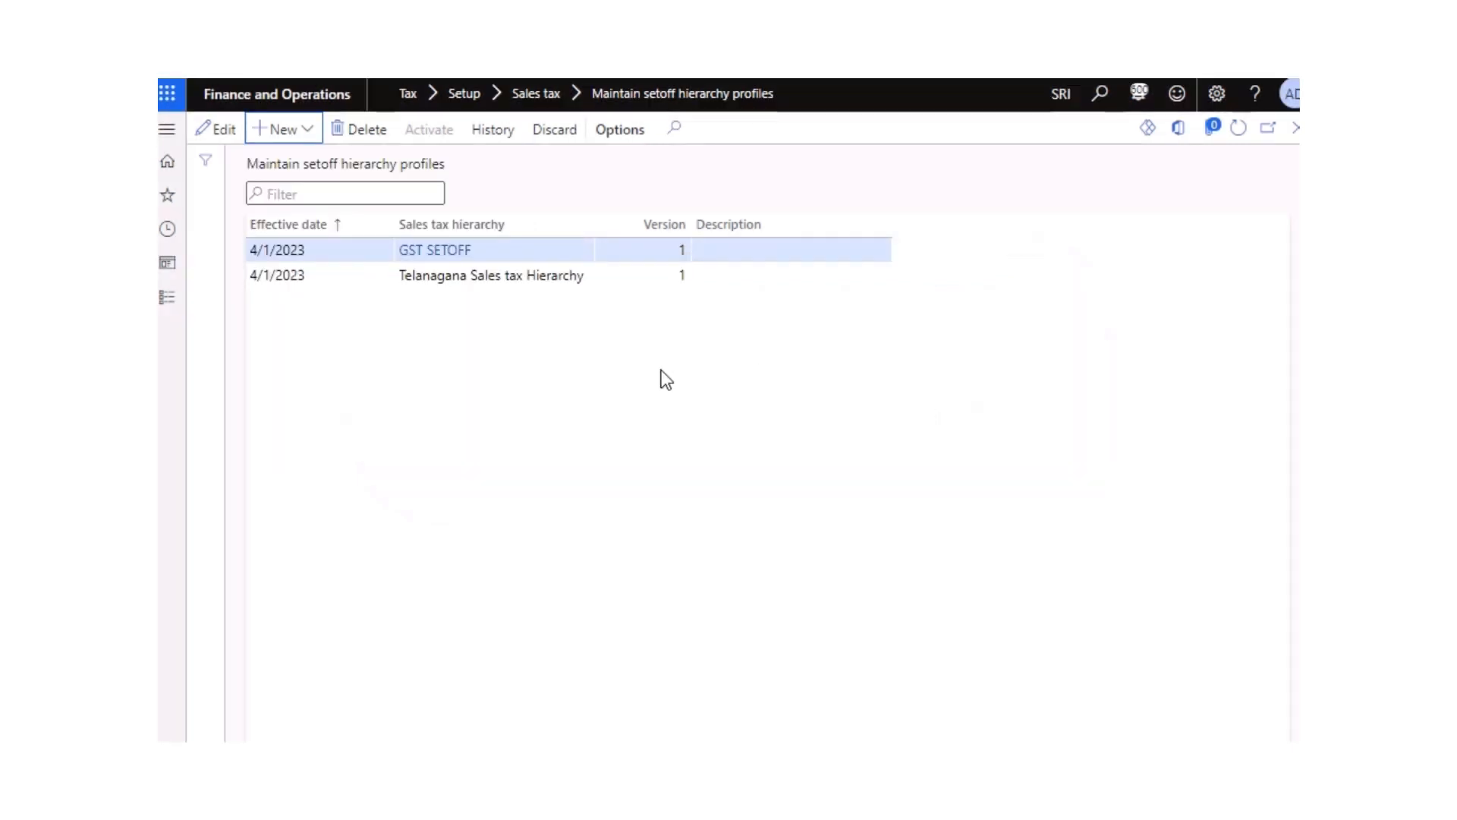
Step: Activate the setoff hierarchy profile for Telanagana Sales tax Hierarchy and refresh the profile list
left_click(517, 282)
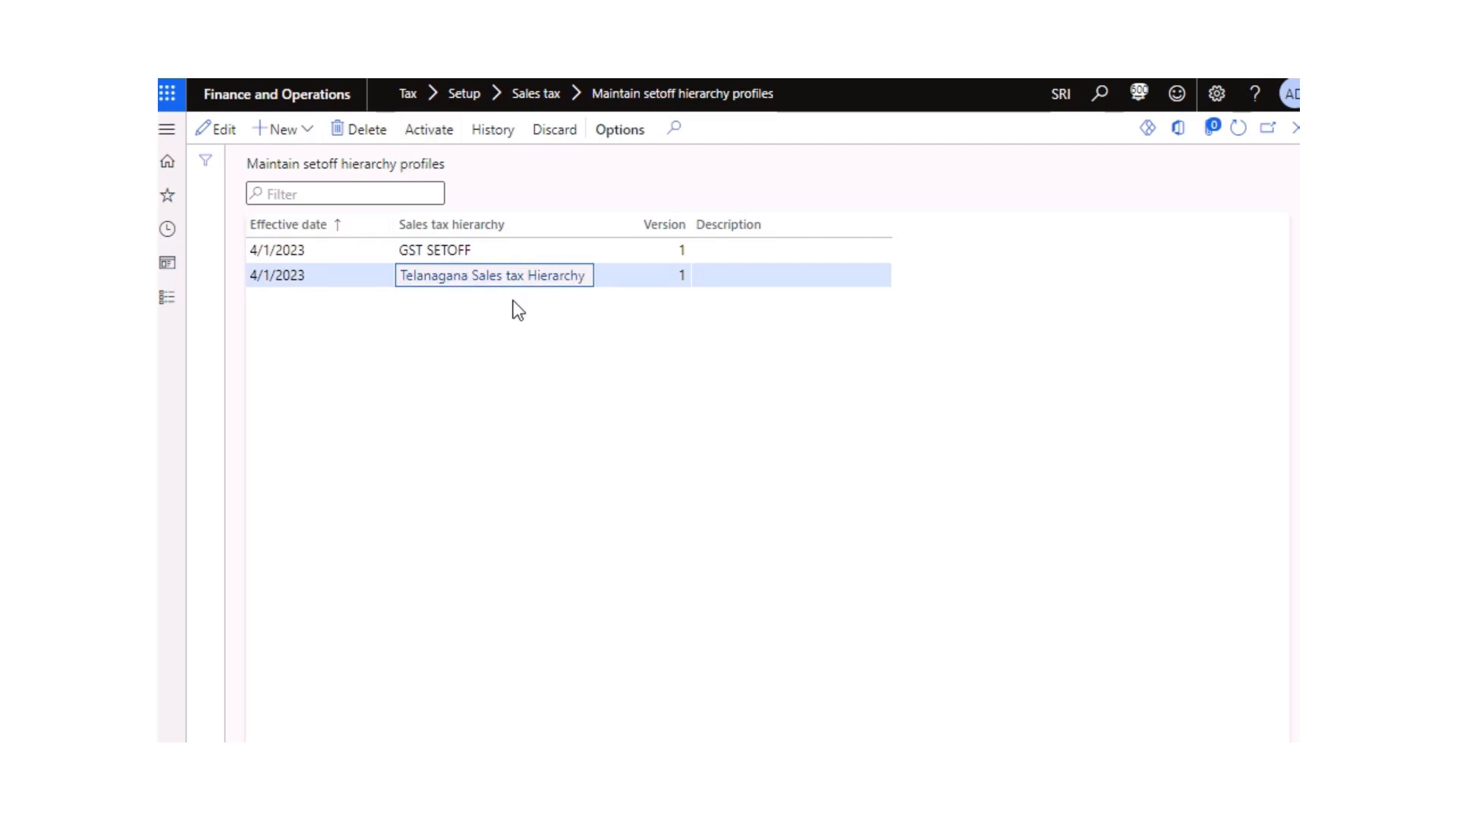
left_click(428, 134)
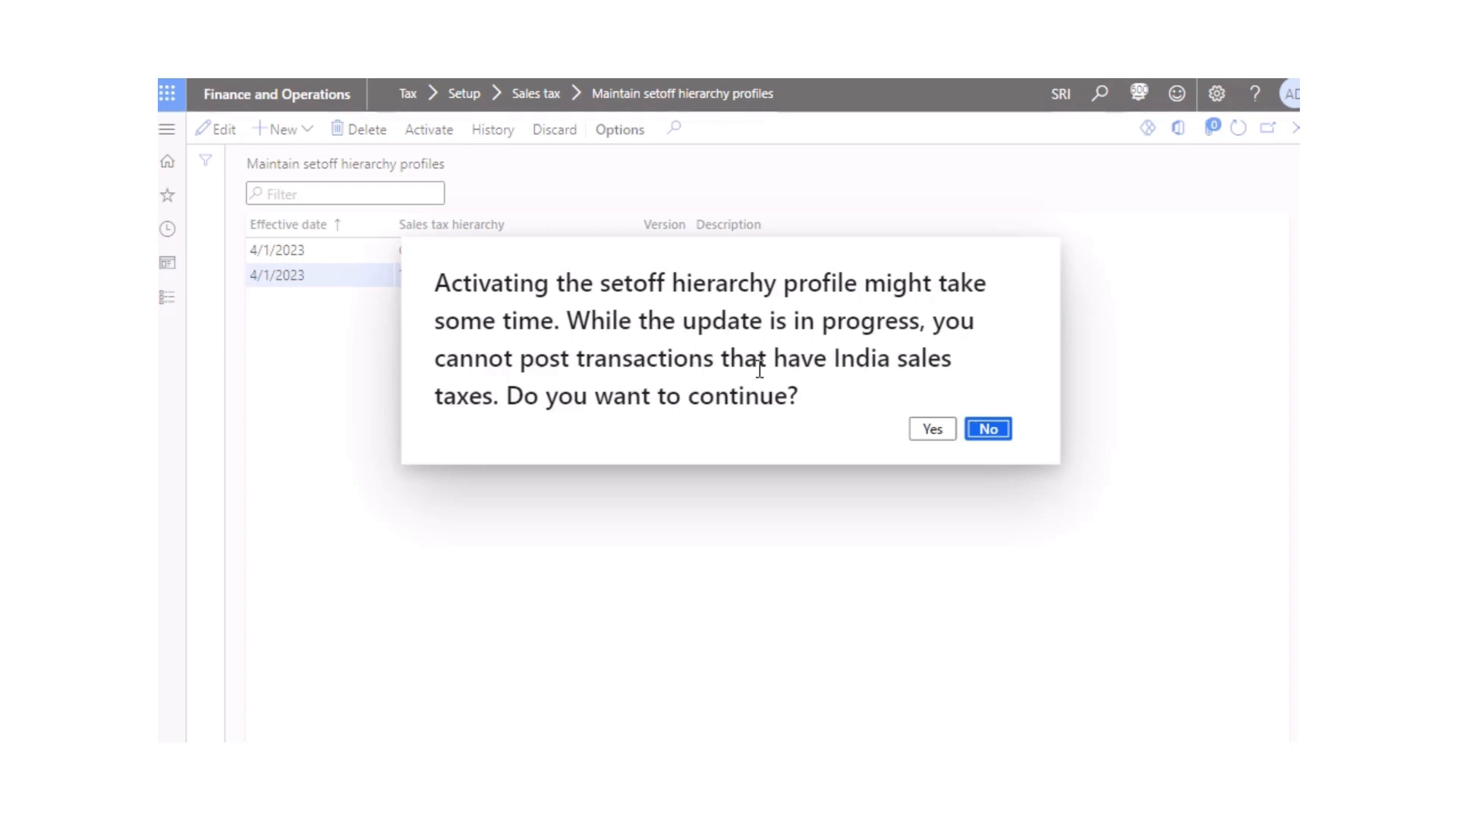
left_click(927, 434)
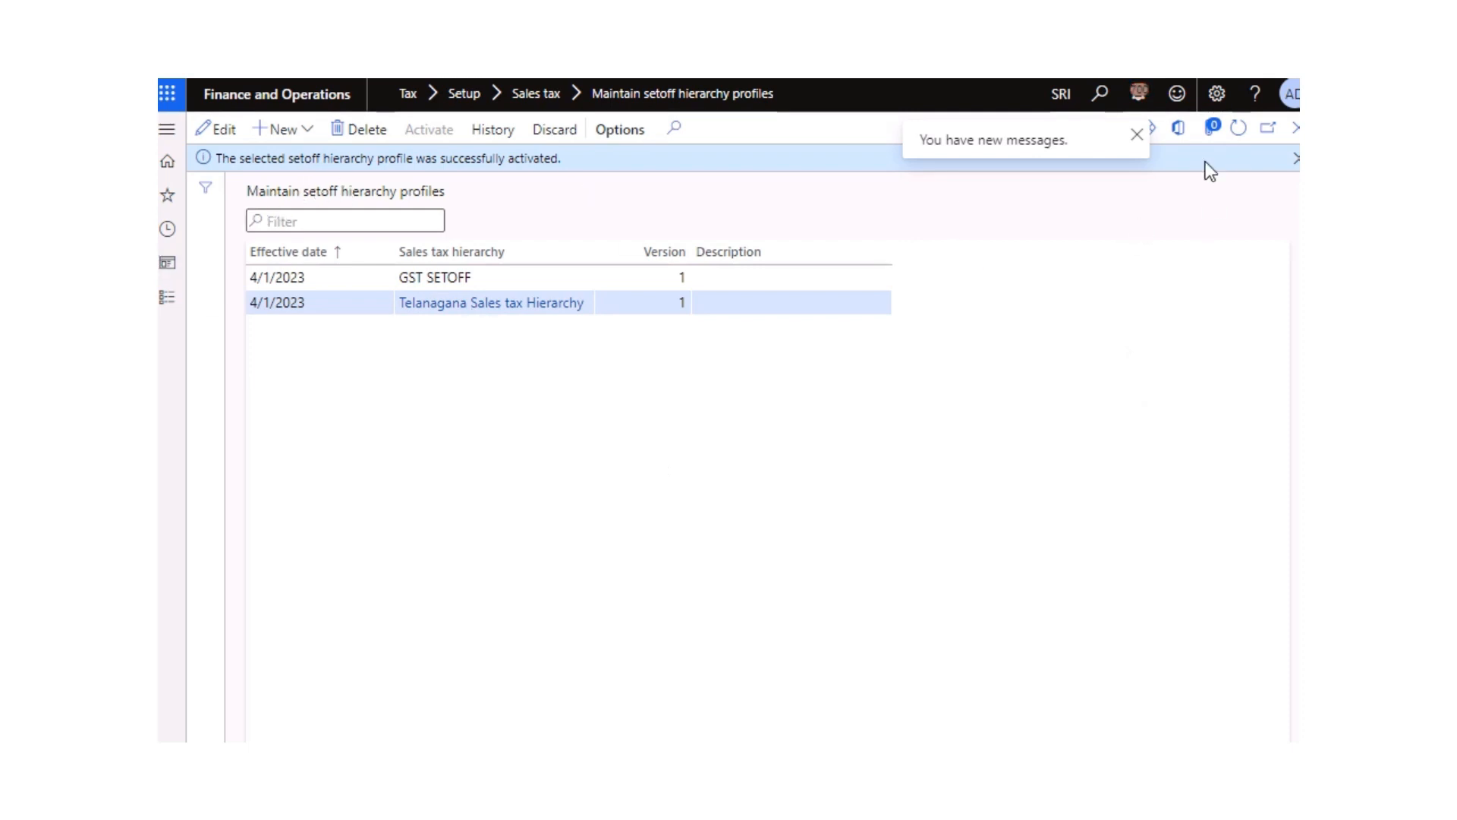
left_click(1240, 133)
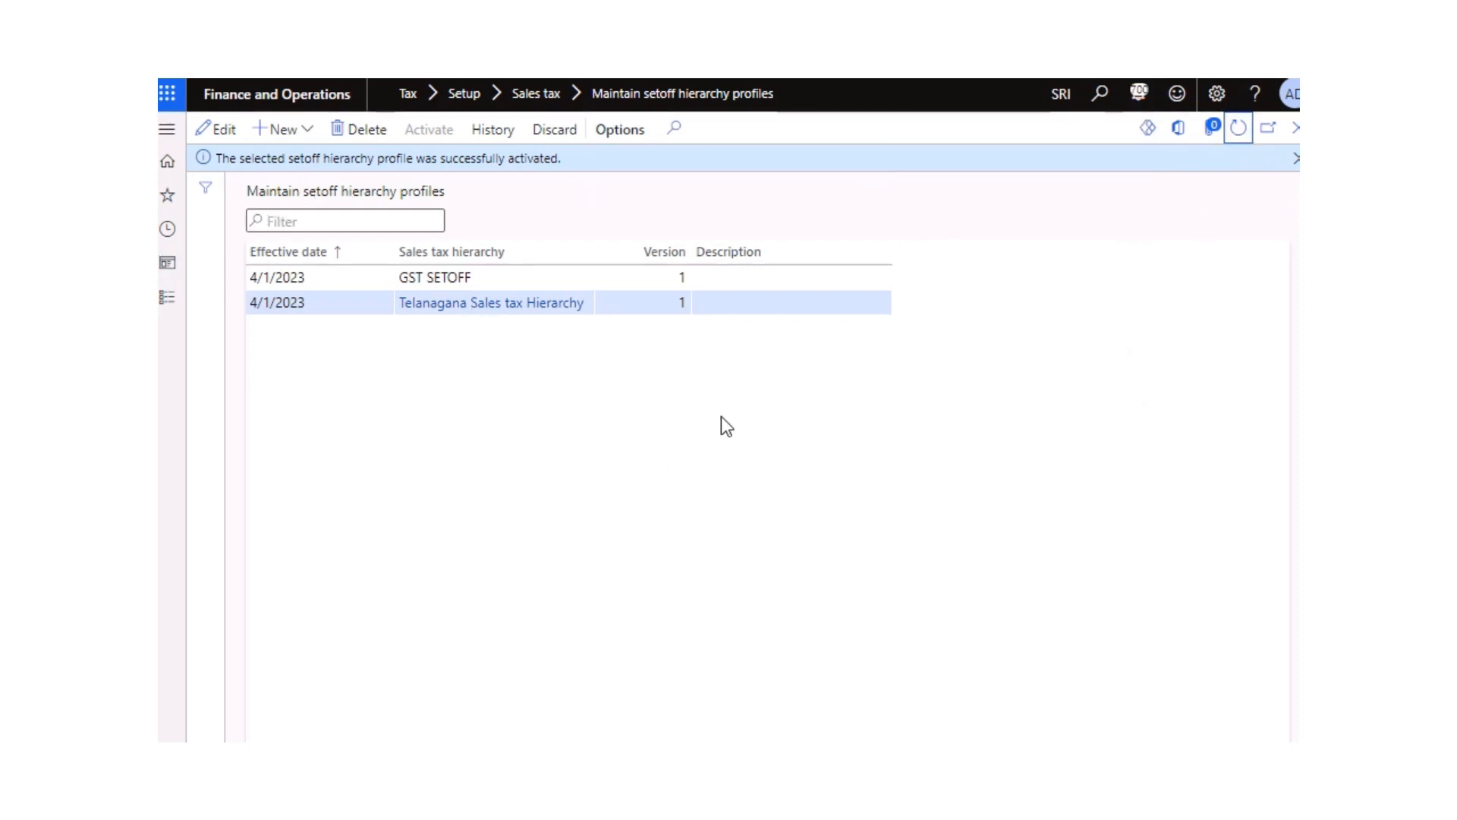